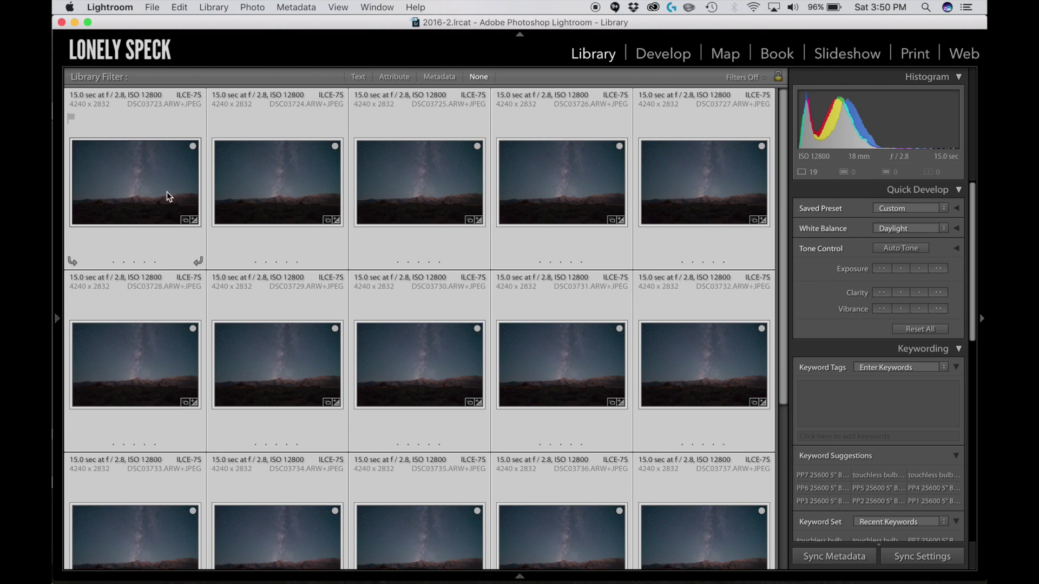
Look over the grid of Milky Way exposures and view the first photo, DSC03723, enlarged before returning to the grid.
scroll(293, 365, down, 5)
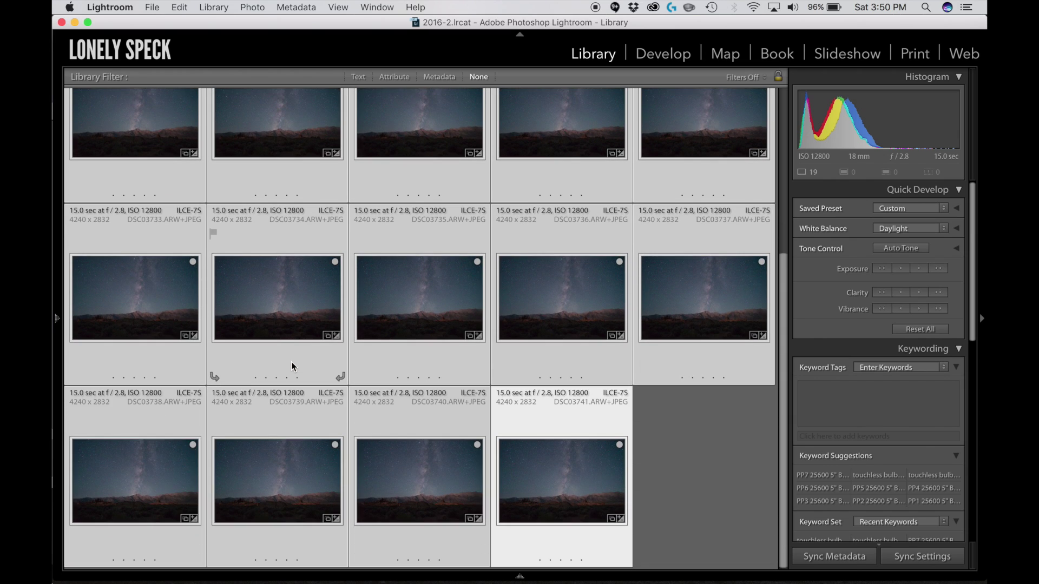
scroll(292, 365, up, 5)
double_click(145, 180)
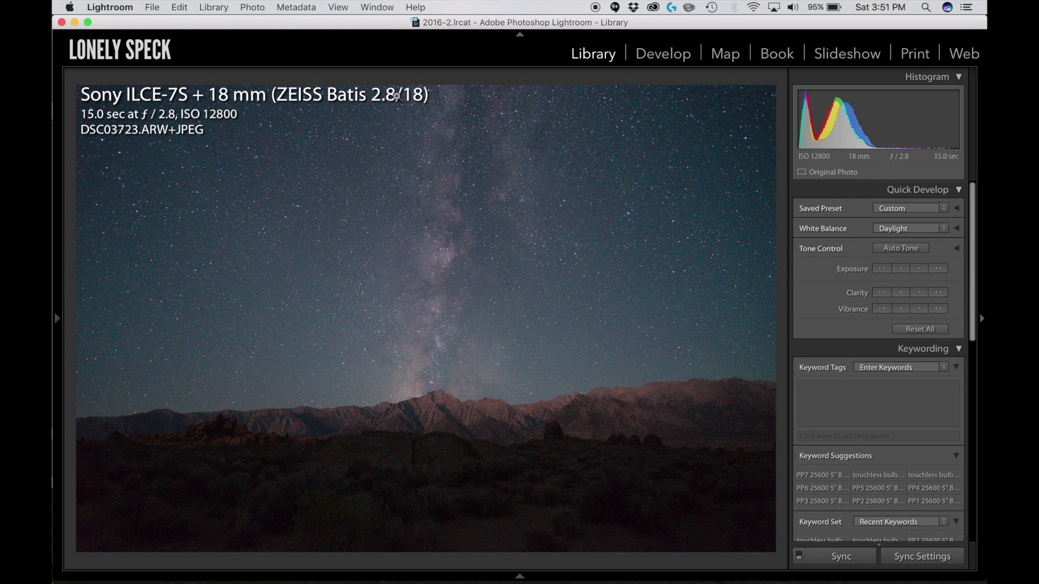
key(g)
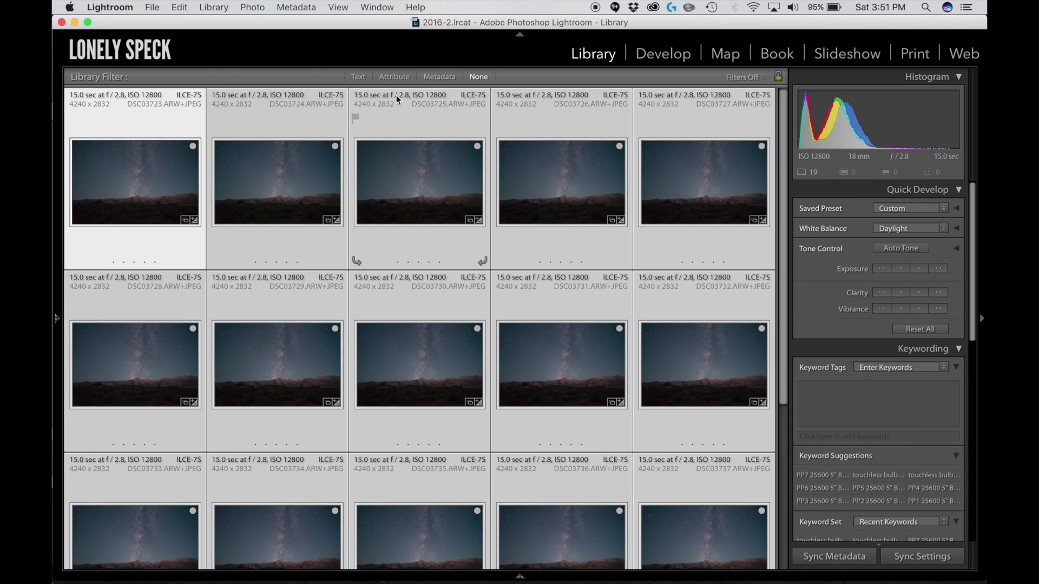
Page through the enlarged exposures one by one to compare star positions and foreground light, and return to the grid.
double_click(396, 98)
key(Left)
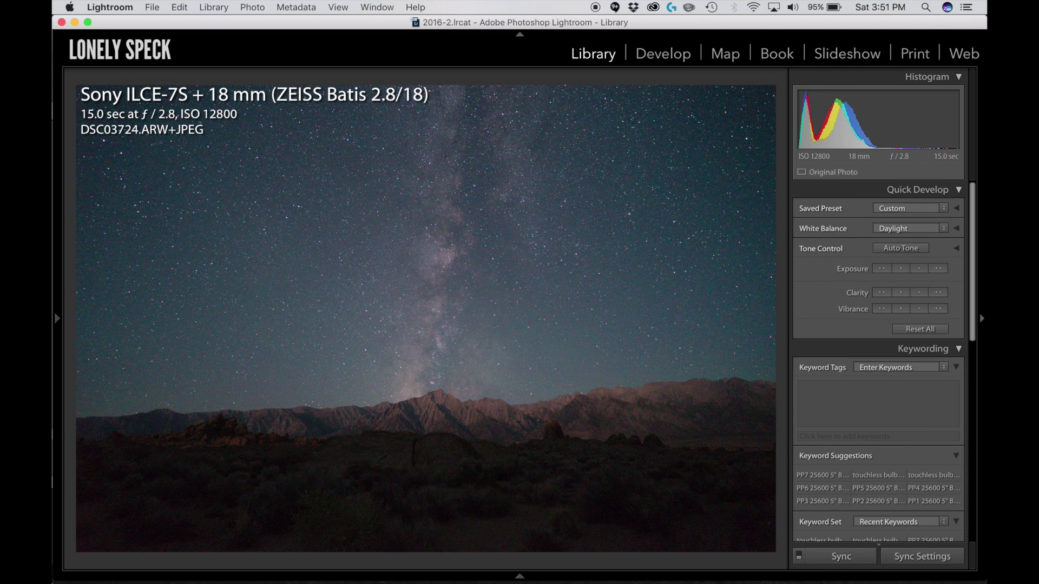
key(Right)
key(Right)
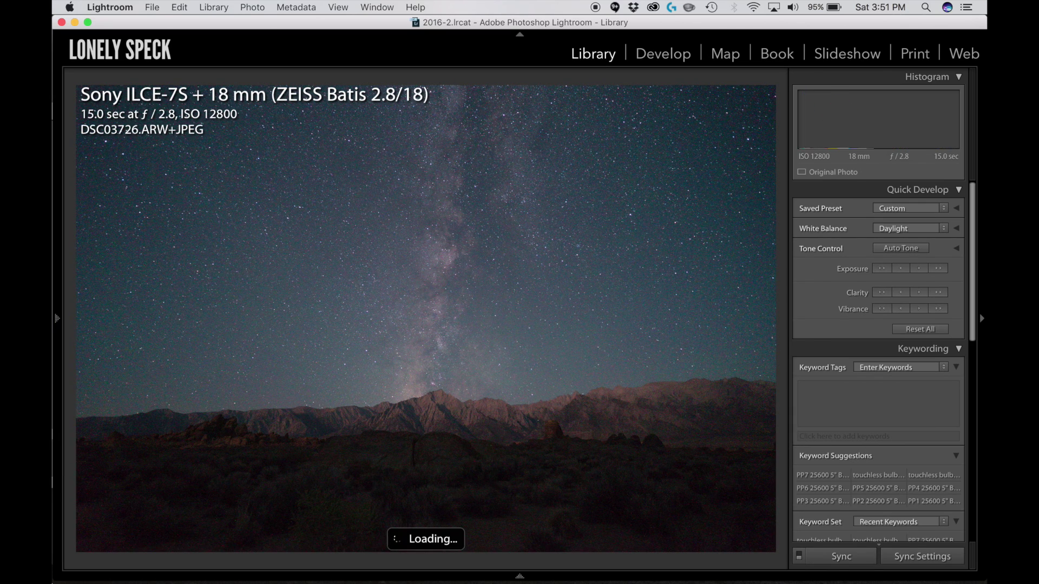
key(Right)
key(Right)
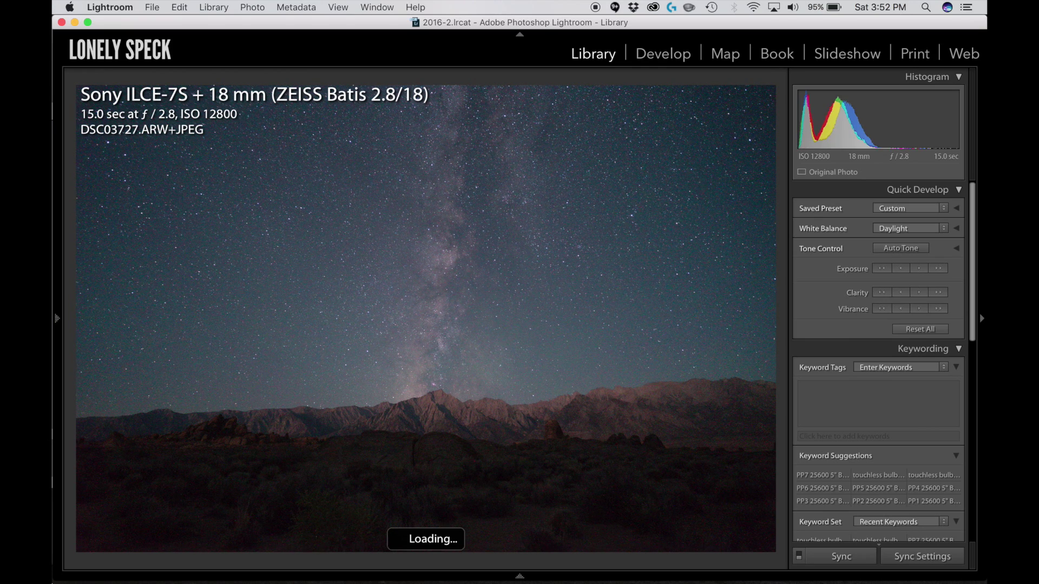
key(Right)
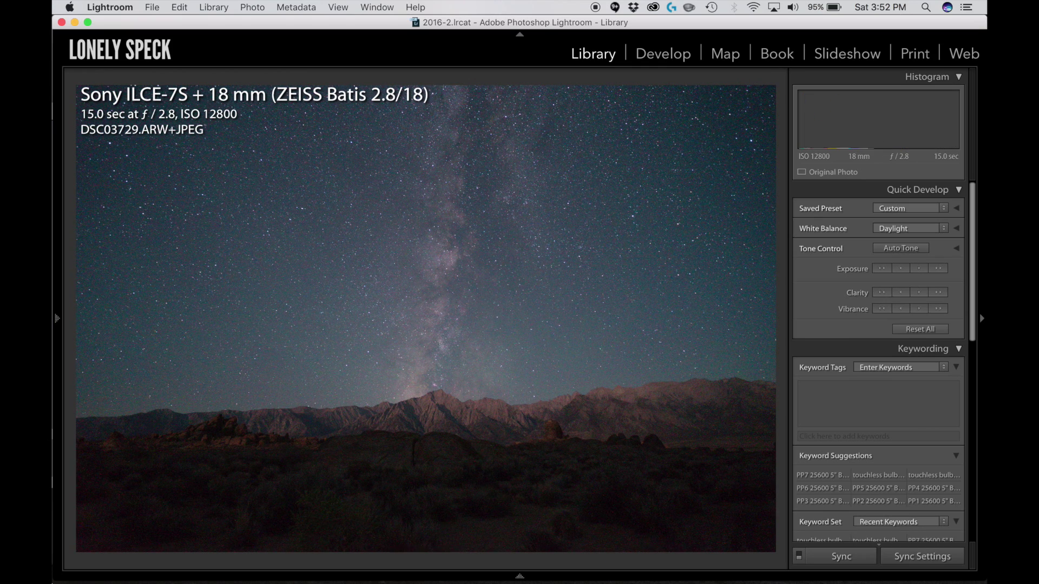
key(Right)
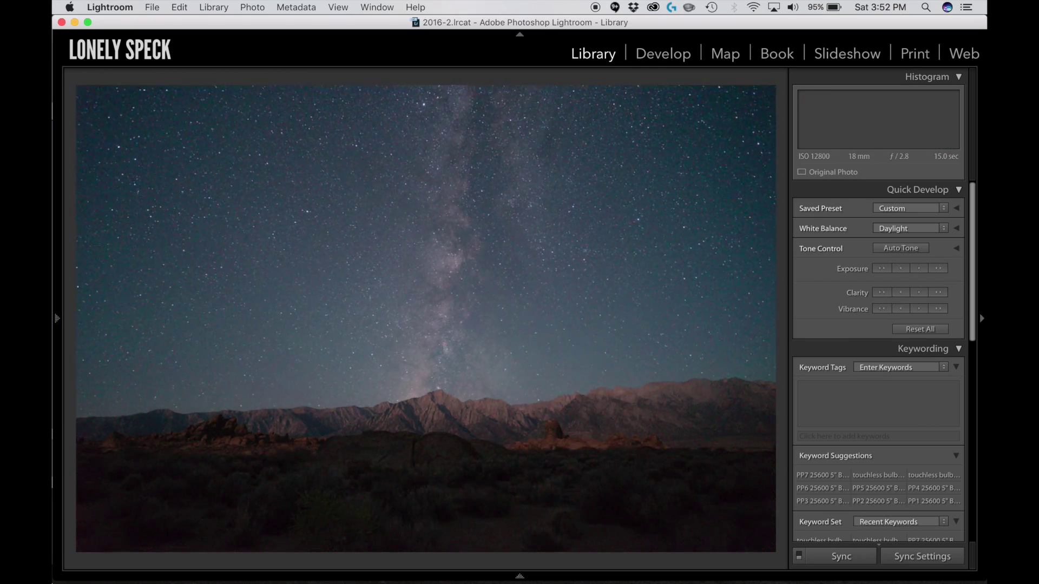
key(Right)
key(Right)
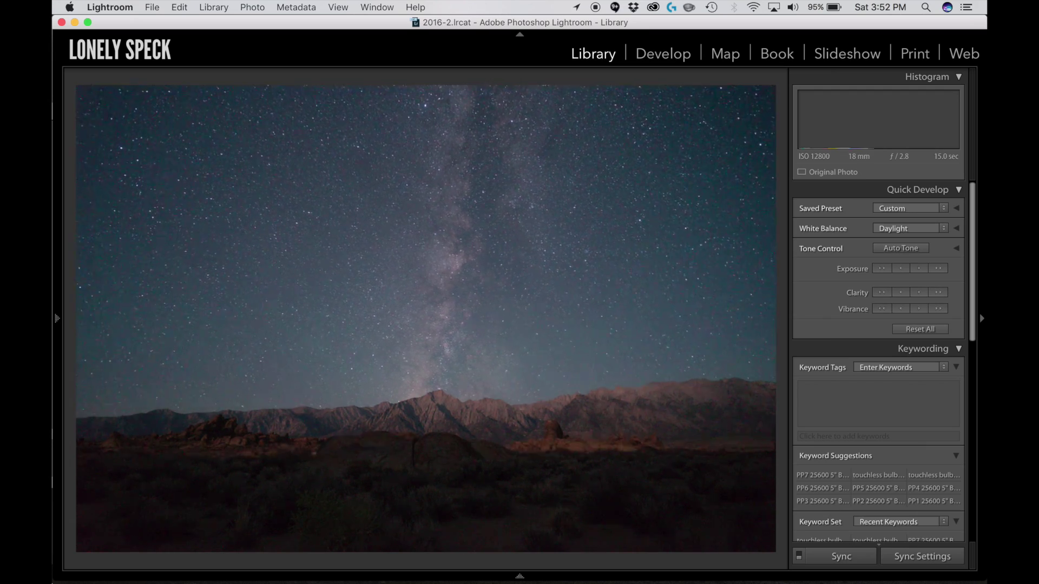
key(Right)
key(Right)
key(Right)
key(Right)
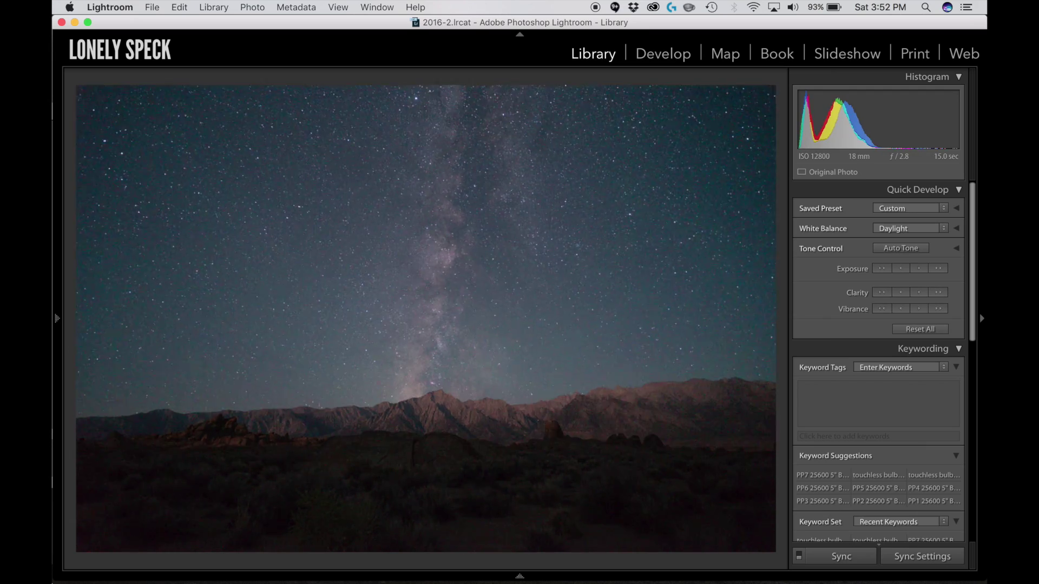
key(Right)
key(Right)
key(Right)
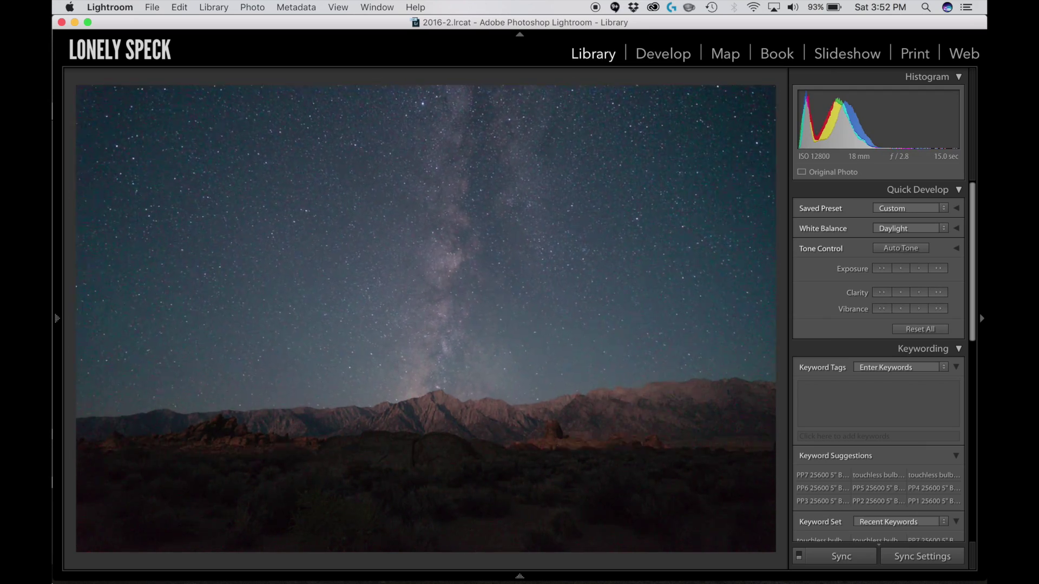
key(Right)
key(Right)
key(Right)
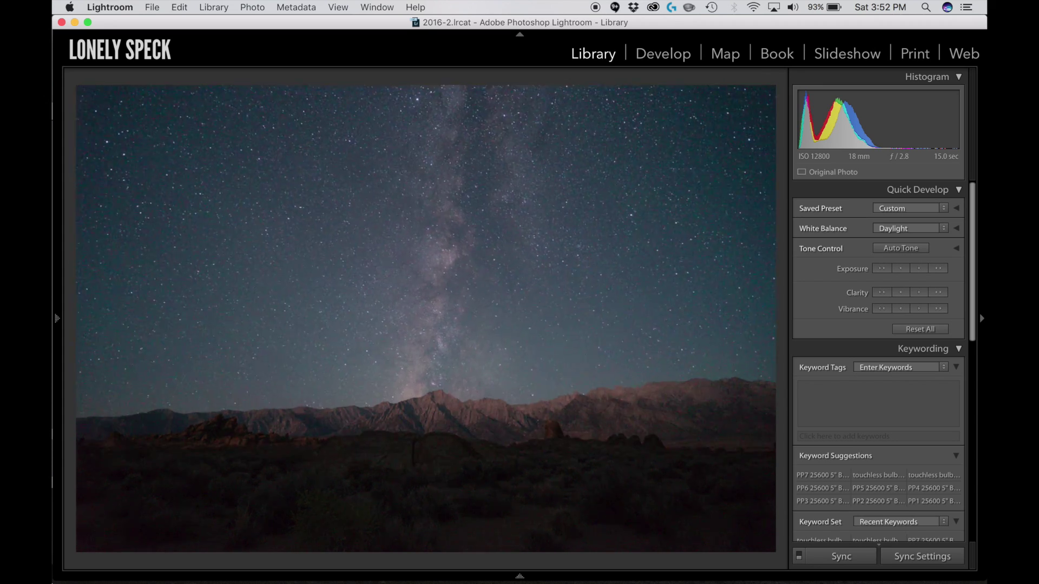
key(g)
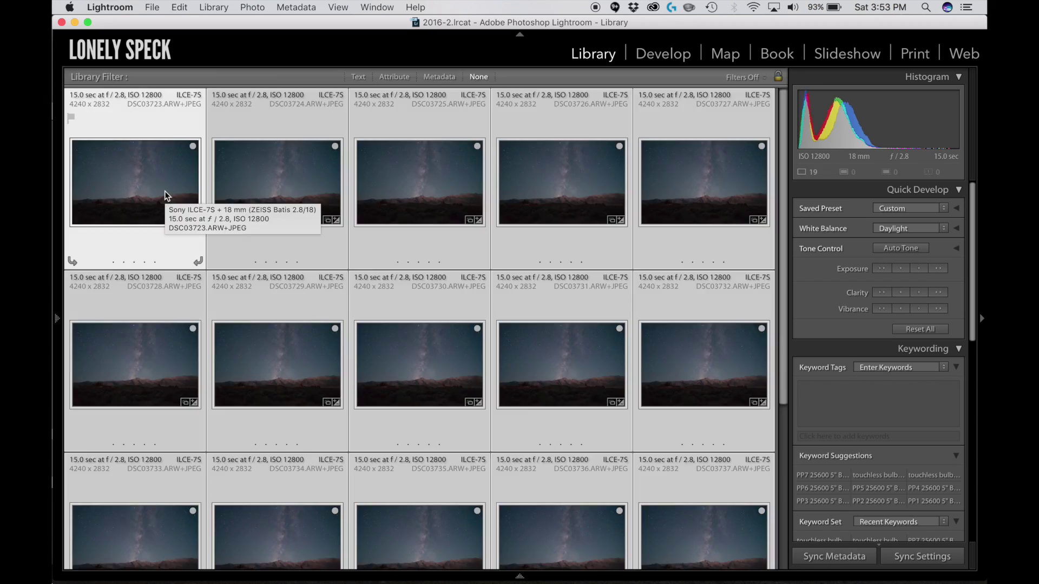
Open the first photo, DSC03723, in the Develop module.
double_click(167, 193)
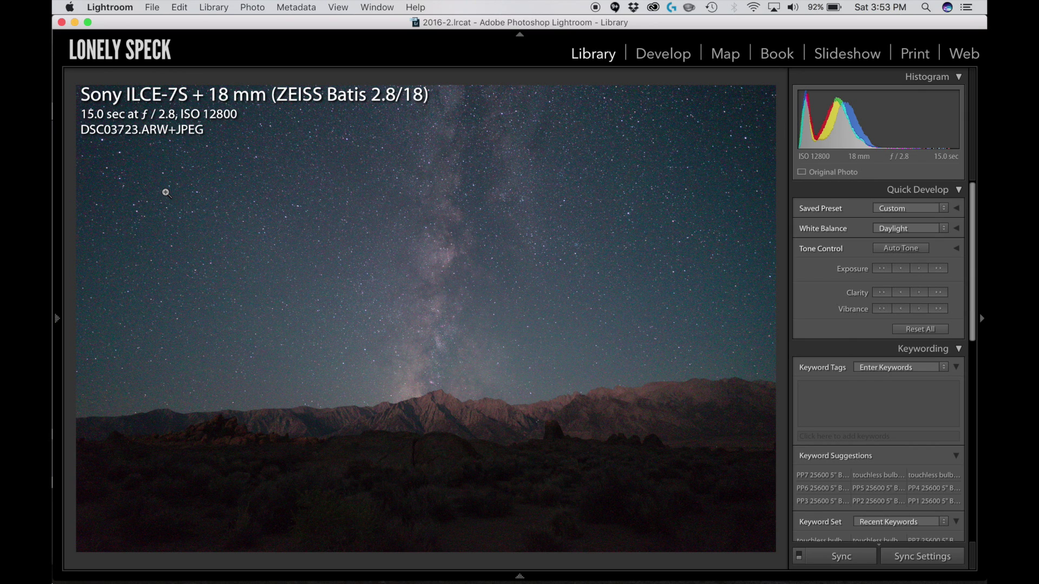
click(656, 59)
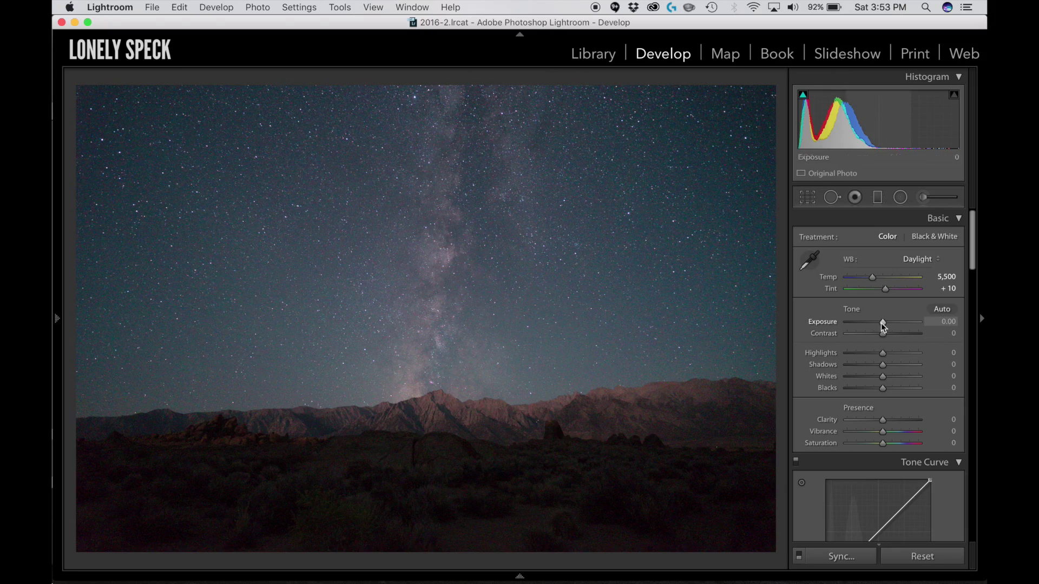
Try raising the exposure to +0.35 and reset it to 0.
mouse_move(883, 324)
mouse_down()
mouse_move(873, 324)
mouse_move(886, 326)
mouse_up()
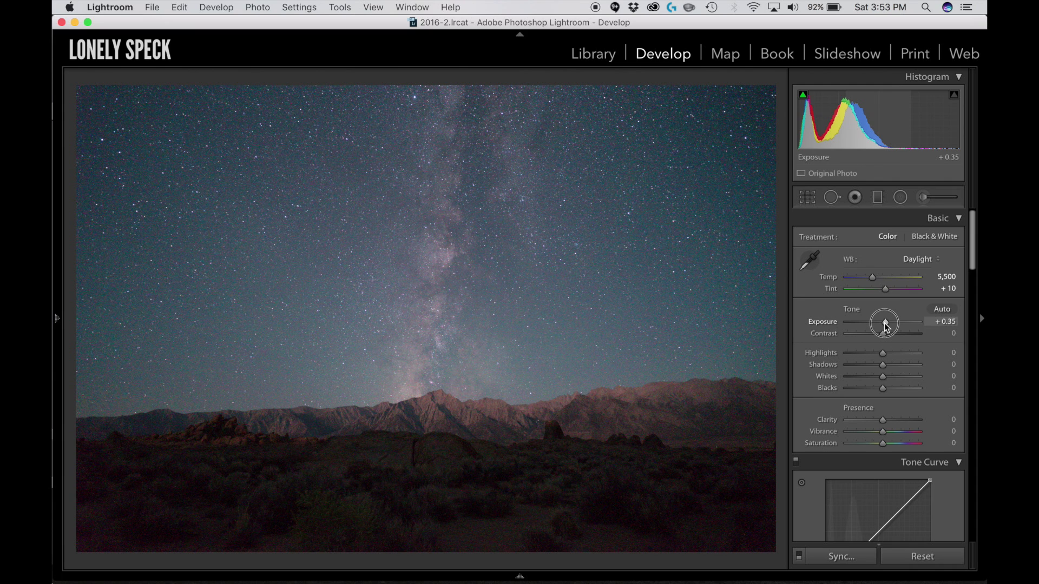
drag(886, 326, 882, 324)
double_click(823, 321)
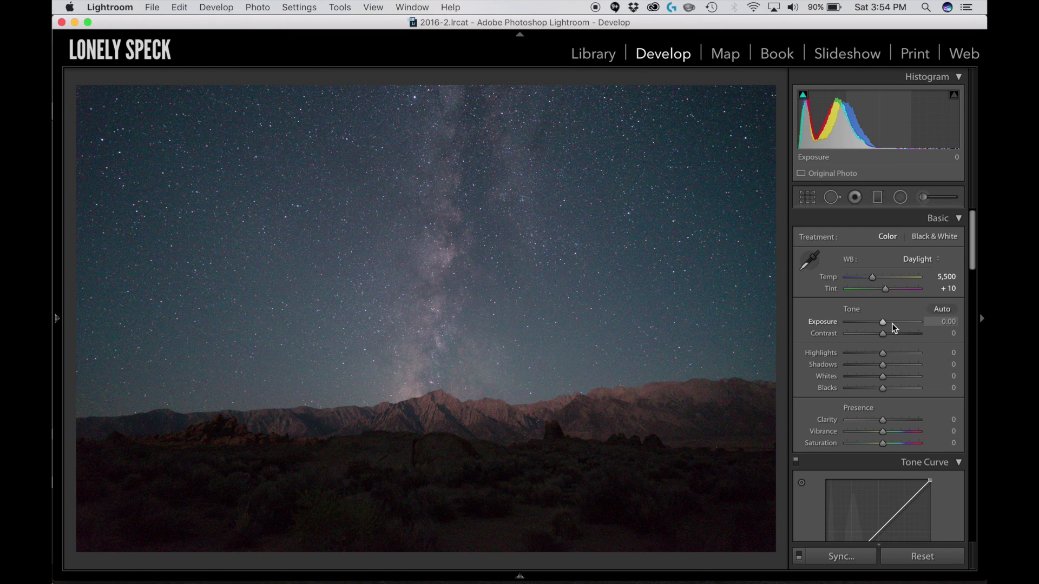
Try color noise reduction at its default of 25 in the Detail settings and set it back to 0.
scroll(892, 402, down, 3)
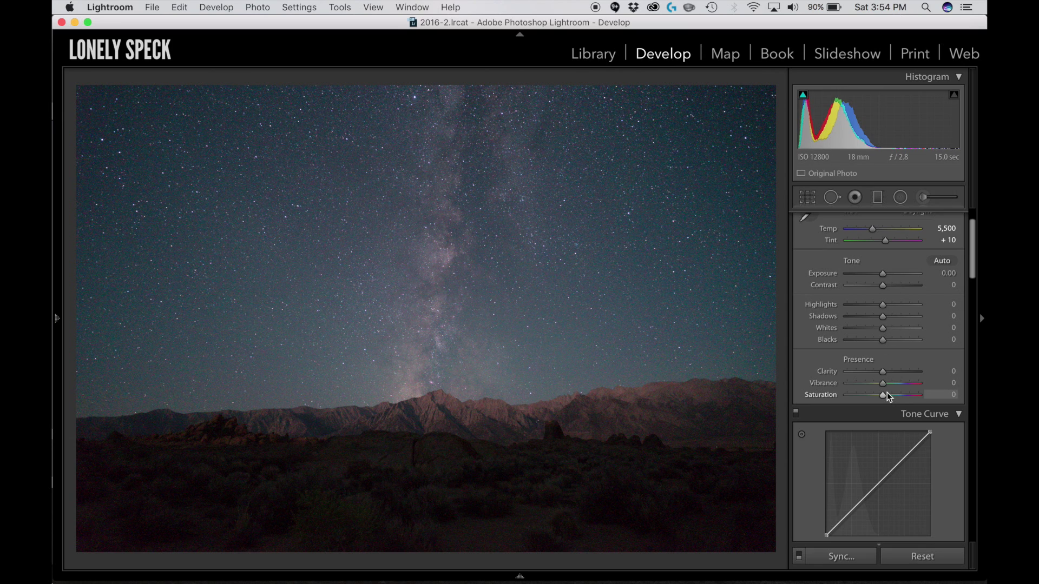
scroll(894, 370, down, 10)
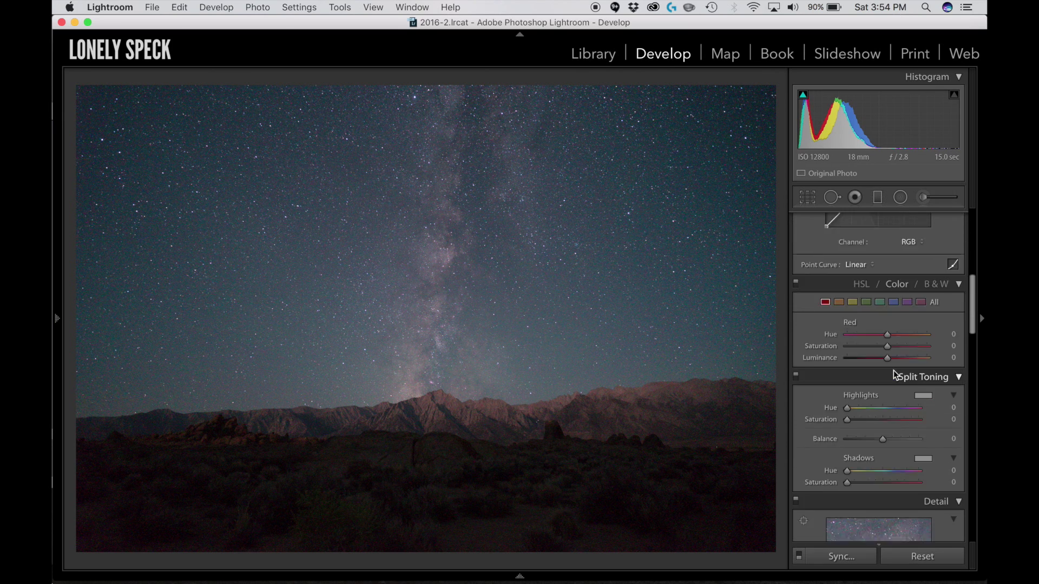
scroll(894, 371, down, 10)
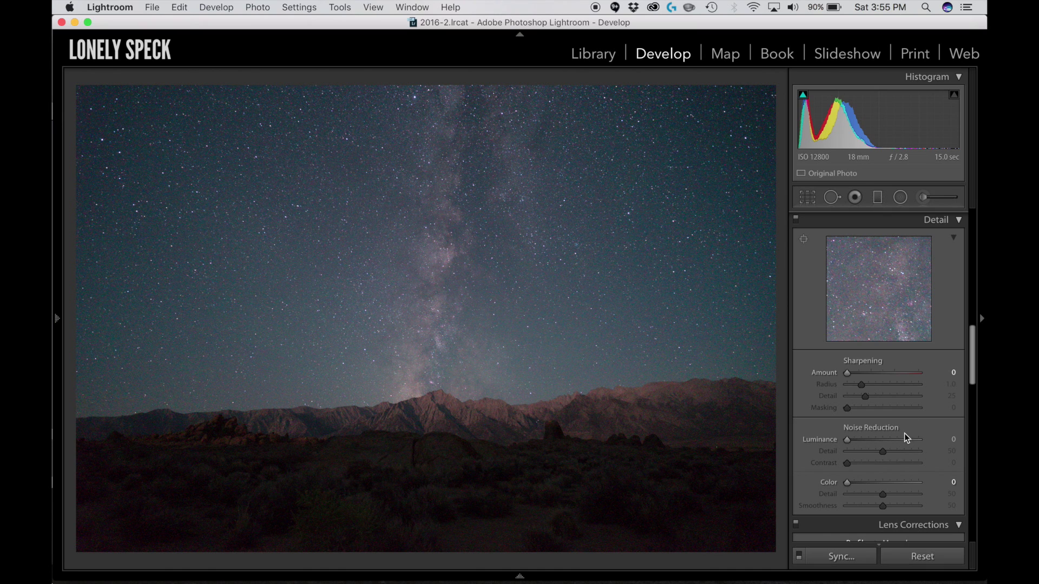
drag(862, 482, 836, 485)
double_click(831, 484)
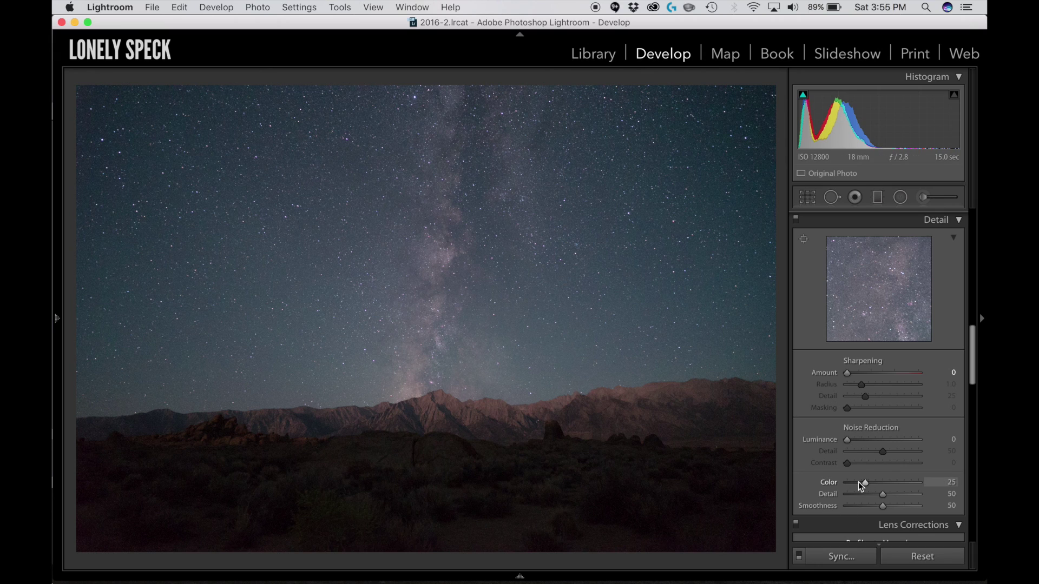
drag(859, 482, 836, 485)
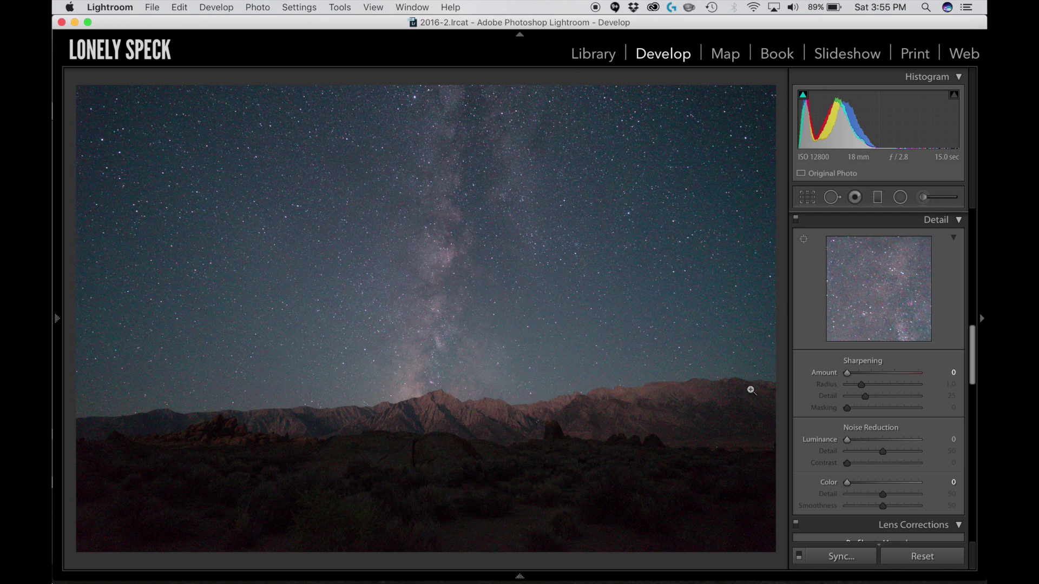
Zoom in on the Milky Way core, compare color noise reduction at 25, and return it to 0.
click(436, 327)
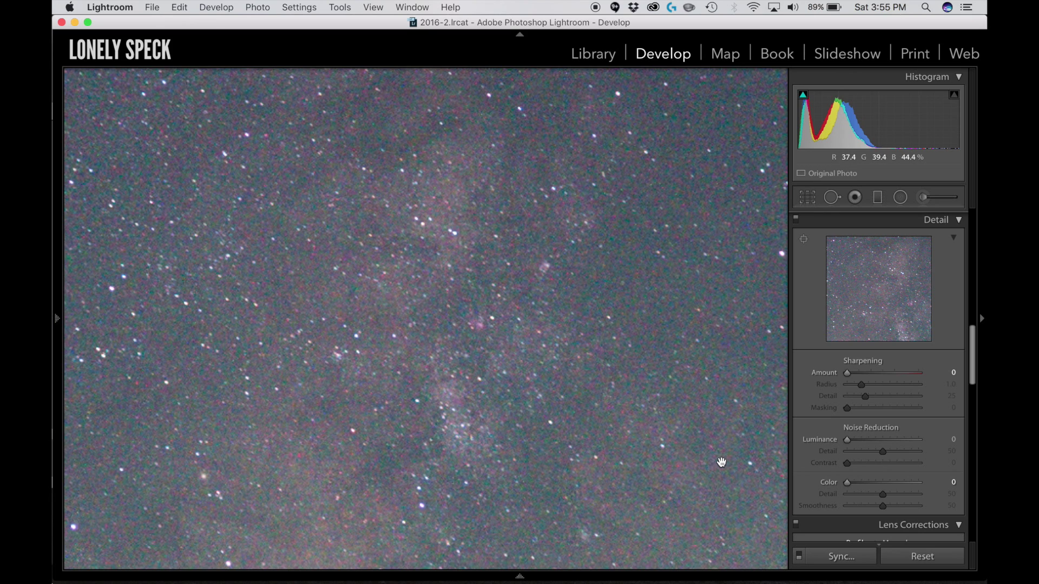
double_click(828, 485)
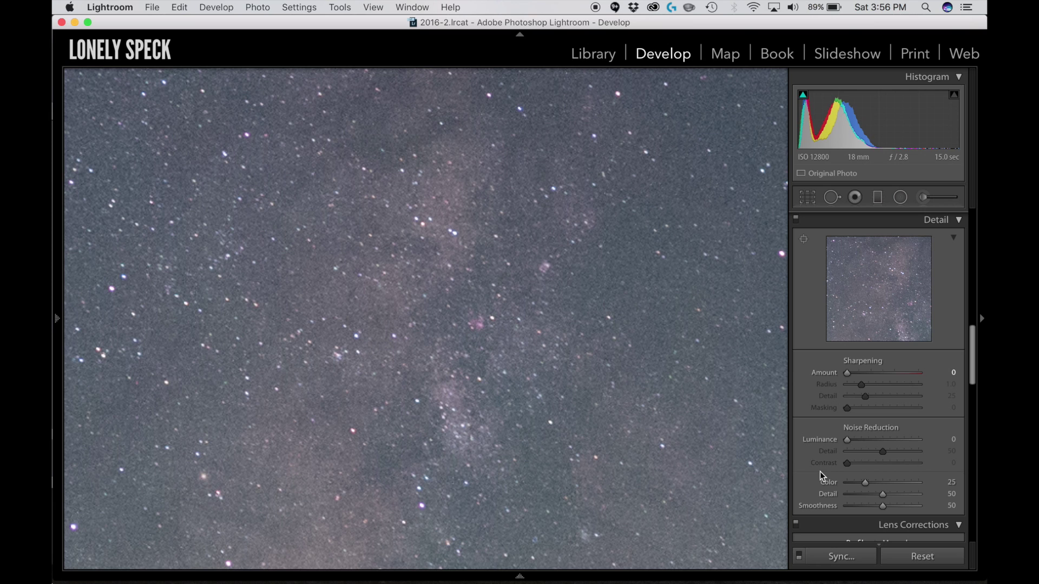
click(852, 483)
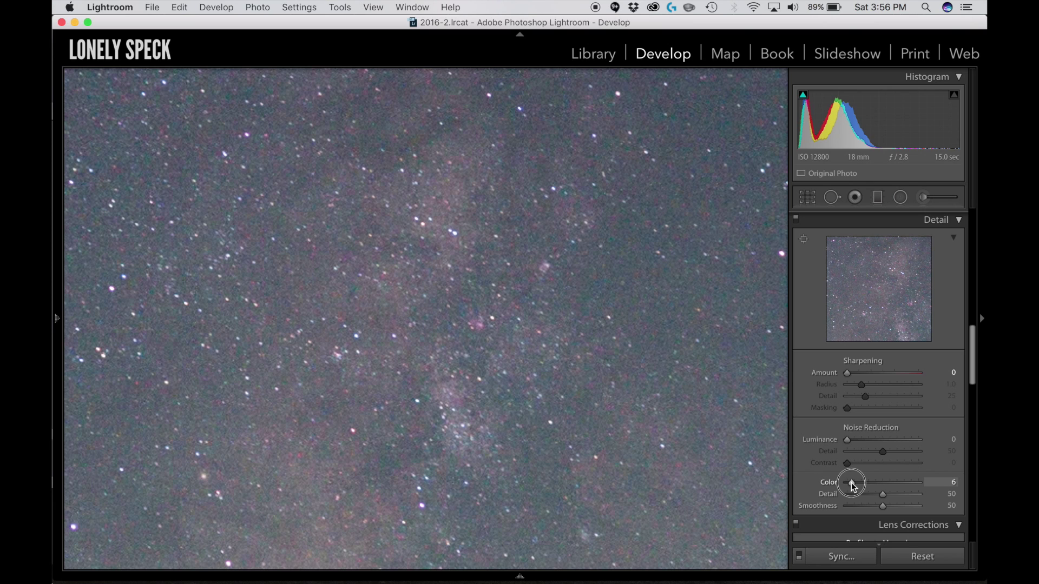
drag(852, 483, 830, 483)
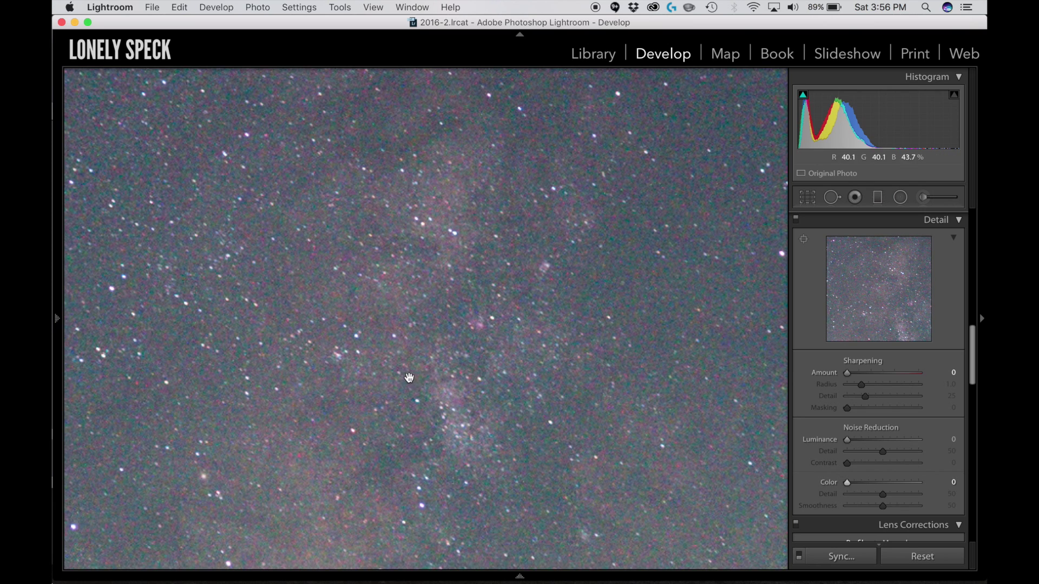
Examine the noise in the sky, mountain ridge and dark foreground at close zoom, and return to the full view.
drag(382, 433, 515, 208)
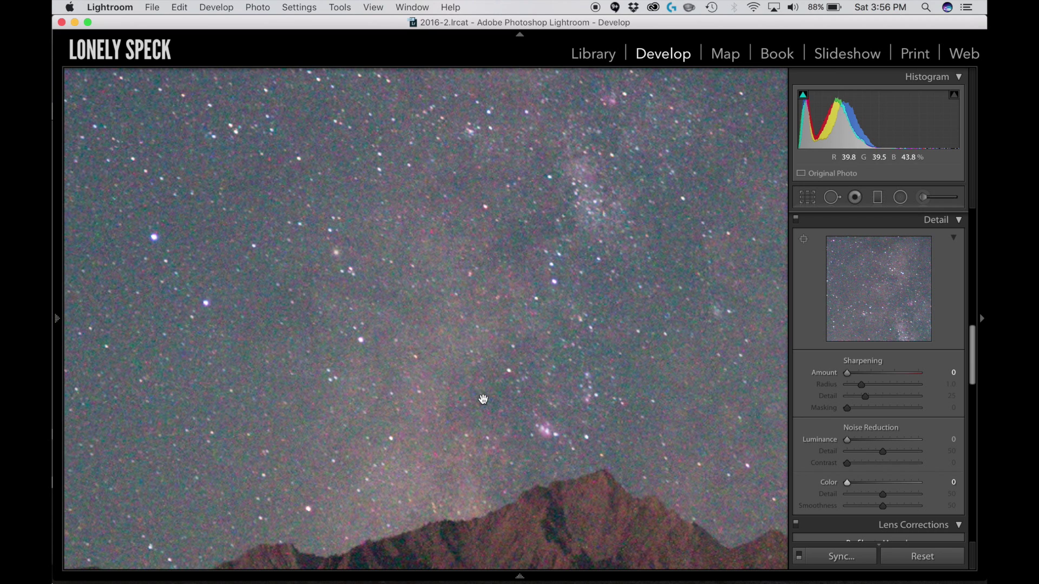
drag(483, 400, 571, 285)
drag(679, 463, 704, 266)
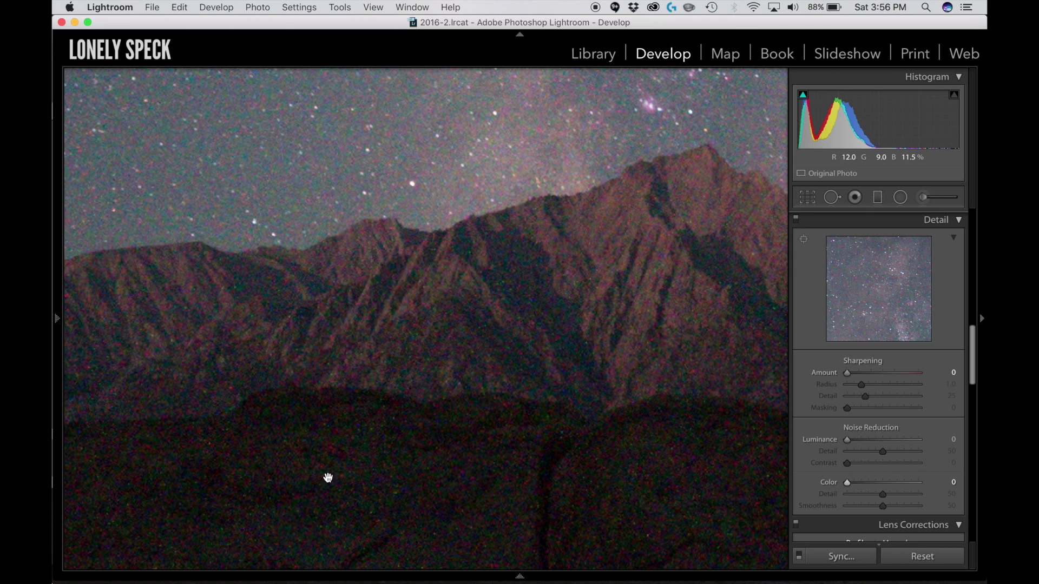
drag(399, 257, 809, 429)
drag(537, 308, 603, 528)
click(579, 328)
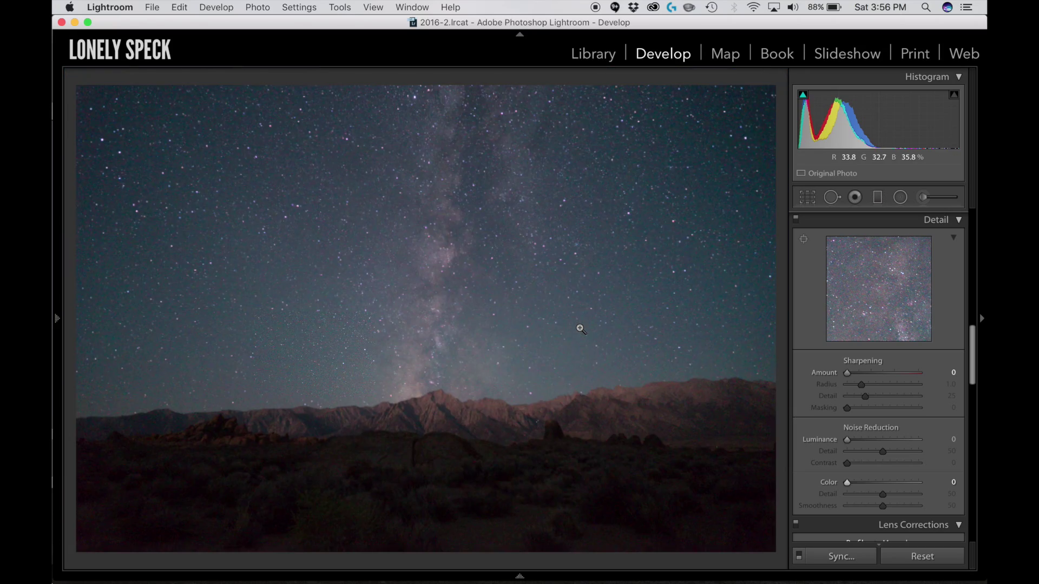
click(682, 380)
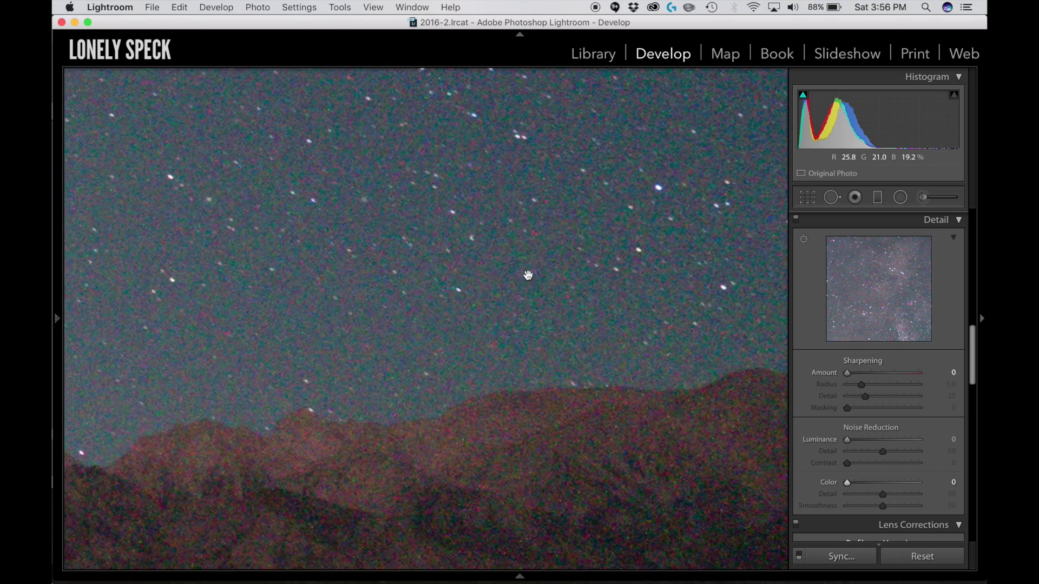
click(431, 462)
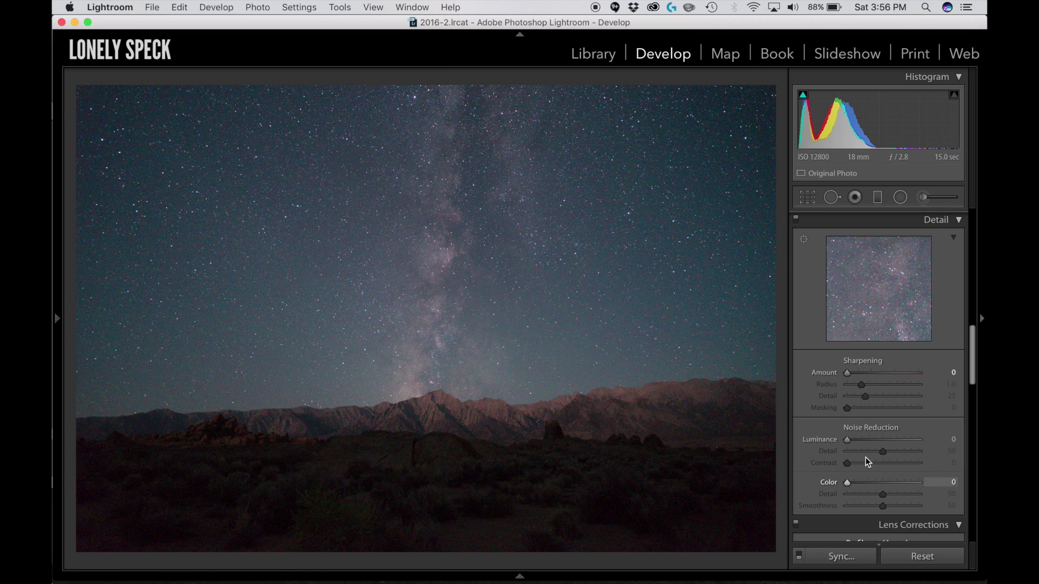
Return to the Library grid and select all the Milky Way exposures.
click(602, 61)
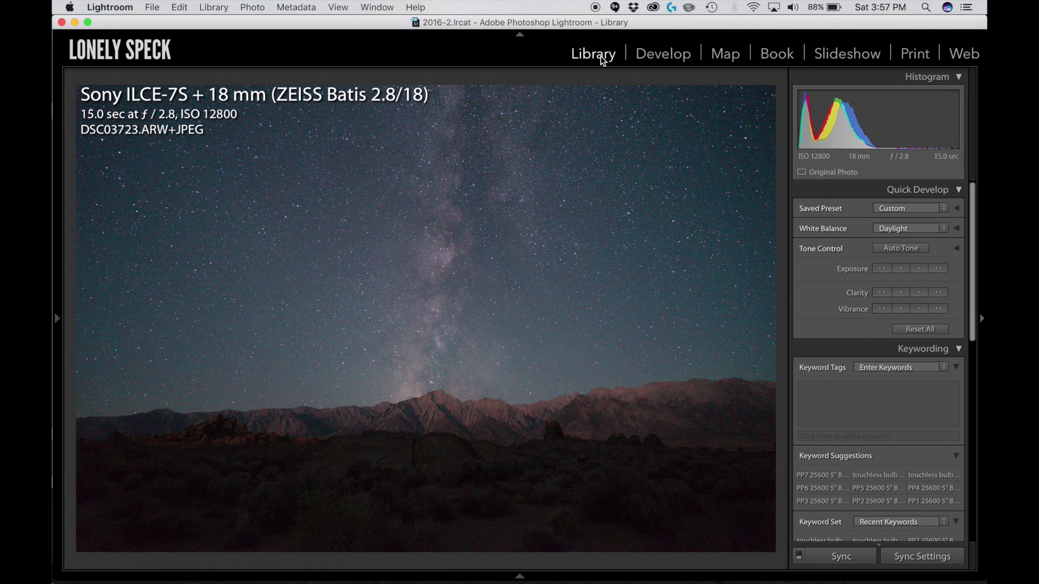
key(g)
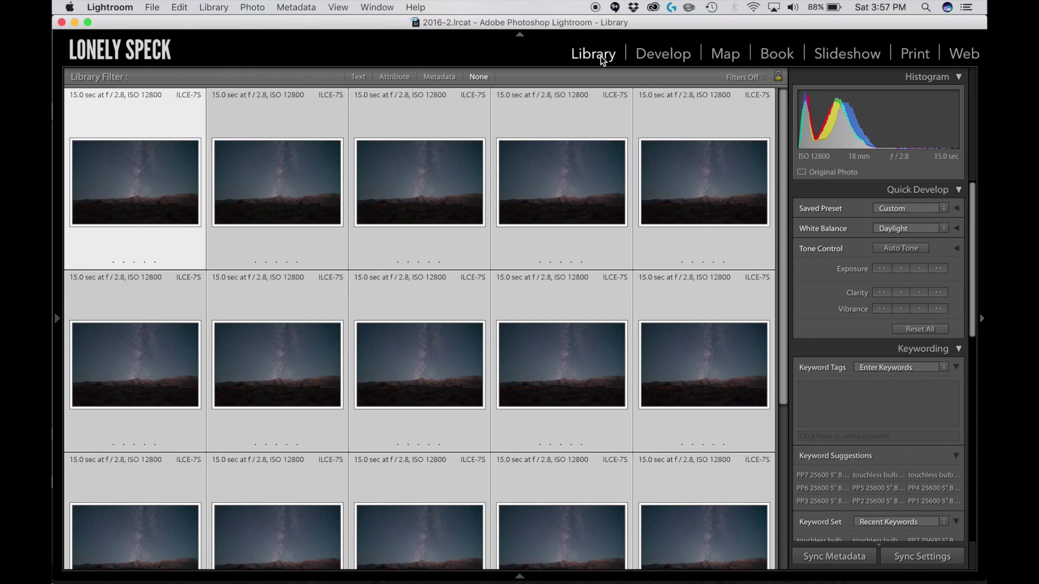
scroll(563, 332, down, 5)
click(712, 466)
scroll(680, 361, up, 5)
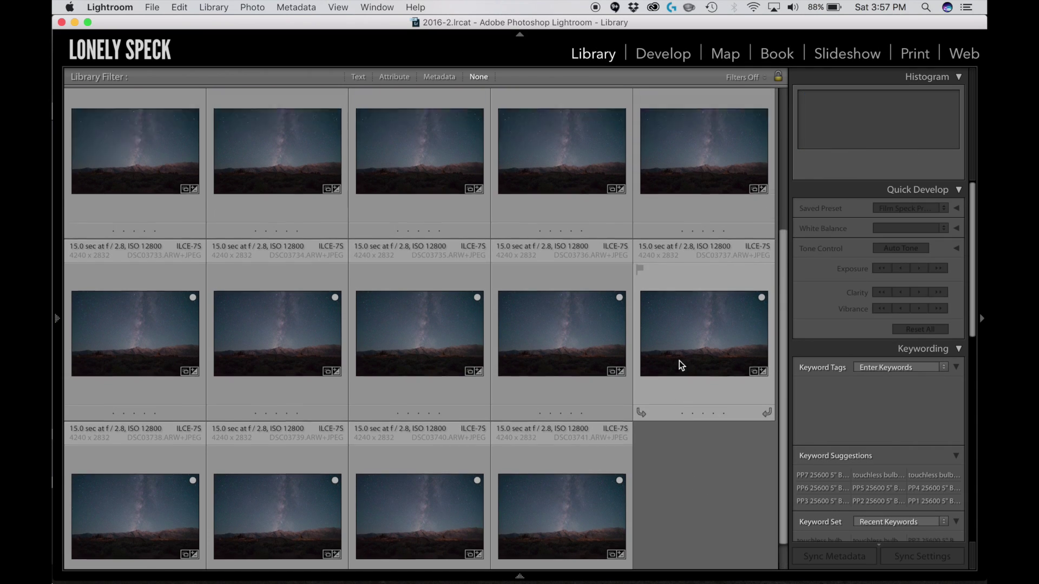
key(super+a)
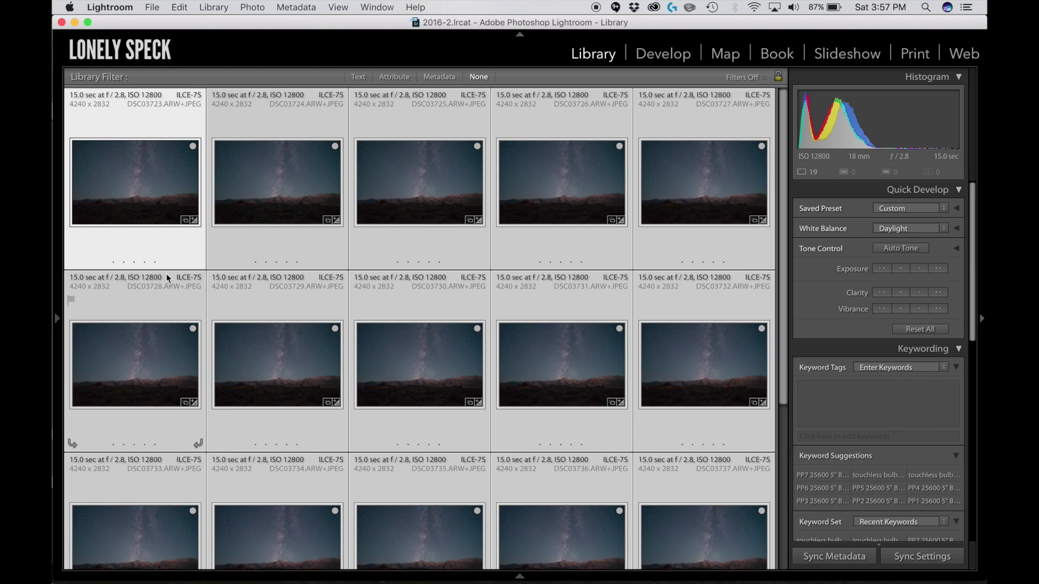
Synchronize all develop settings of the first exposure across the selected Milky Way exposures.
click(922, 557)
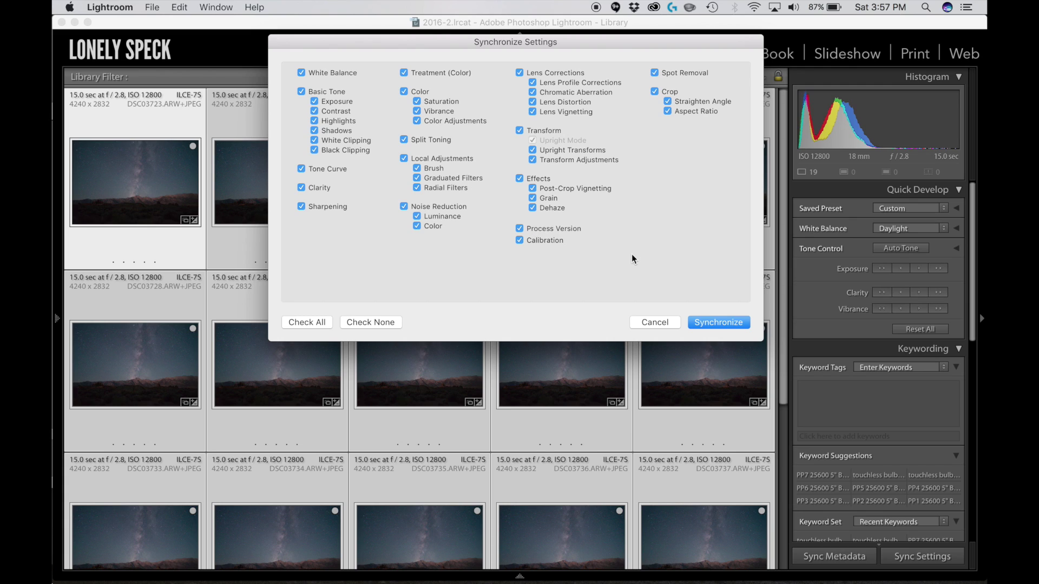
click(729, 322)
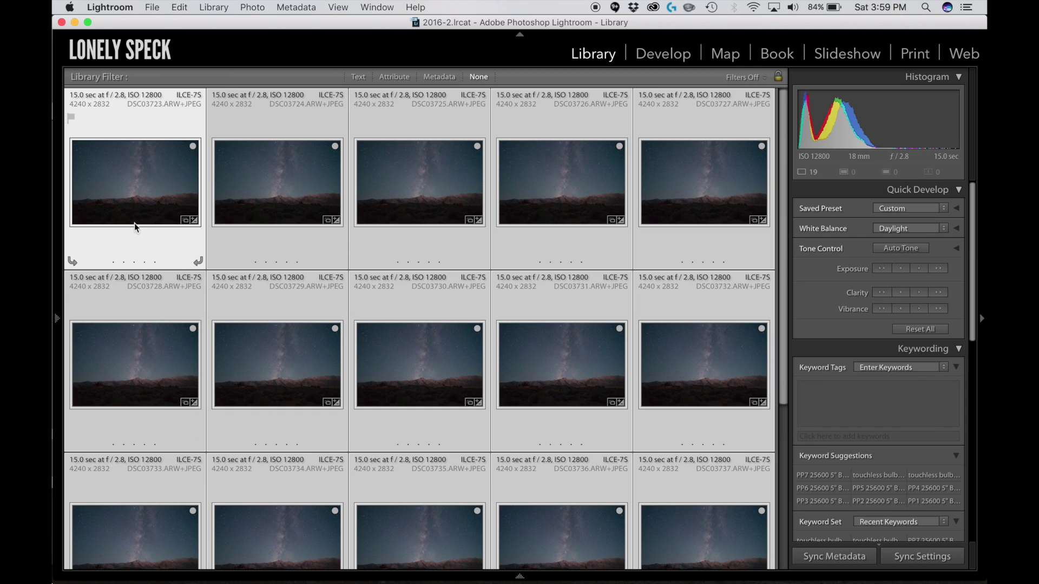
Set up an export of the selected exposures as TIFF with ProPhoto RGB, 16 bits/component and no compression.
click(63, 319)
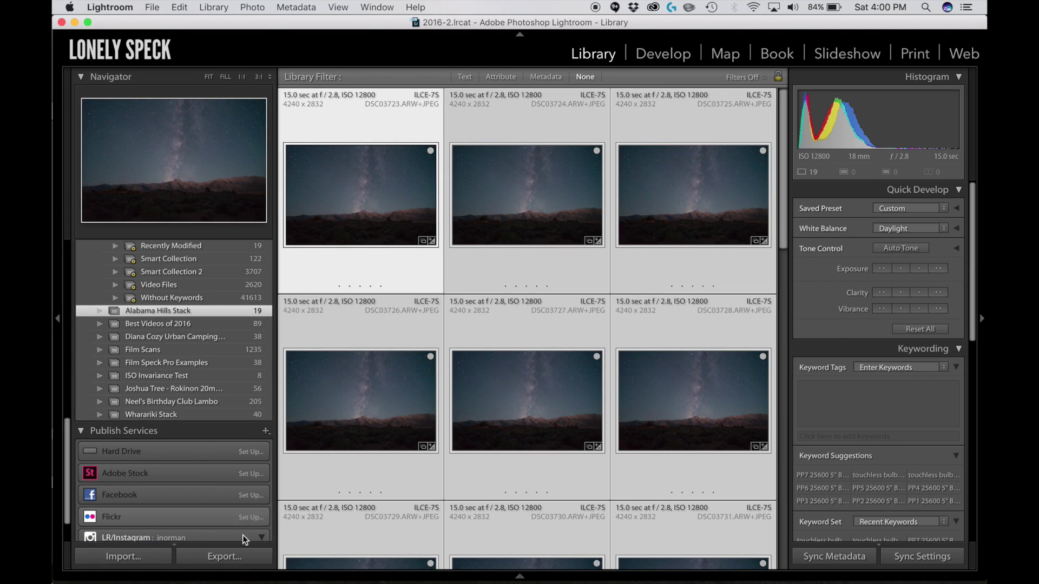
click(224, 559)
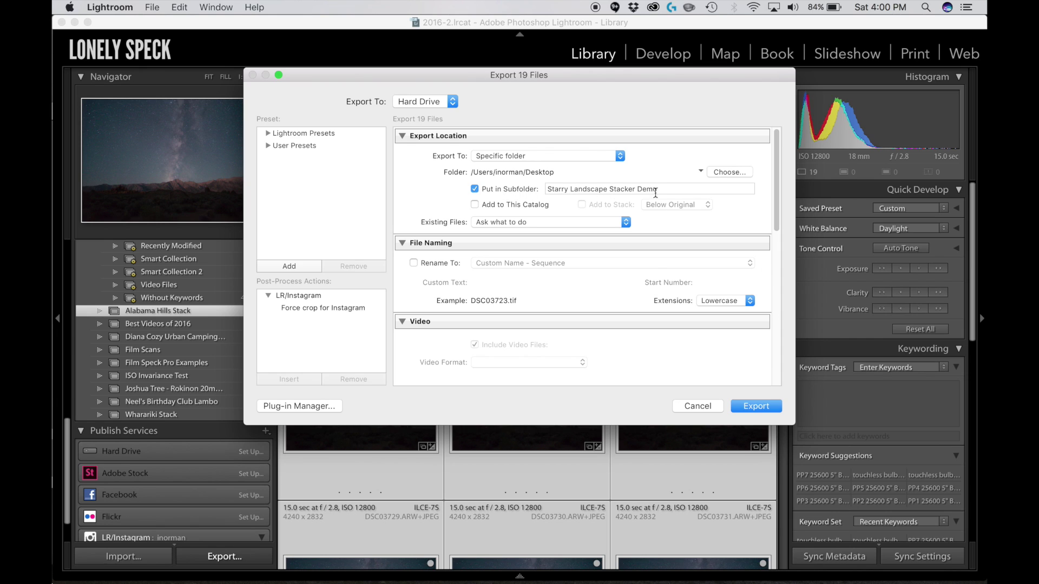
scroll(650, 265, down, 2)
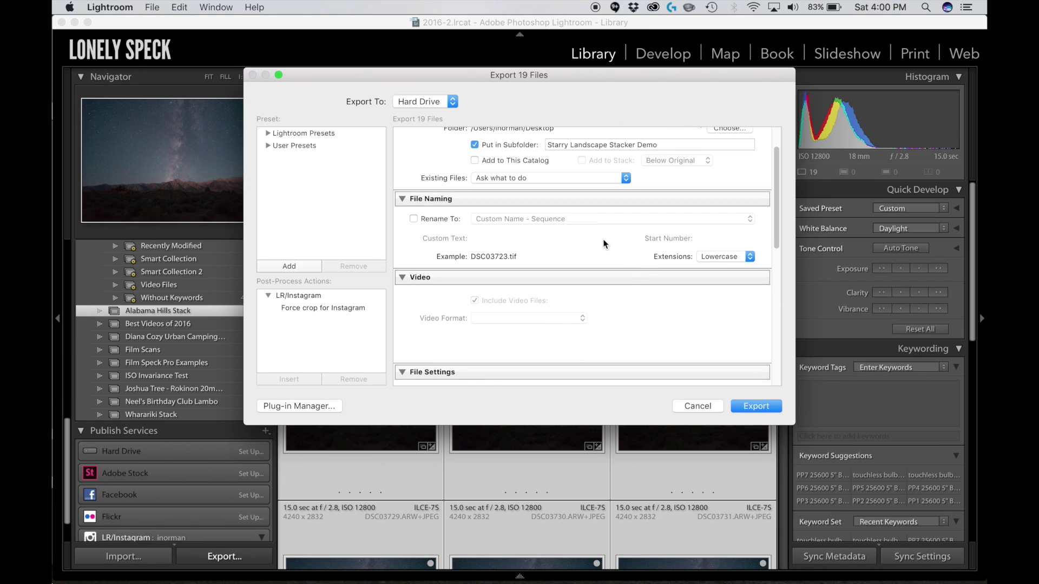
scroll(534, 232, down, 8)
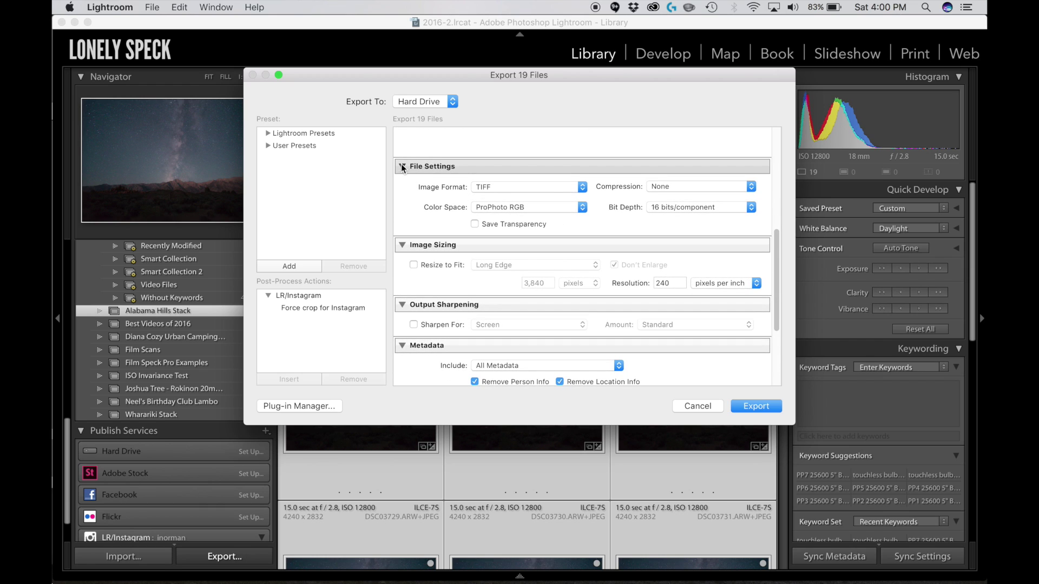
click(583, 190)
click(584, 190)
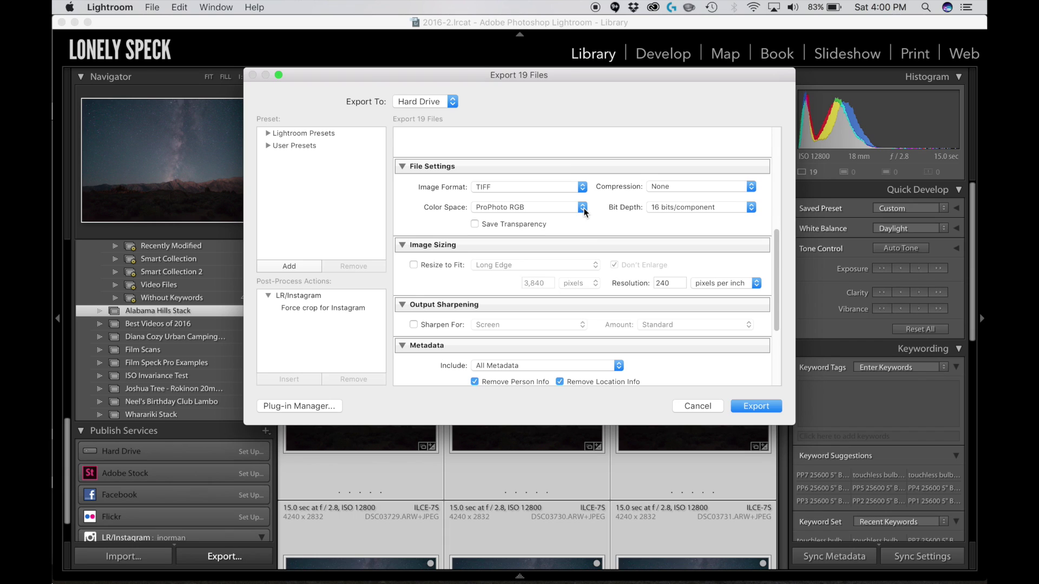
click(584, 209)
click(504, 206)
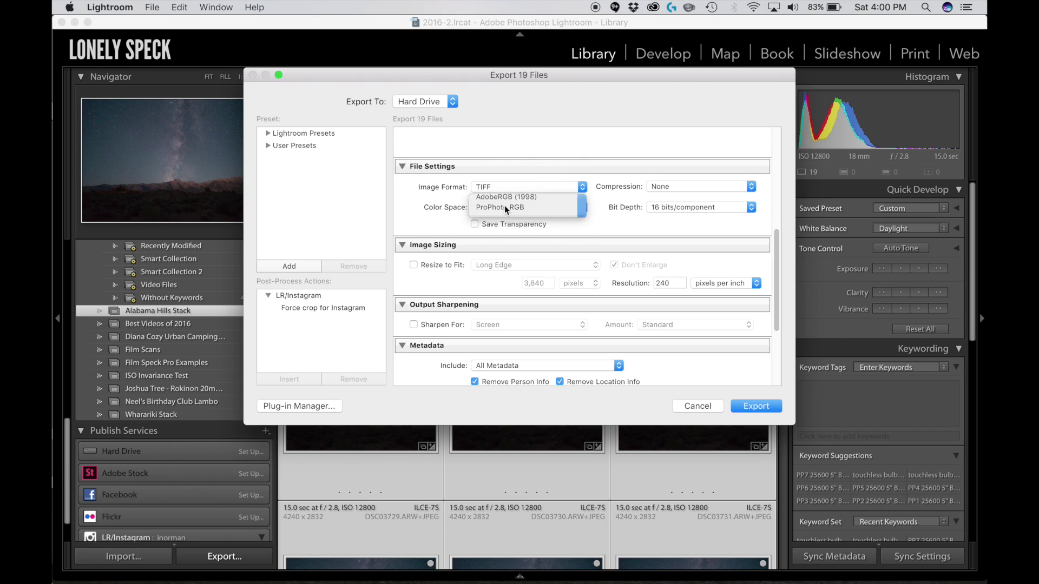
click(673, 206)
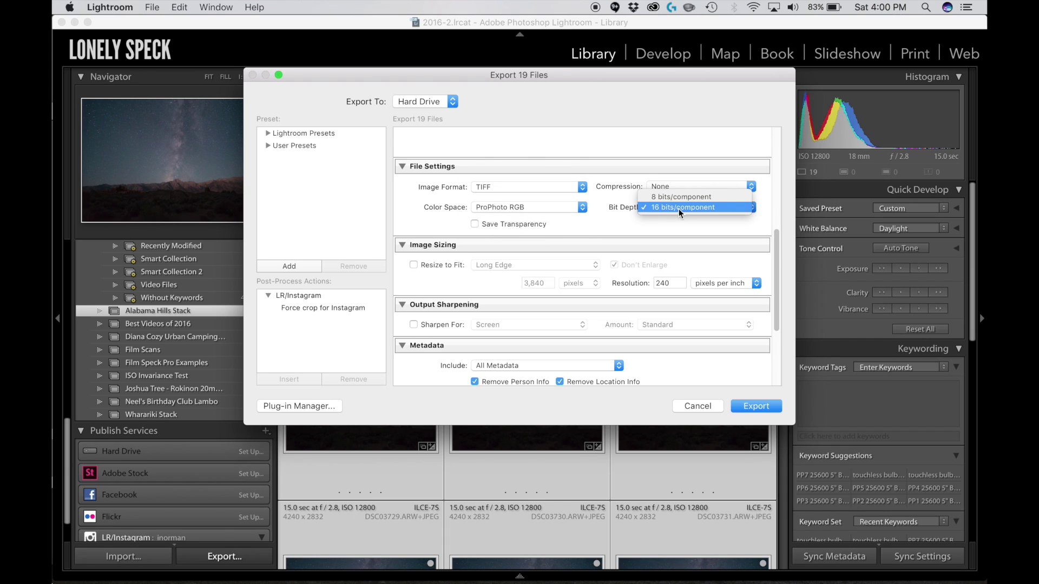
click(686, 208)
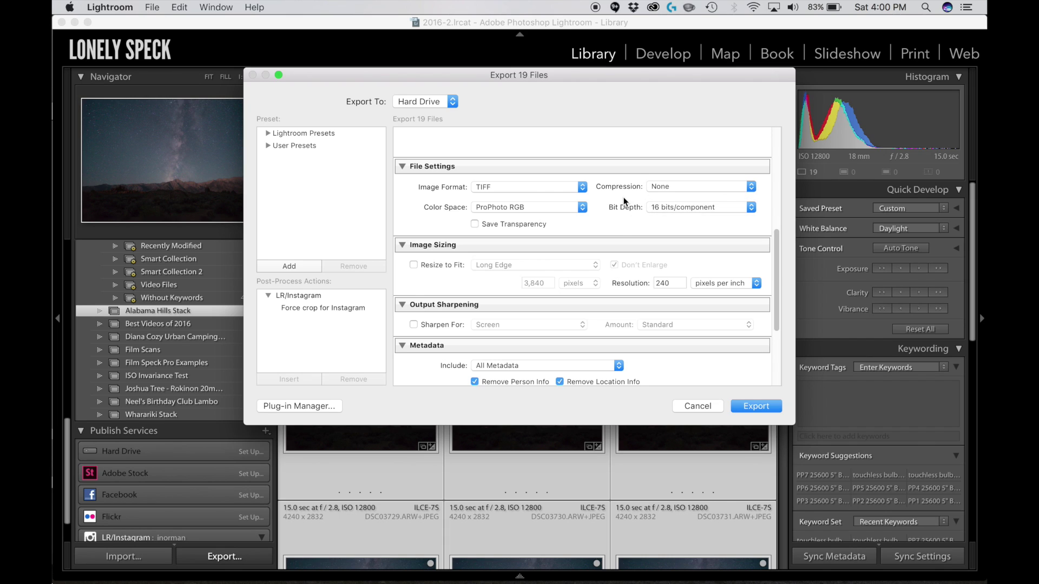
click(662, 188)
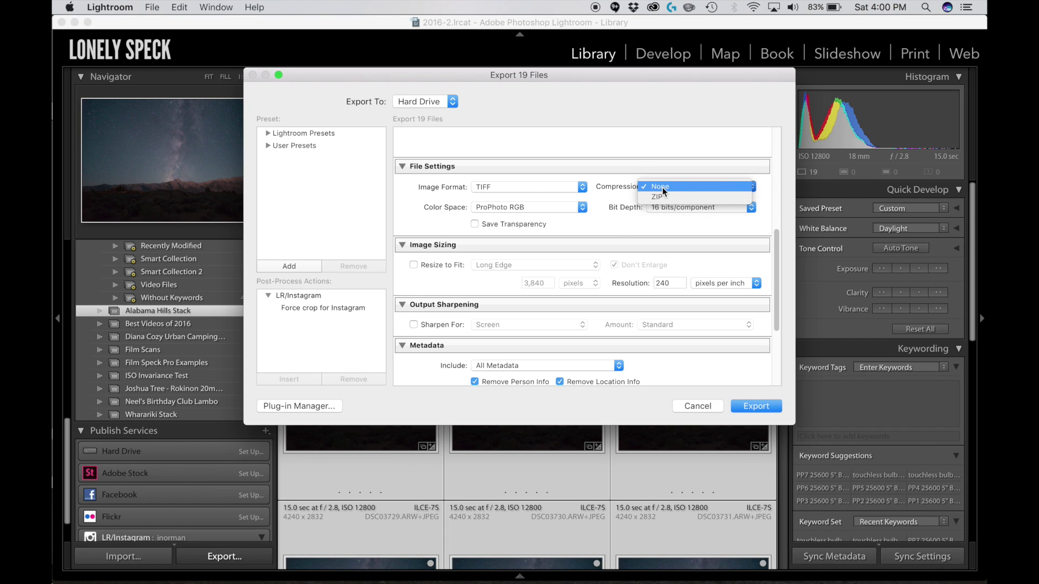
click(664, 187)
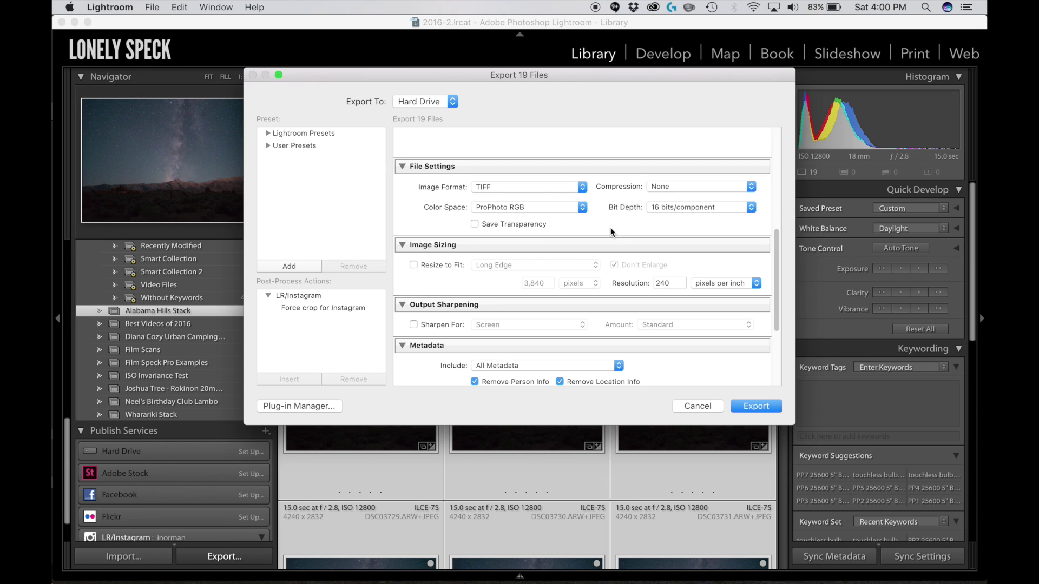
Include All Metadata in the exported files and run the export.
scroll(634, 284, down, 5)
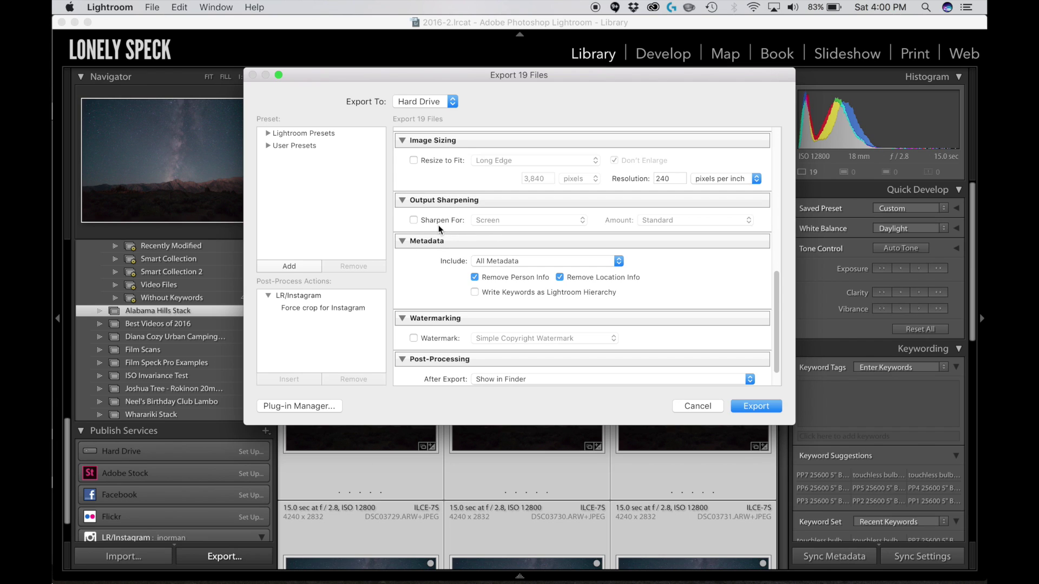
click(547, 261)
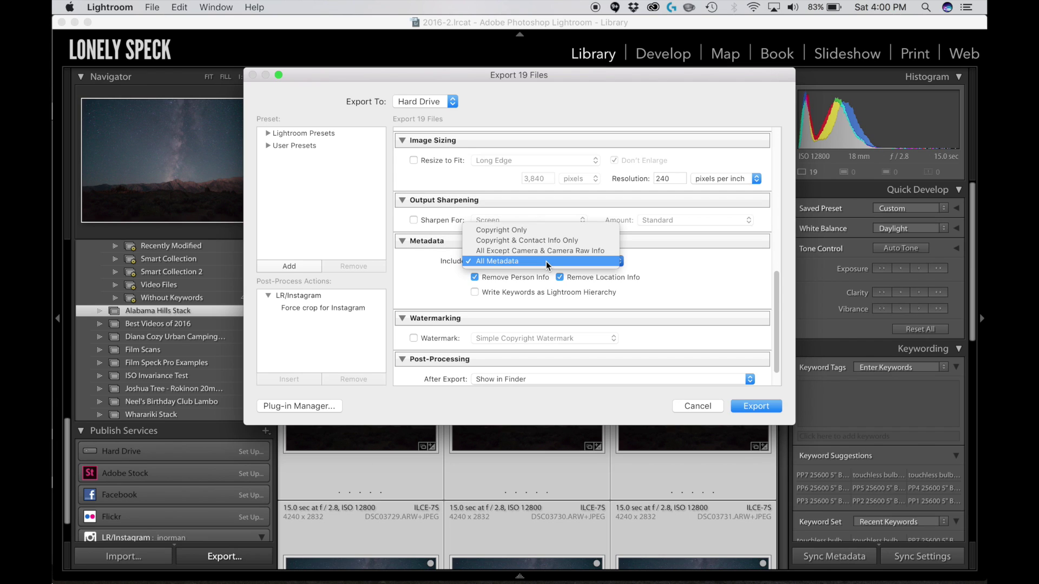
click(495, 262)
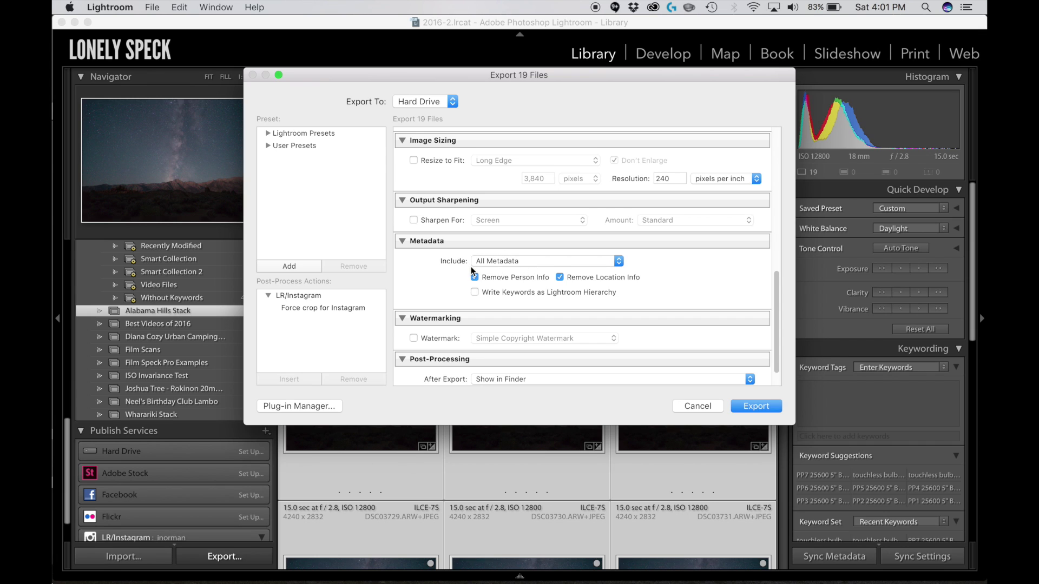
scroll(530, 311, down, 2)
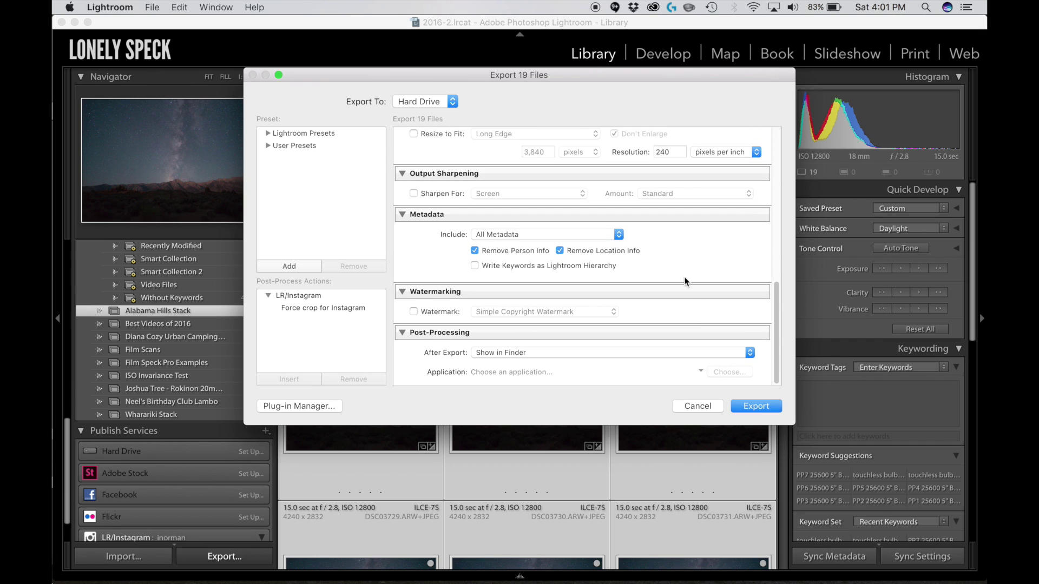
click(757, 408)
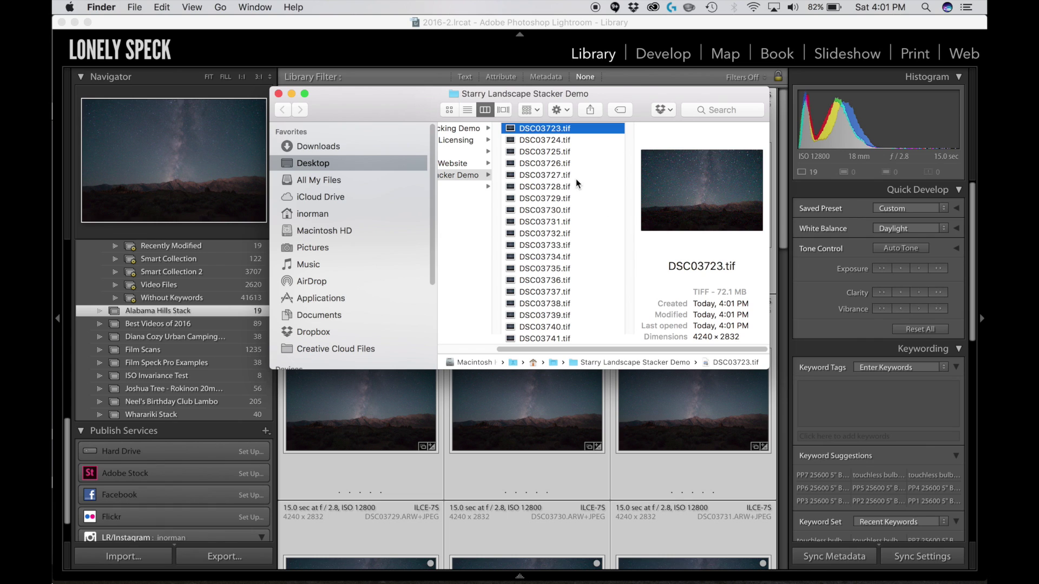
Look through the exported TIFF files in Finder and switch to Starry Landscape Stacker.
scroll(577, 261, down, 1)
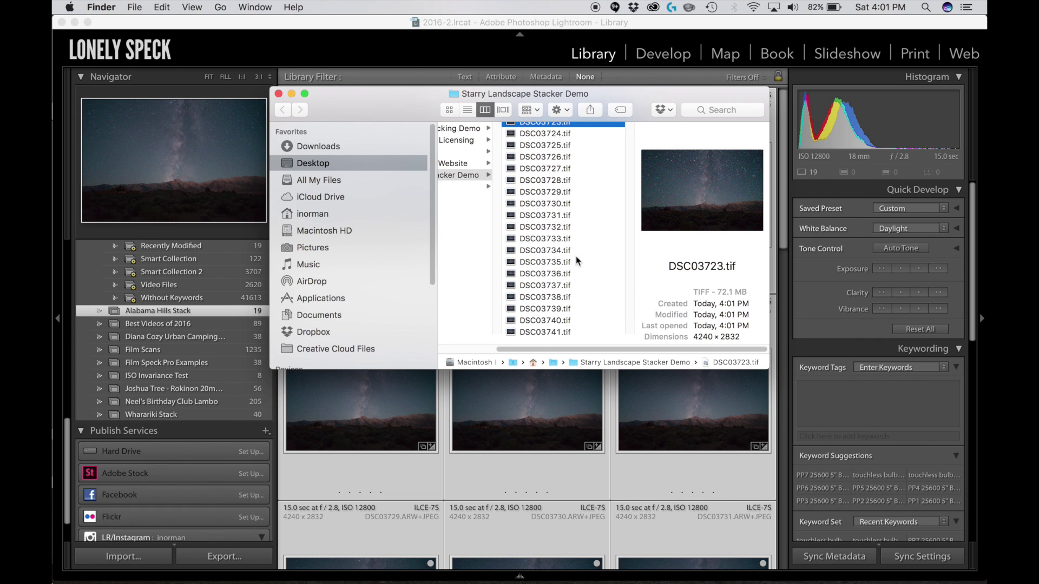
scroll(577, 261, up, 2)
mouse_move(502, 581)
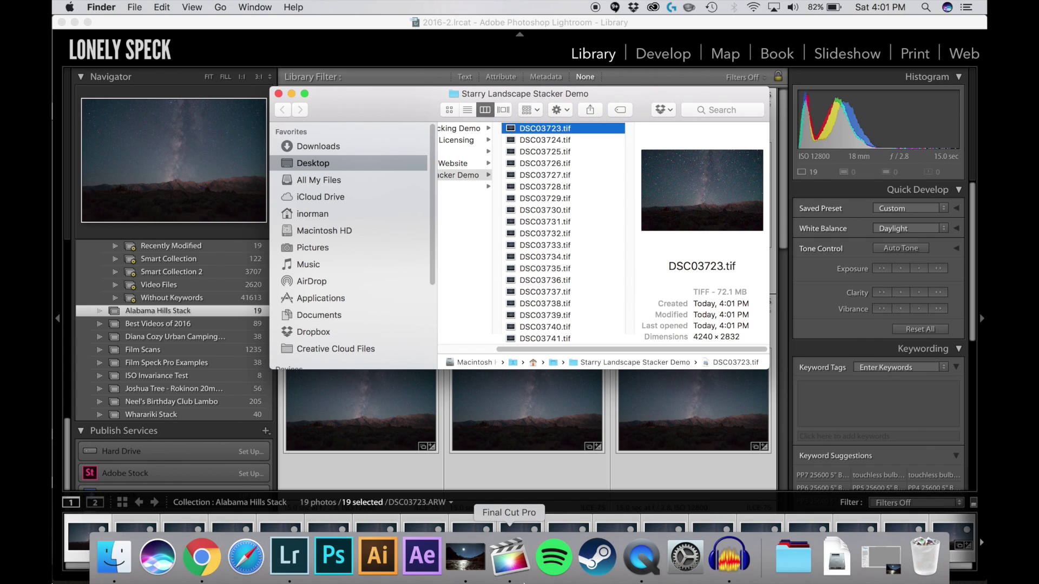
click(467, 557)
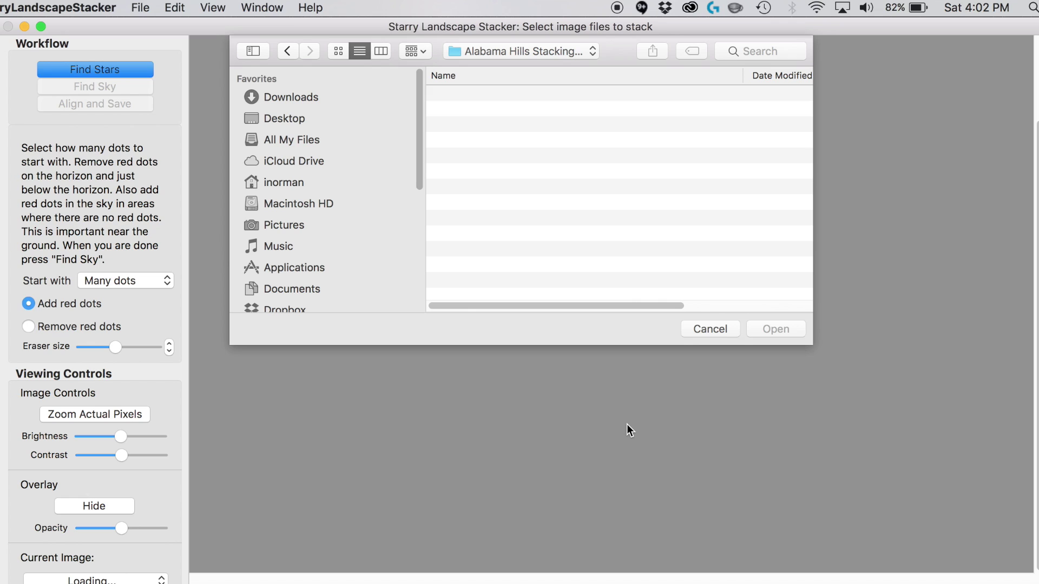
Open all the exported files from DSC03723.tif to DSC03741.tif in the Starry Landscape Stacker Demo folder for stacking.
click(545, 47)
click(539, 65)
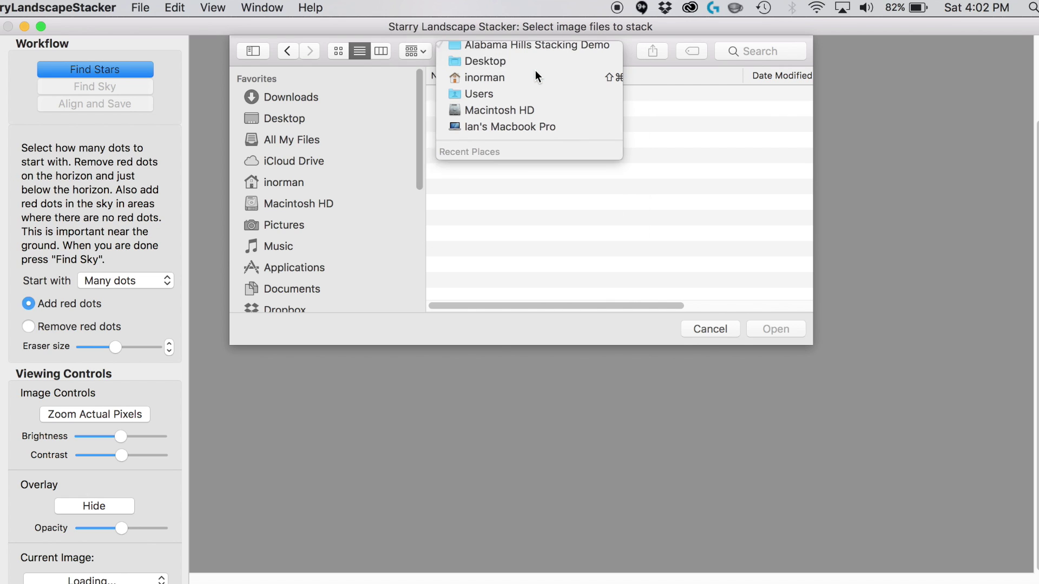
double_click(501, 157)
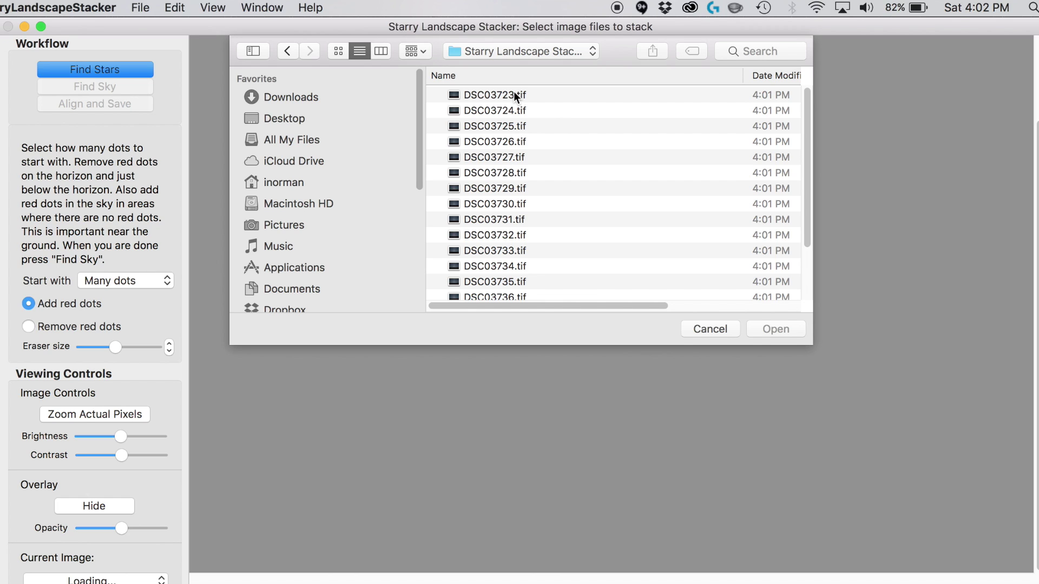
click(514, 95)
scroll(538, 190, down, 5)
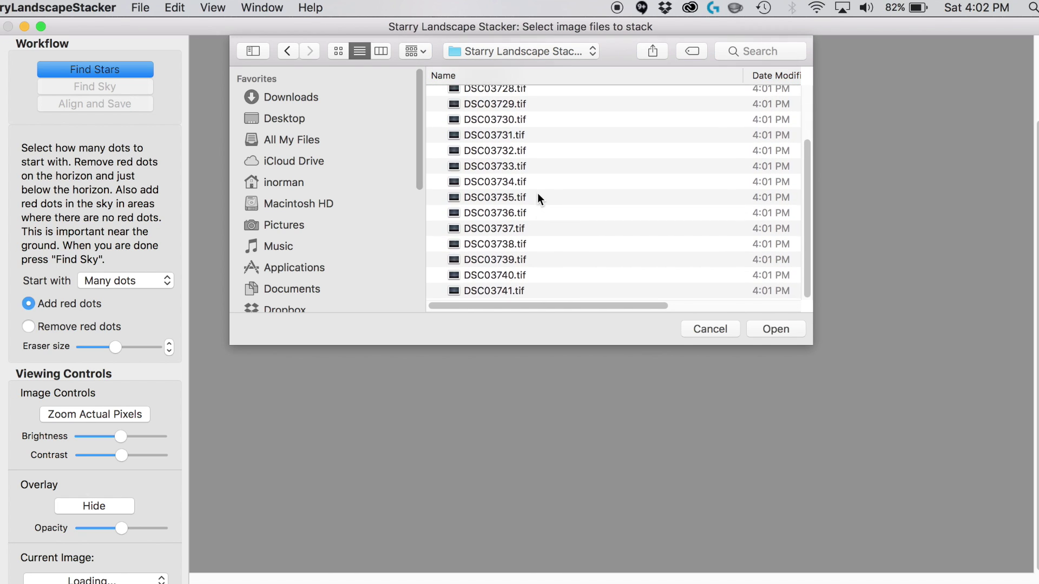
shift+click(521, 293)
scroll(559, 233, up, 5)
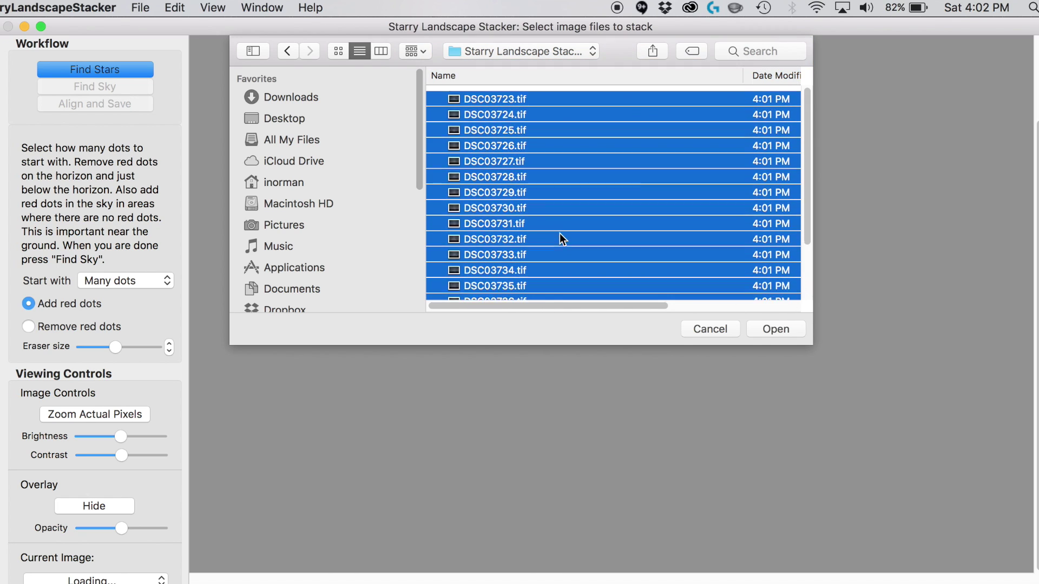
click(788, 324)
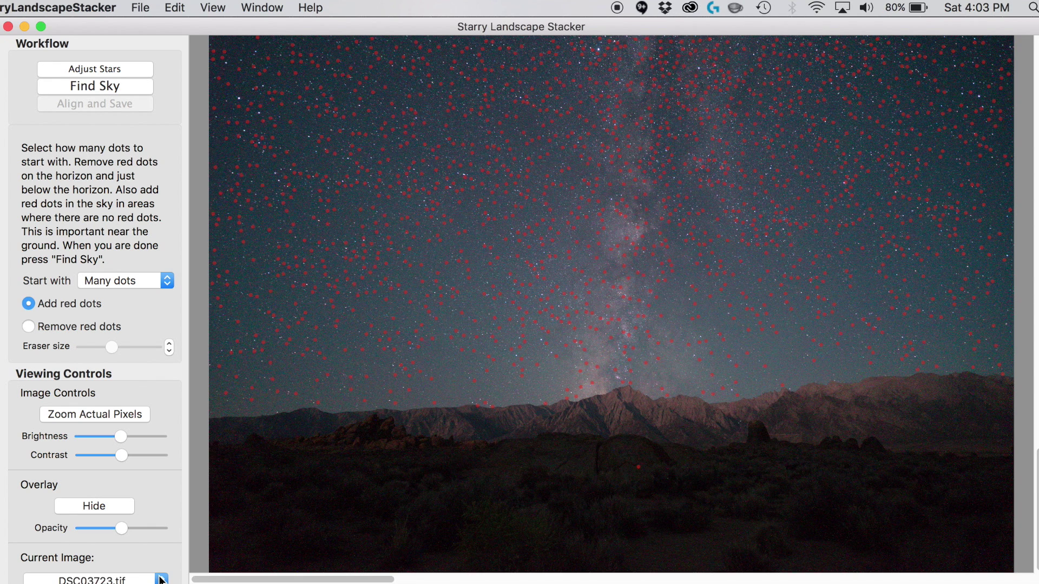
Make DSC03732.tif the current image of the stack.
click(161, 579)
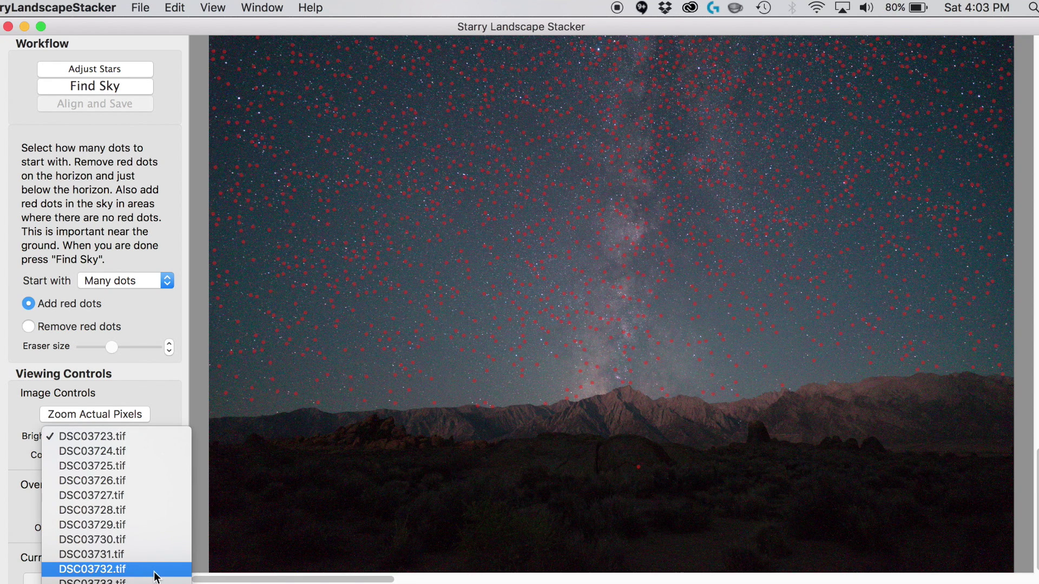
click(155, 569)
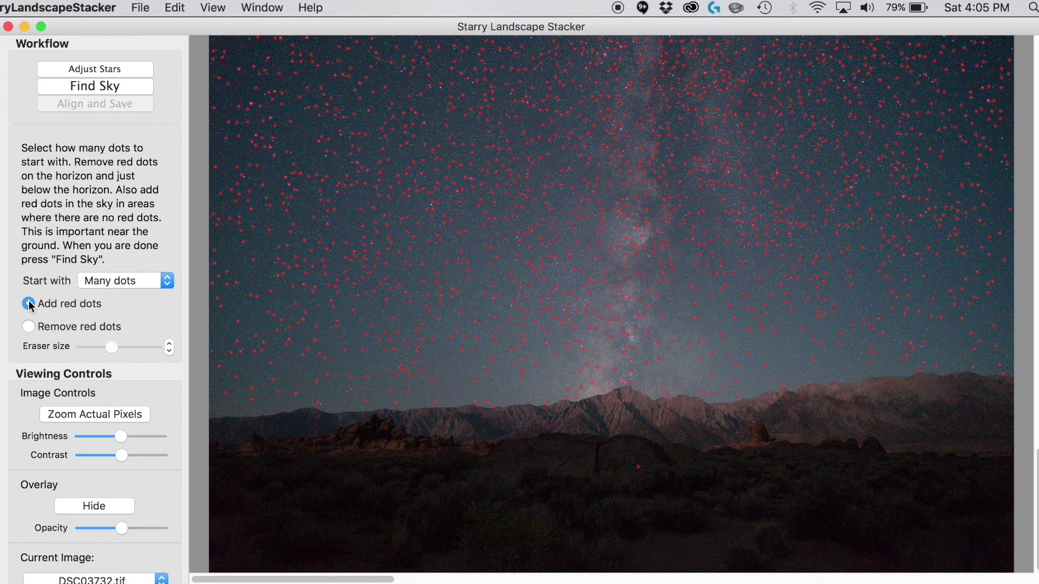
Remove the stray red dots from the ground below the horizon and run Find Sky to create the mask.
click(67, 327)
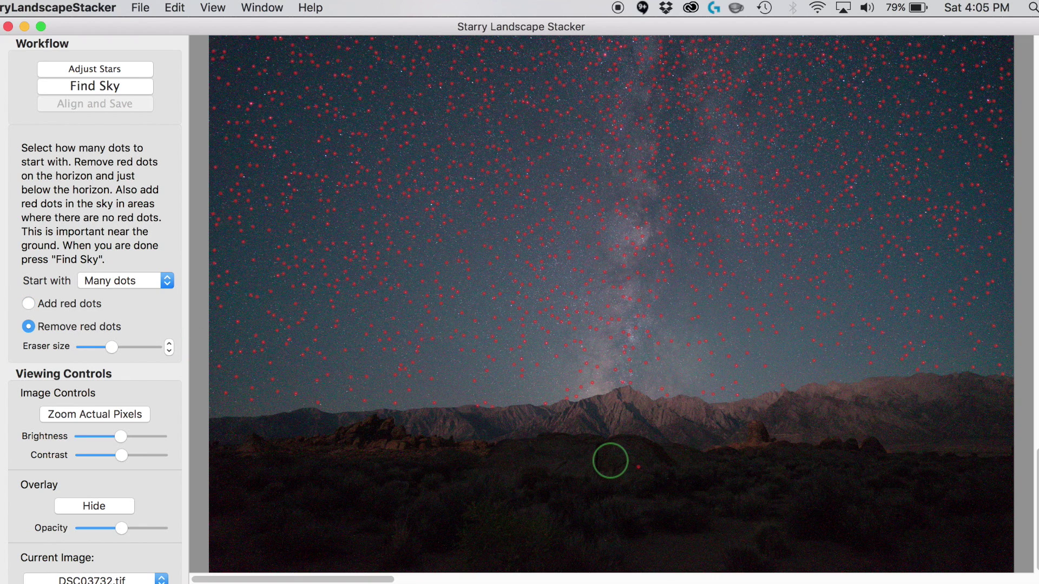
mouse_move(612, 464)
mouse_down()
mouse_move(683, 463)
mouse_move(574, 473)
mouse_move(890, 454)
mouse_move(1009, 407)
mouse_move(900, 431)
mouse_up()
click(91, 86)
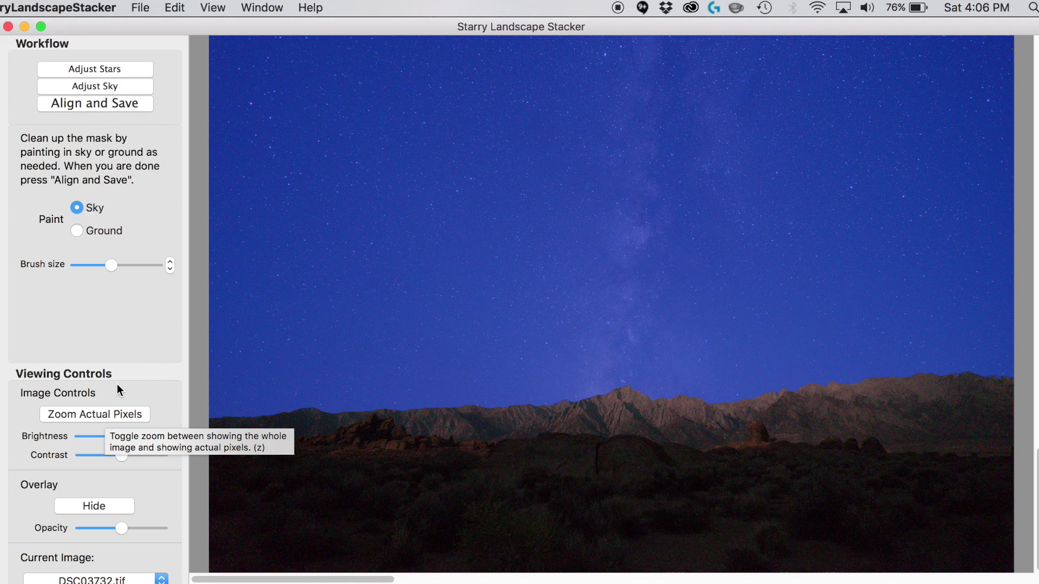
Shrink the mask brush and paint ground over the sky mask spilling onto the small peak left of the tallest summit.
click(79, 417)
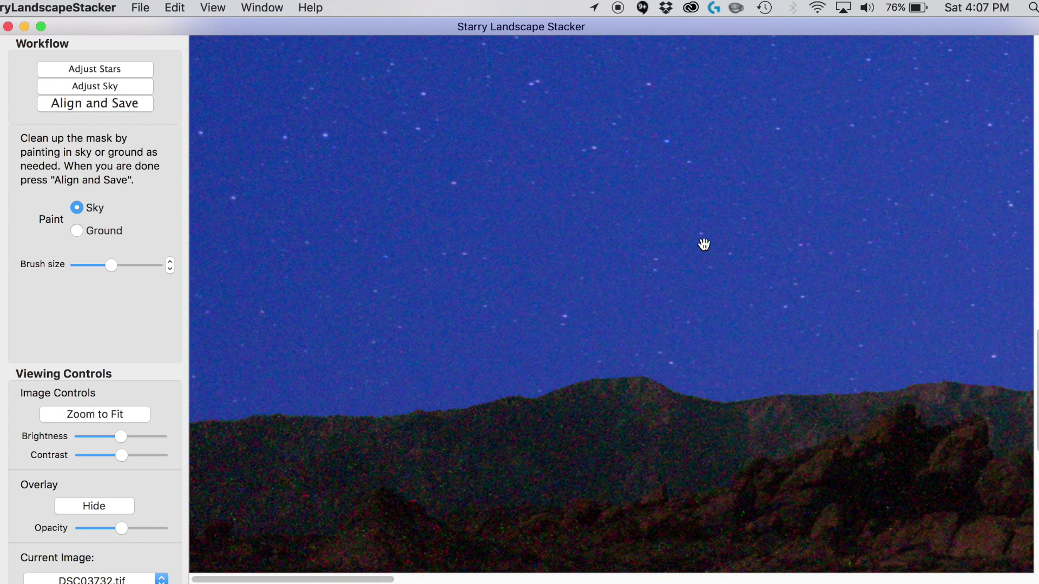
drag(830, 378, 366, 365)
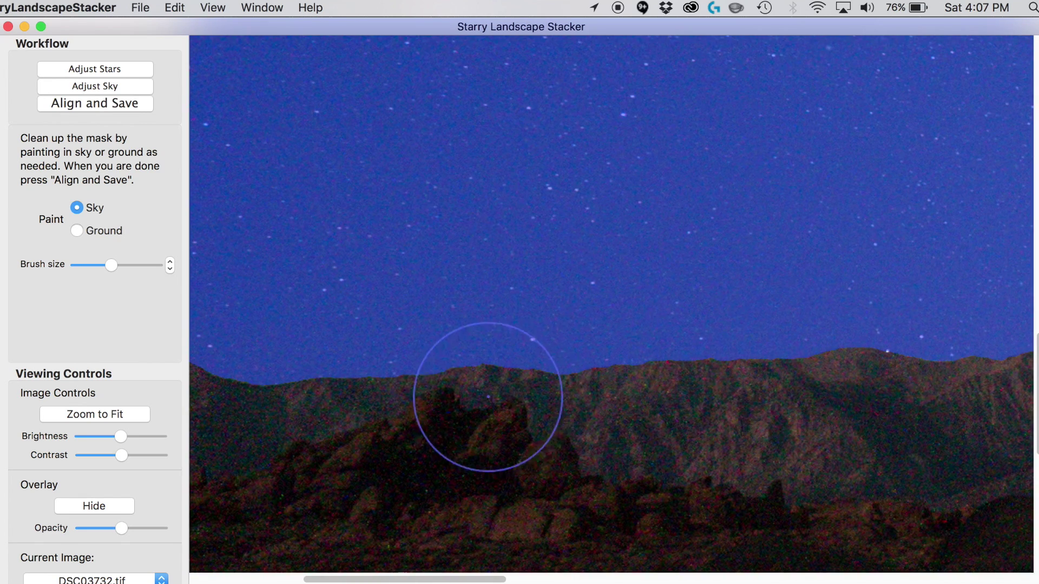
mouse_move(890, 316)
mouse_down()
mouse_move(647, 287)
mouse_move(397, 308)
mouse_up()
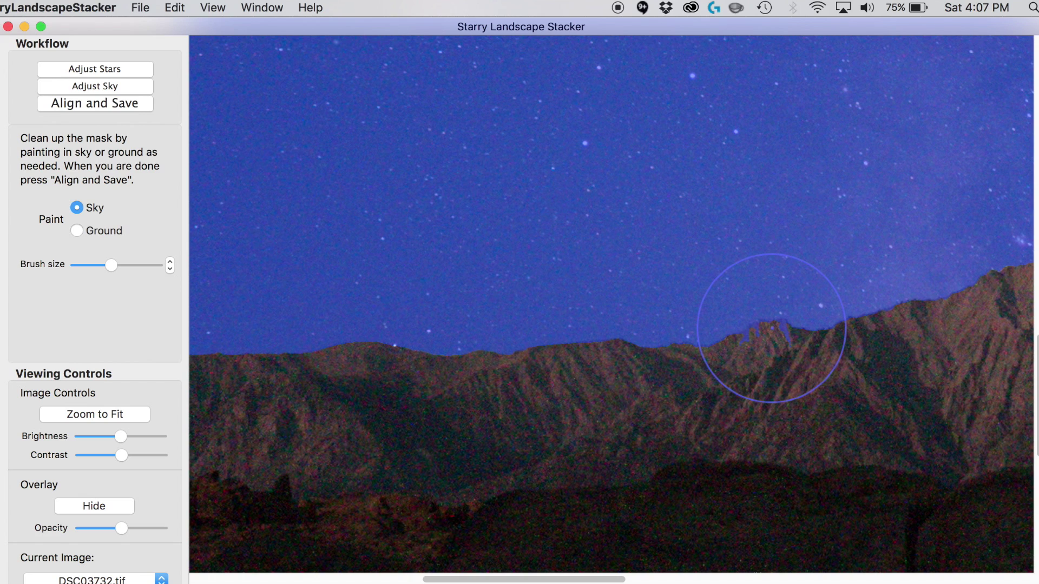
key(bracketleft)
key(bracketleft)
key(bracketleft)
key(bracketleft)
key(bracketleft)
key(bracketleft)
key(bracketleft)
key(bracketleft)
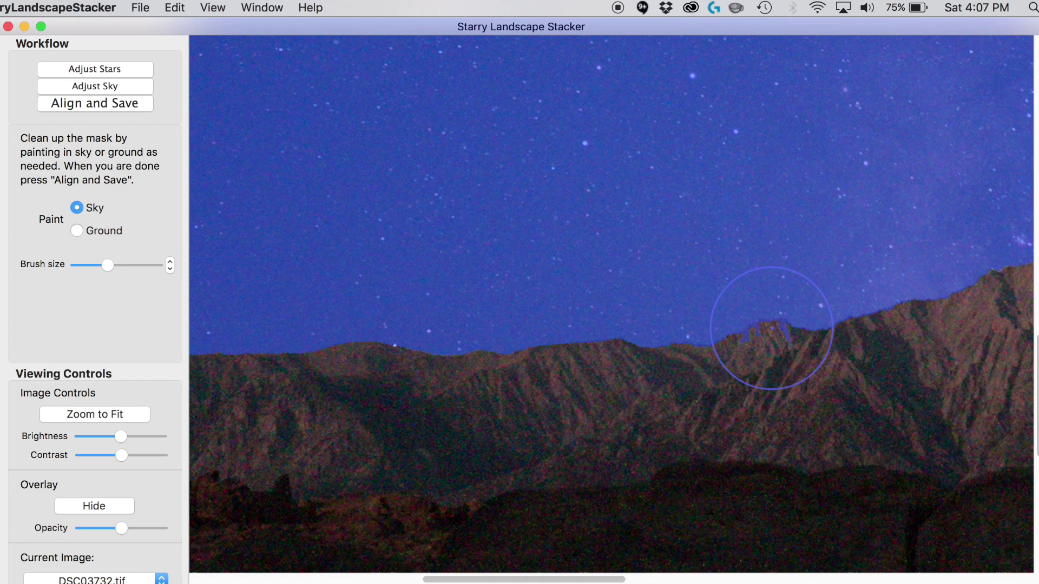
key(bracketleft)
key(bracketleft)
key(bracketleft)
key(bracketleft)
key(bracketleft)
key(bracketleft)
key(bracketleft)
key(bracketleft)
key(bracketleft)
key(bracketleft)
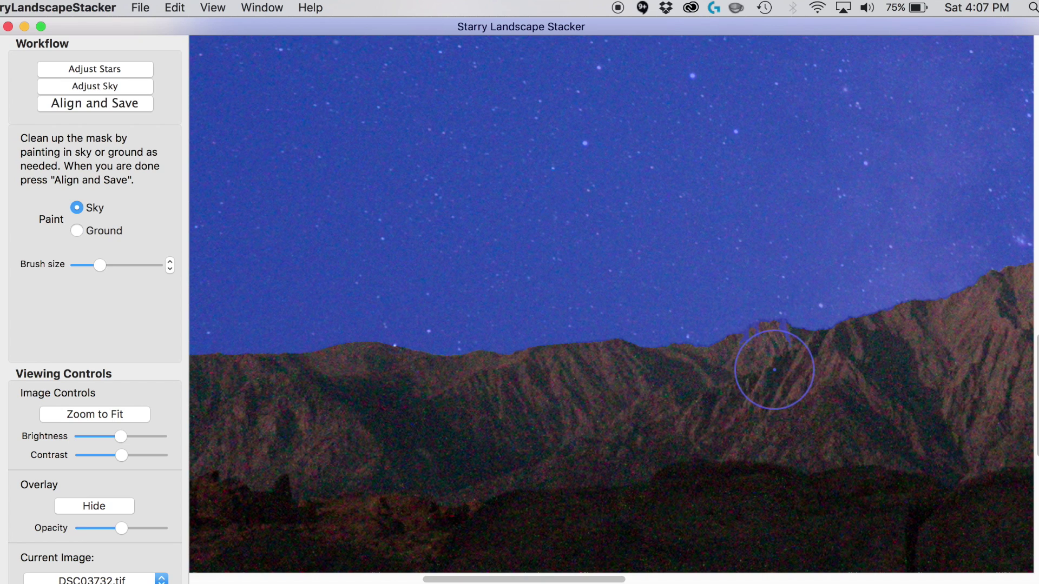
key(bracketleft)
key(bracketleft)
key(bracketleft)
key(bracketleft)
key(bracketleft)
key(bracketleft)
key(bracketleft)
key(bracketleft)
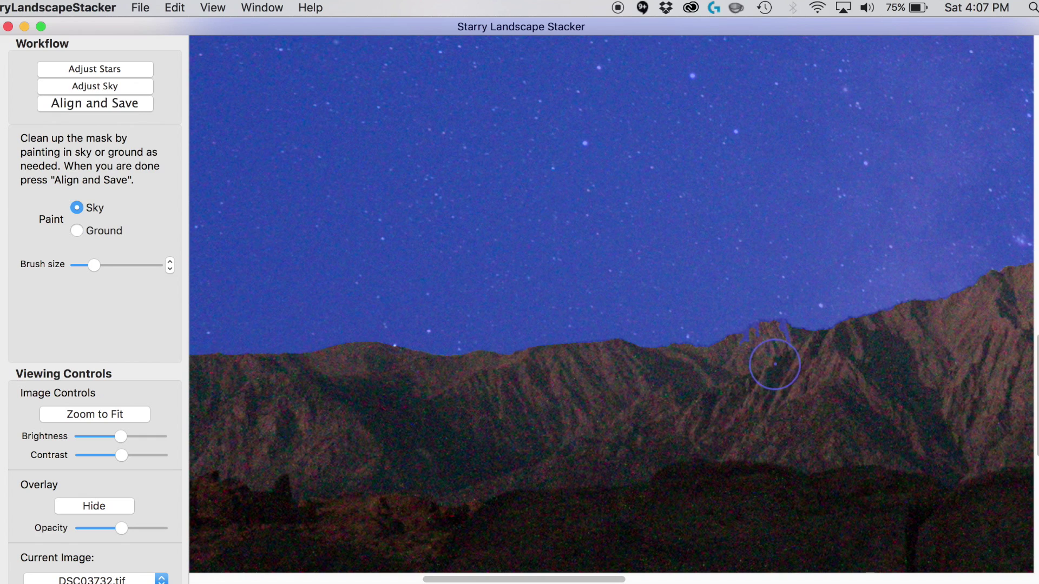
click(784, 355)
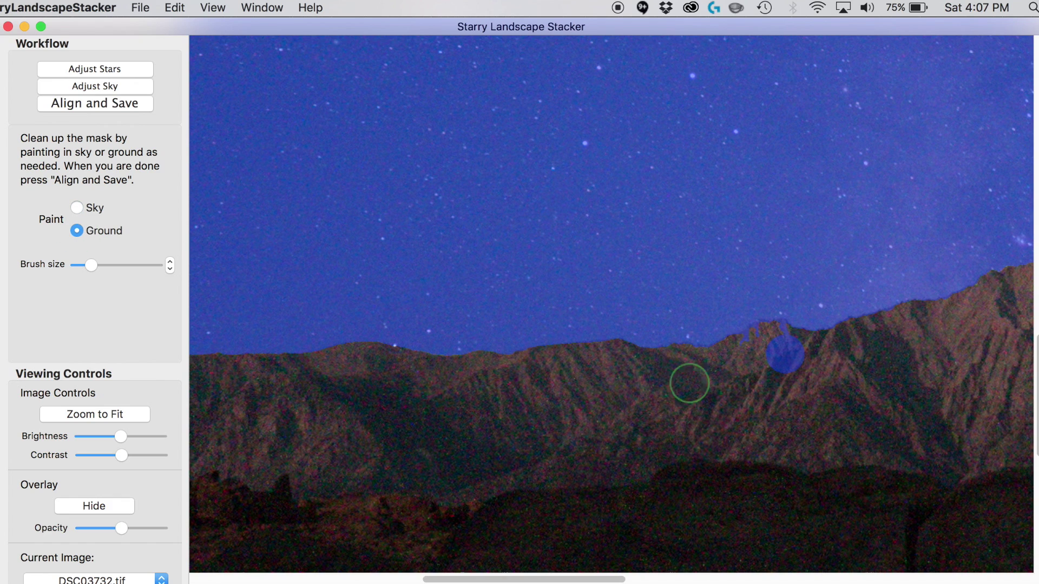
mouse_move(768, 370)
mouse_down()
mouse_move(804, 355)
mouse_move(779, 339)
mouse_move(759, 343)
mouse_move(755, 356)
mouse_move(785, 343)
mouse_move(784, 353)
mouse_move(810, 361)
mouse_up()
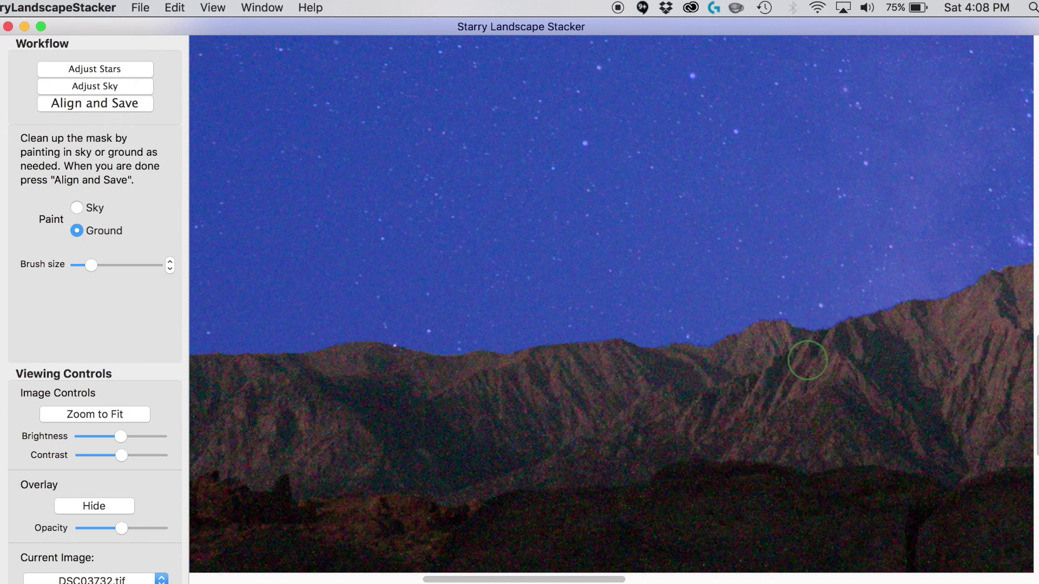
Check the rest of the ridge line and paint ground over the sky notches cut into the mountains at its right end.
key(space)
mouse_move(889, 424)
mouse_down()
mouse_move(502, 429)
mouse_move(390, 475)
mouse_up()
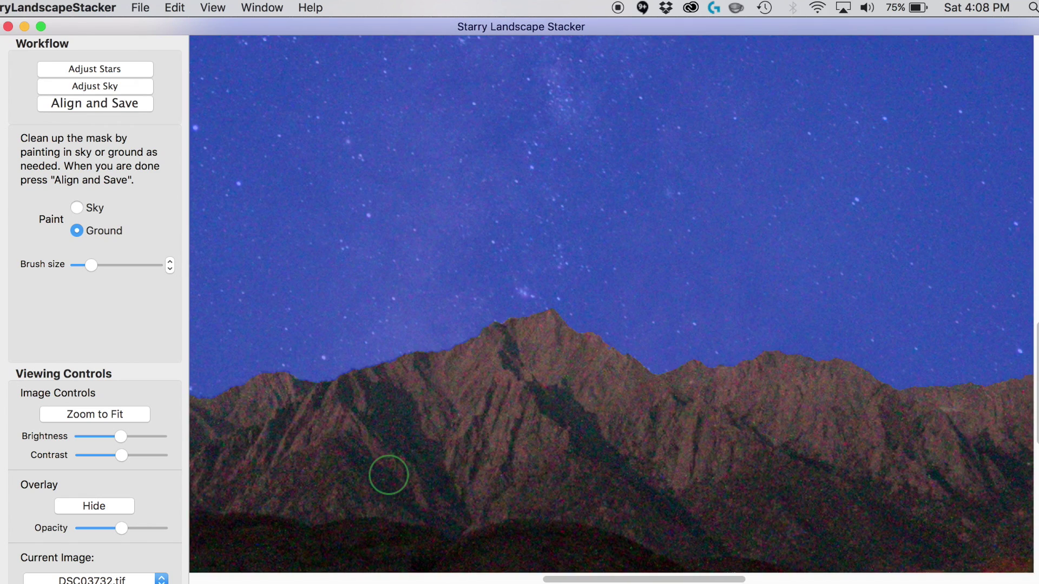
drag(821, 510, 821, 511)
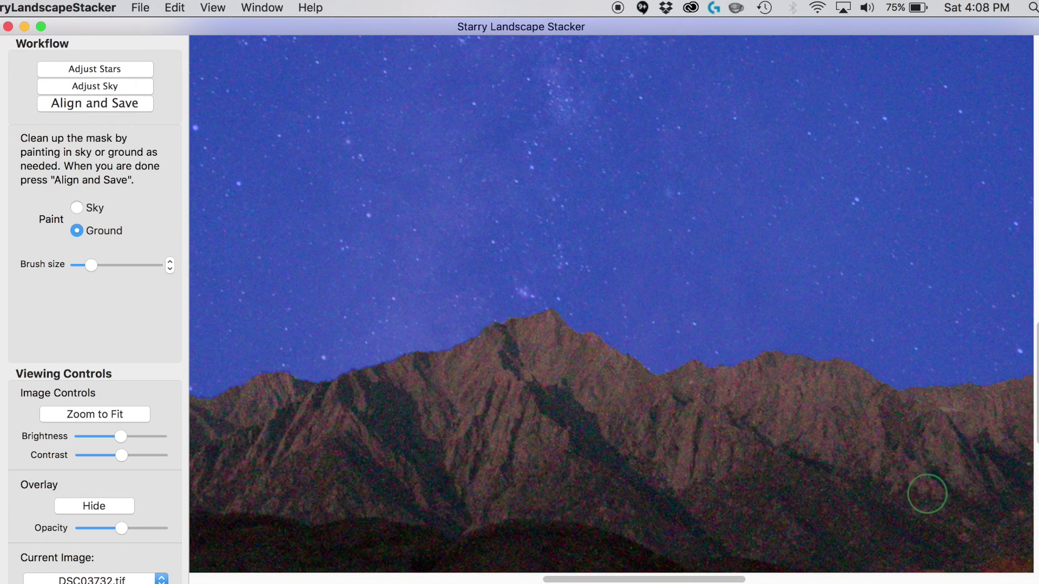
key(space)
drag(925, 491, 438, 425)
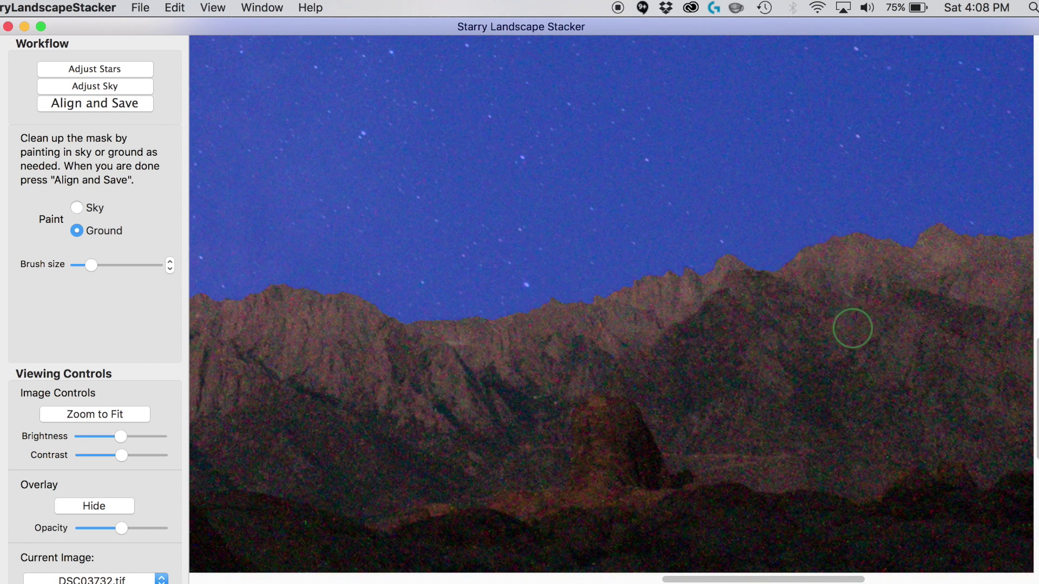
key(space)
mouse_move(860, 339)
mouse_down()
mouse_move(667, 357)
mouse_move(512, 391)
mouse_up()
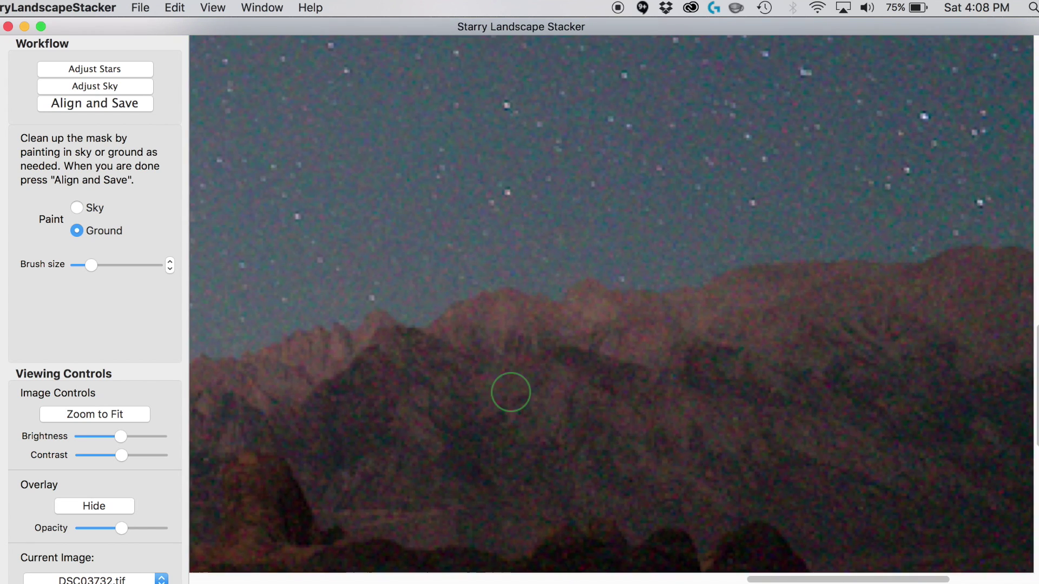
key(space)
drag(844, 390, 523, 433)
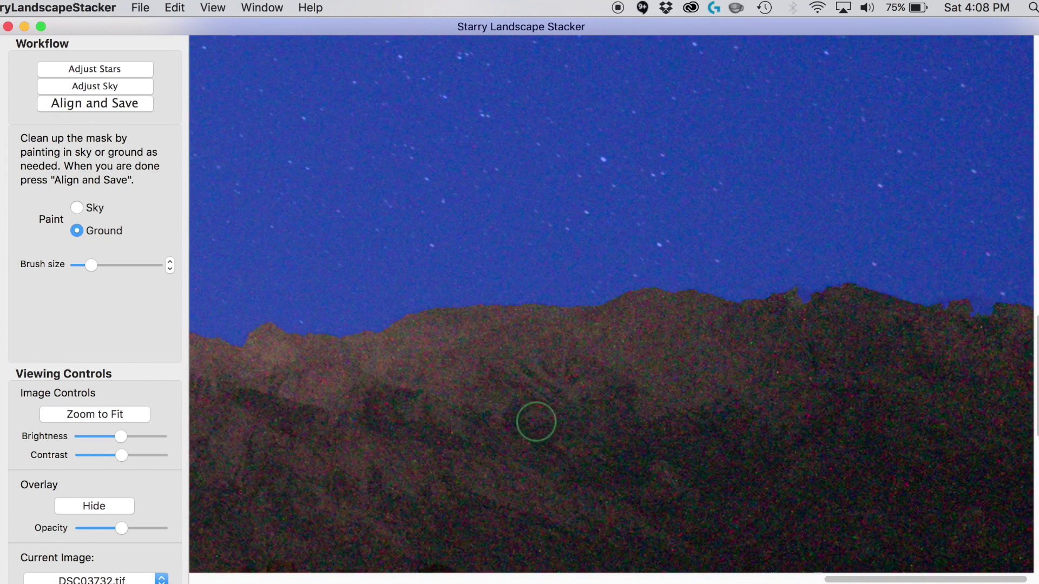
key(space)
drag(927, 434, 751, 445)
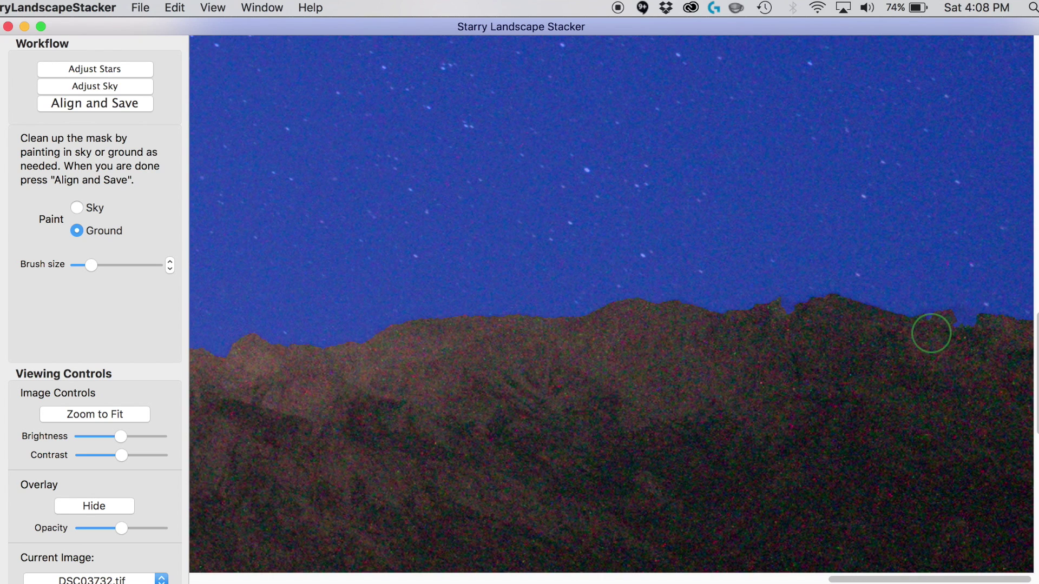
mouse_move(932, 332)
mouse_down()
mouse_move(958, 325)
mouse_move(984, 342)
mouse_up()
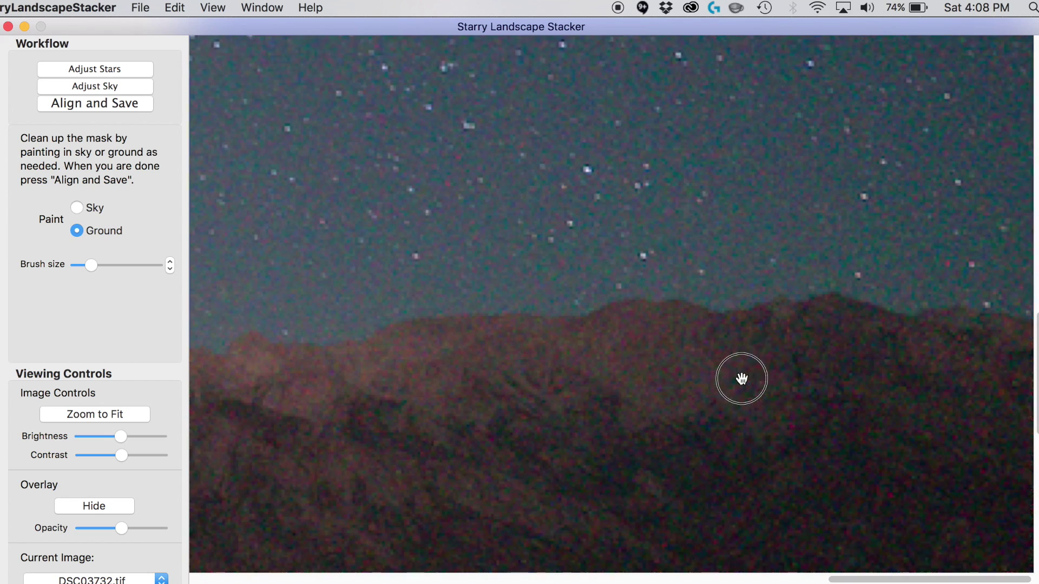
drag(739, 378, 791, 348)
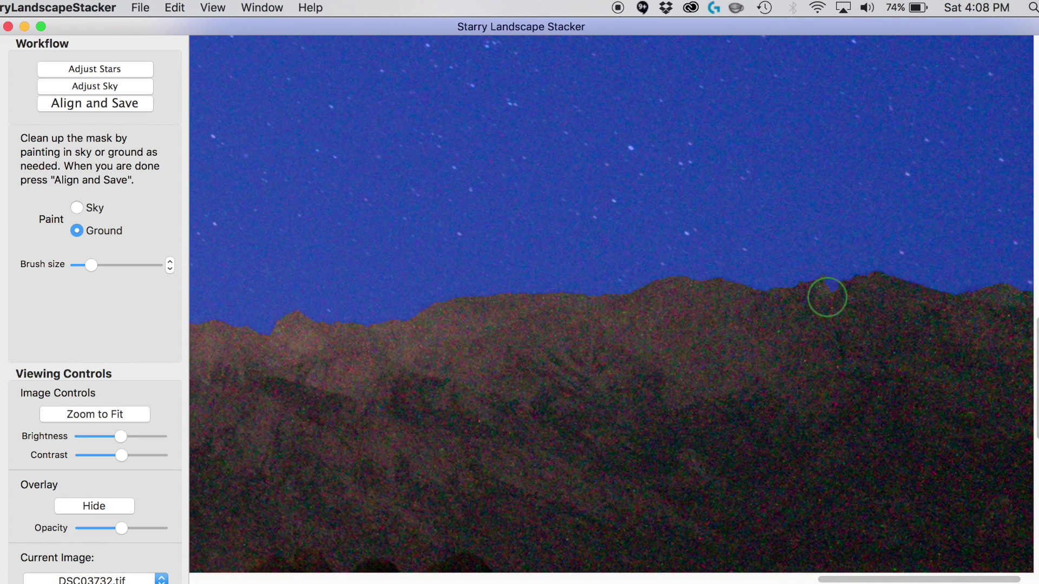
drag(827, 296, 827, 299)
drag(928, 371, 825, 393)
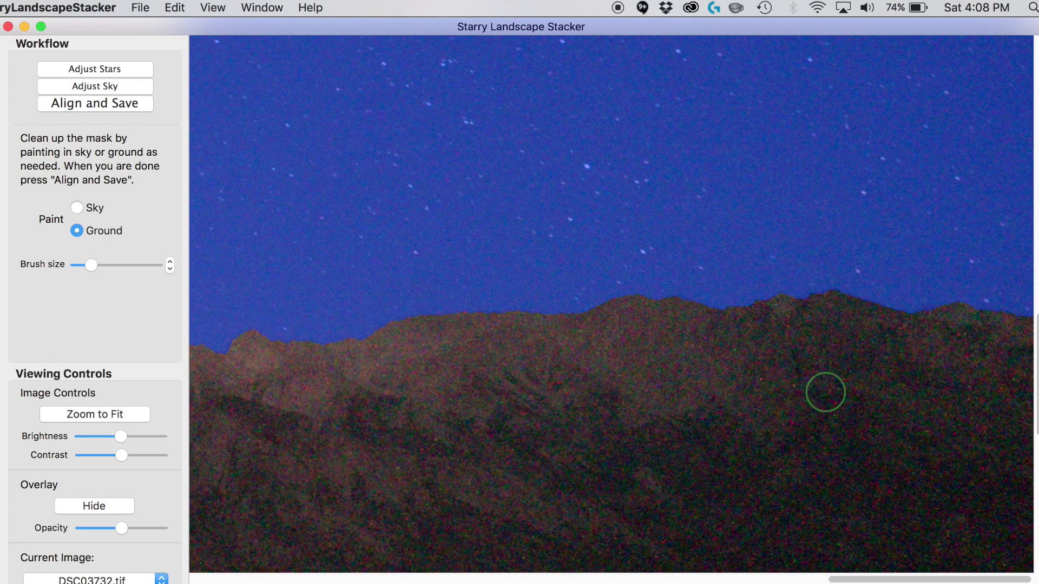
Align and stack the exposures, then save the result as SLS-DEMO-composite.tif in the Starry Landscape Stacker Demo folder.
click(104, 414)
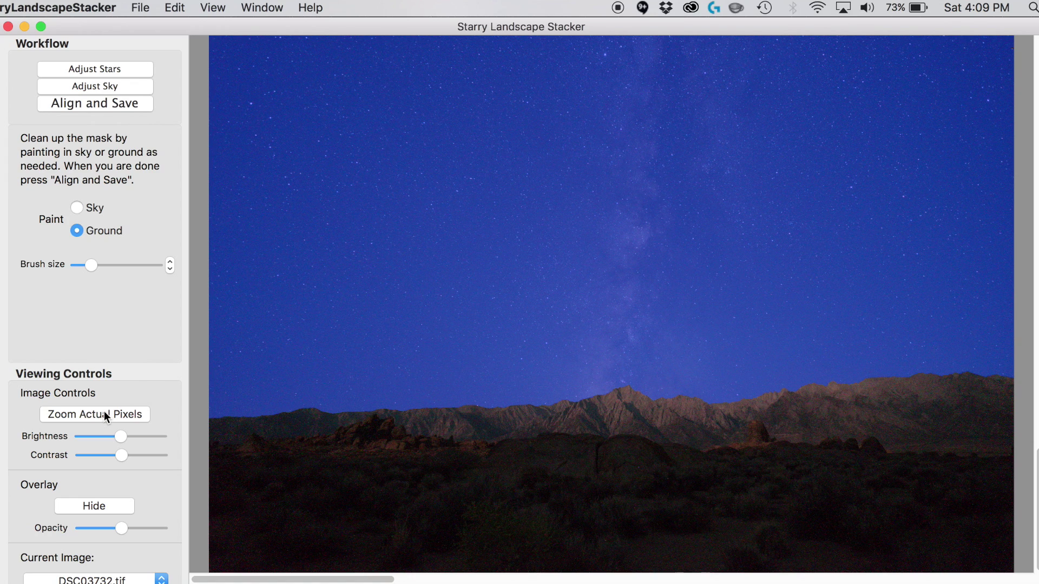
click(104, 104)
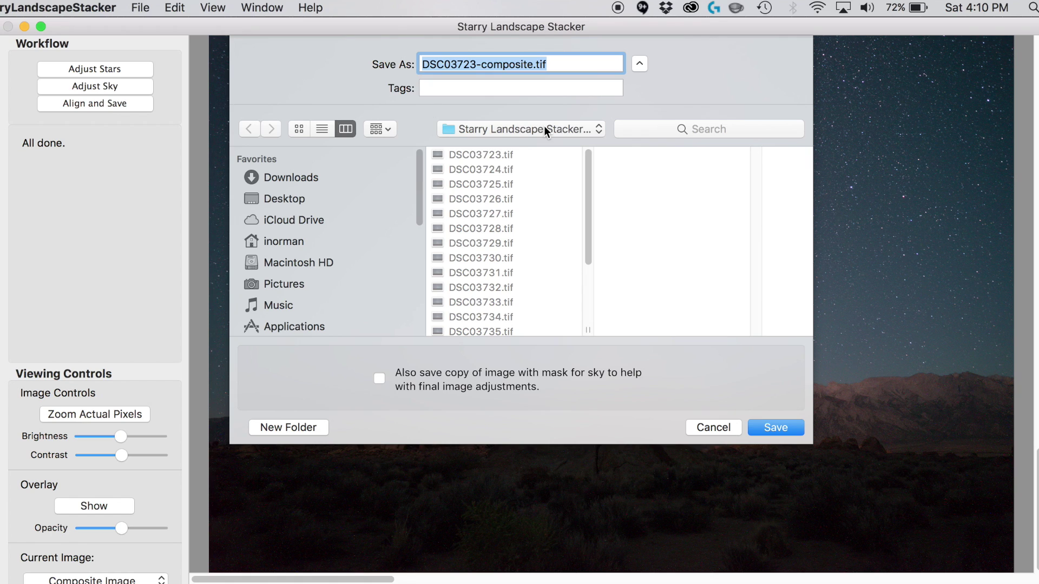
click(476, 64)
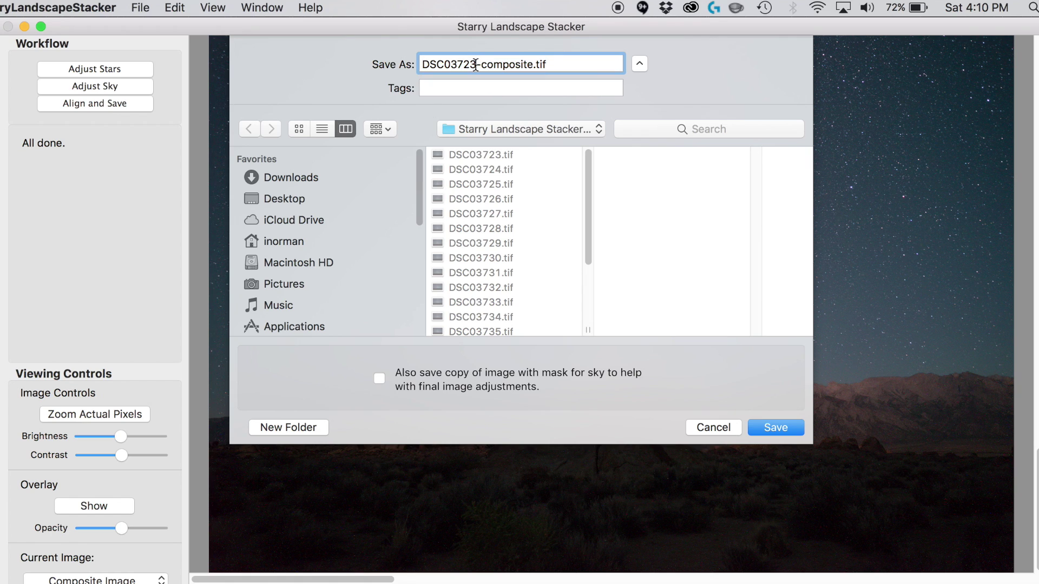
drag(475, 64, 360, 48)
text(SLS)
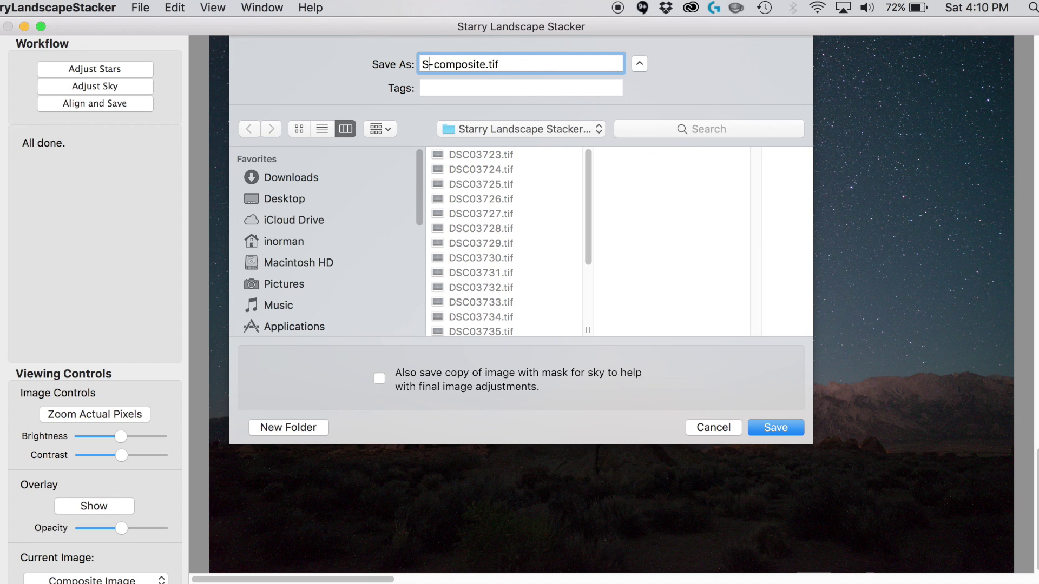
text(-DEMO)
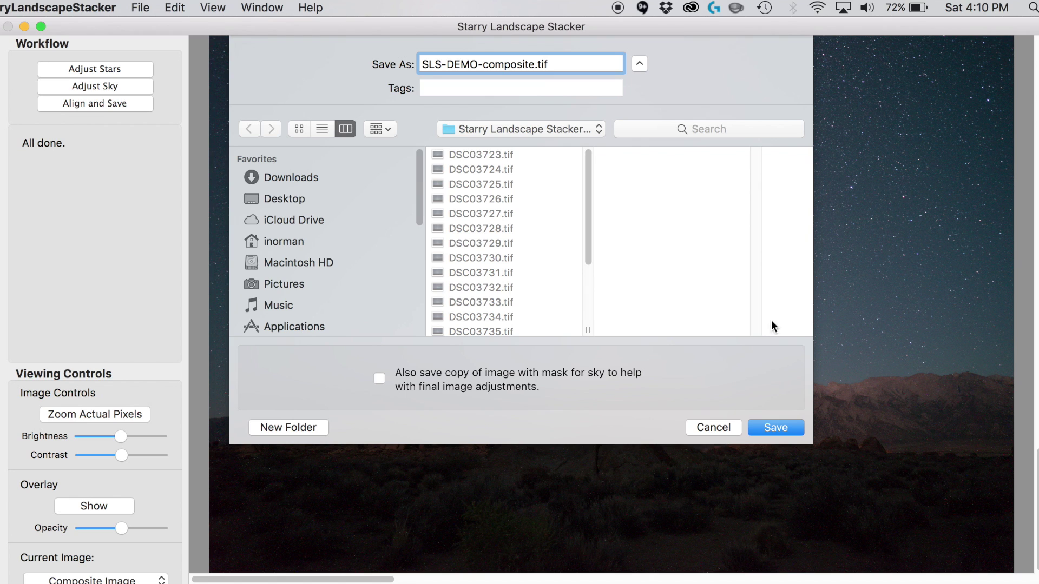
click(777, 427)
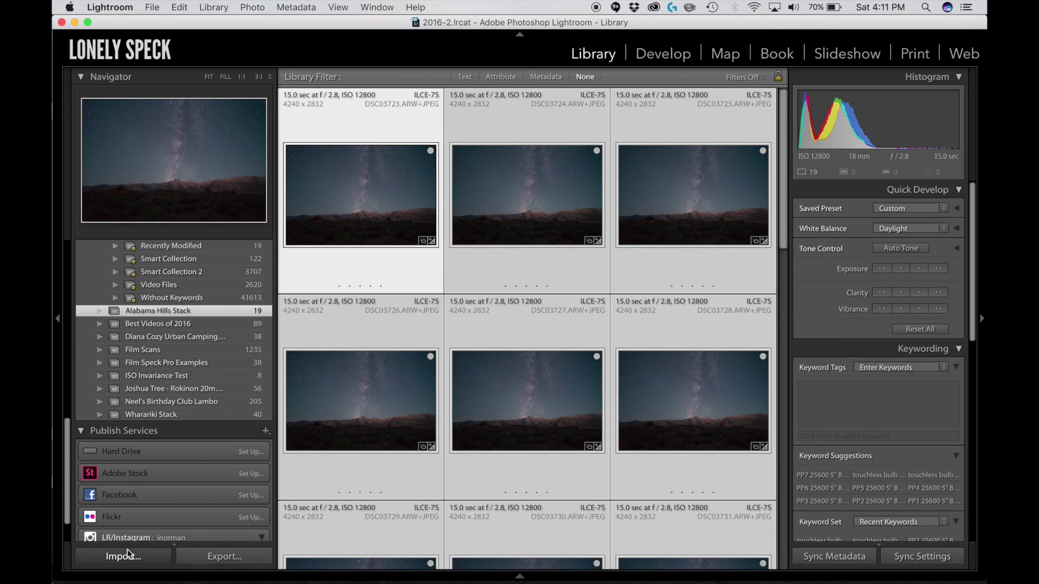
Import only SLS-DEMO-composite.tif from the Starry Landscape Stacker Demo folder on the Desktop into the Lightroom catalog.
click(128, 553)
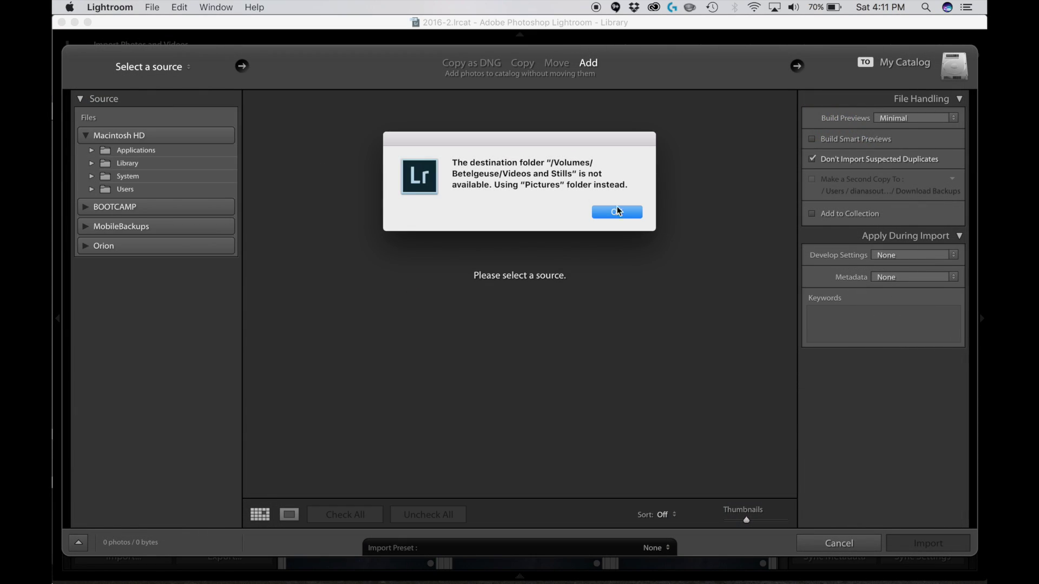
click(617, 212)
click(92, 189)
click(103, 202)
click(115, 241)
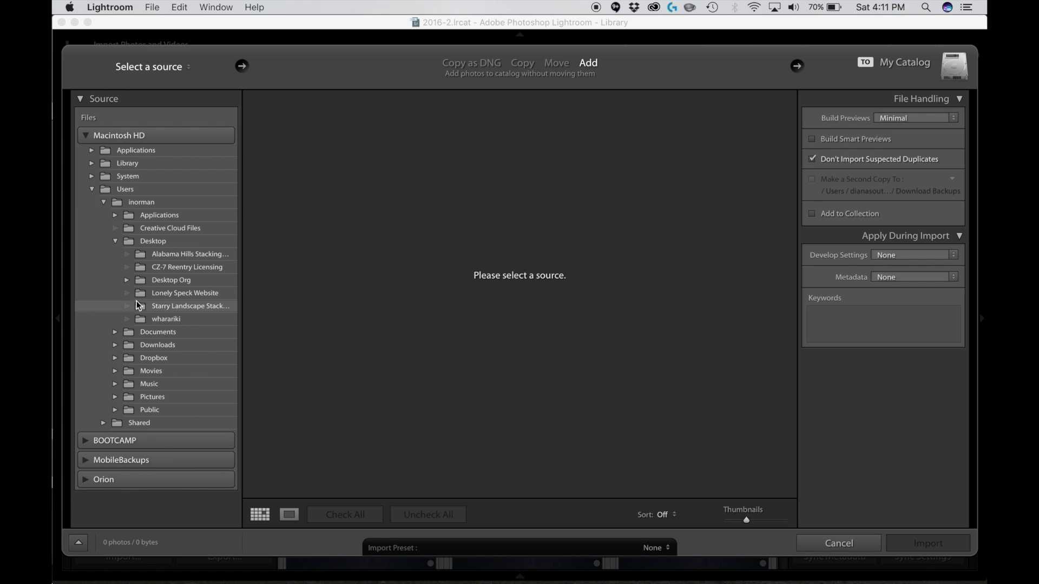
click(139, 305)
scroll(691, 392, down, 5)
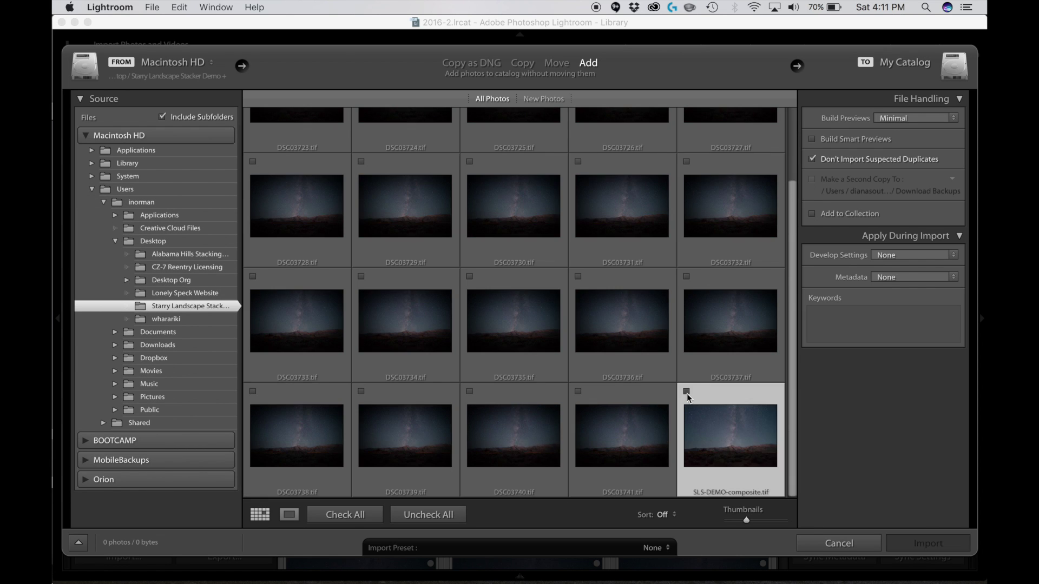
click(687, 391)
click(925, 544)
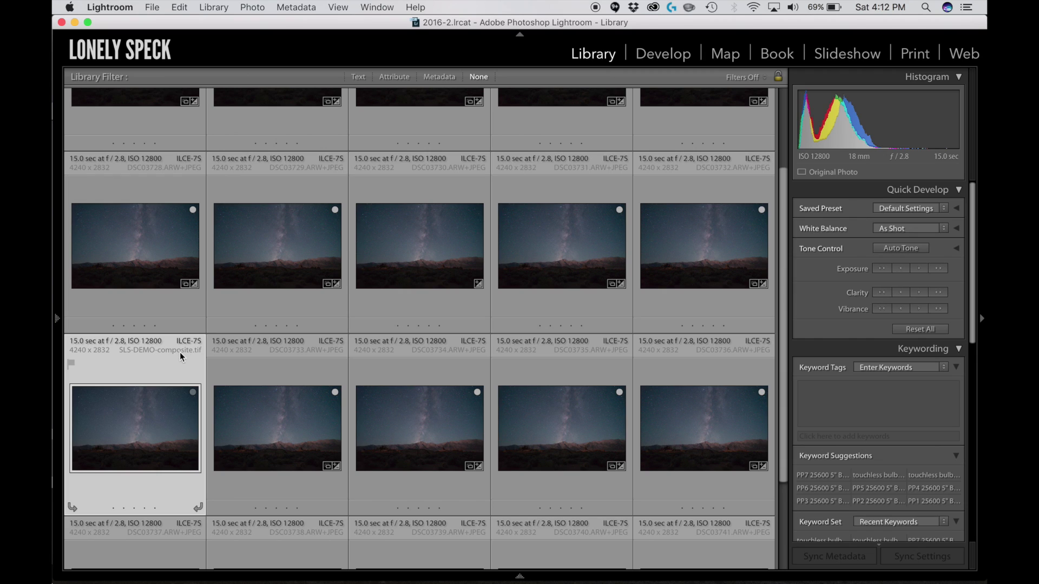
Show SLS-DEMO-composite.tif and the original DSC03732 exposure side by side in an enlarged Compare view.
super+click(701, 251)
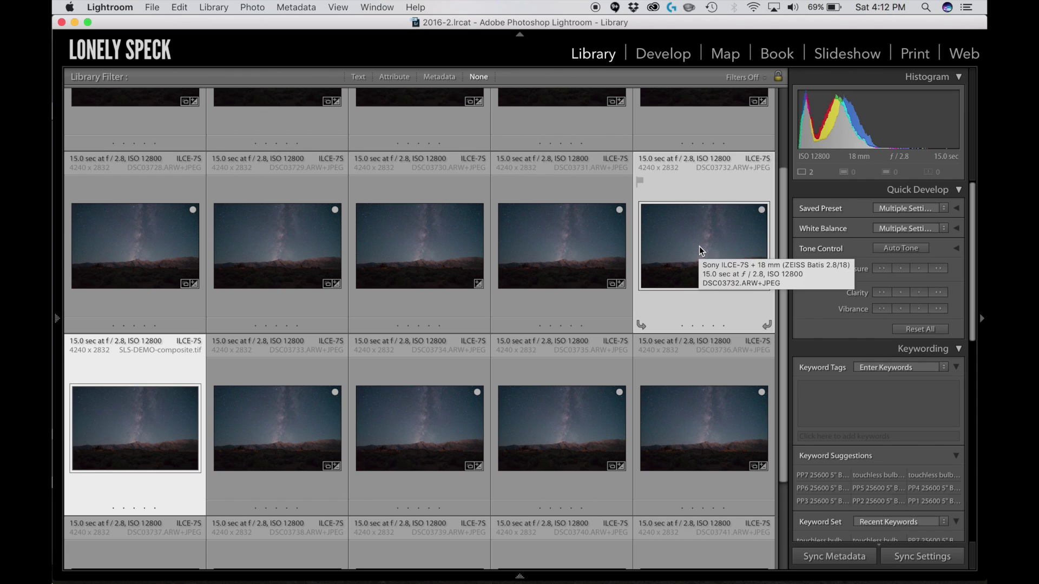
key(c)
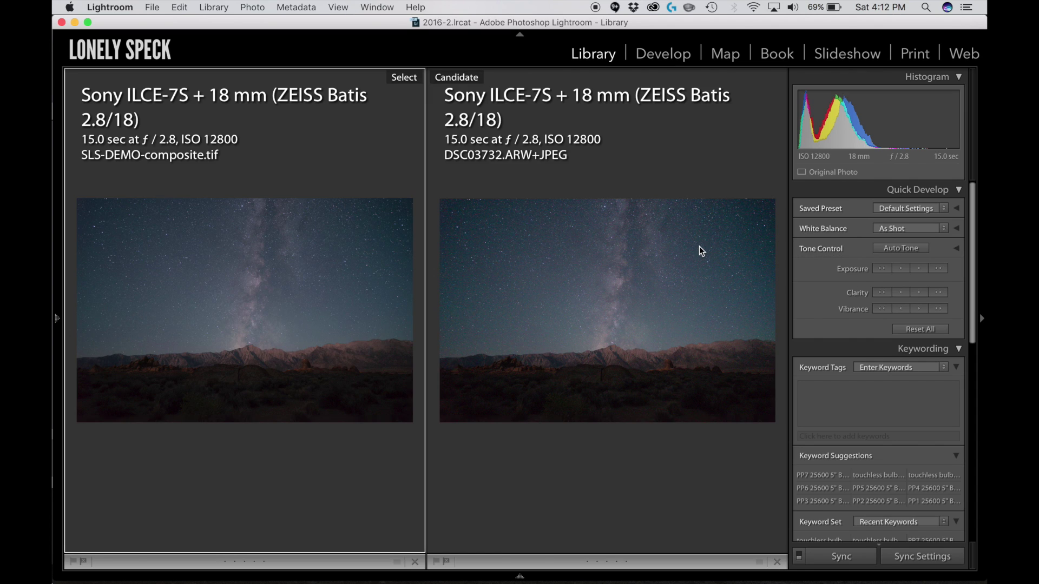
click(982, 323)
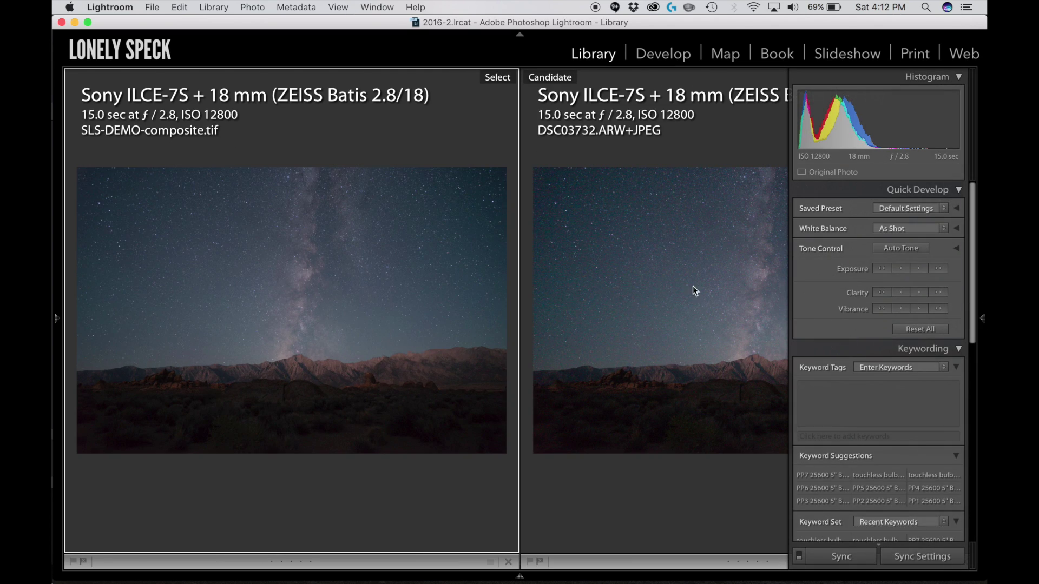
Examine several areas of the sky up close in both images to compare the noise of the stack with the single exposure.
click(752, 359)
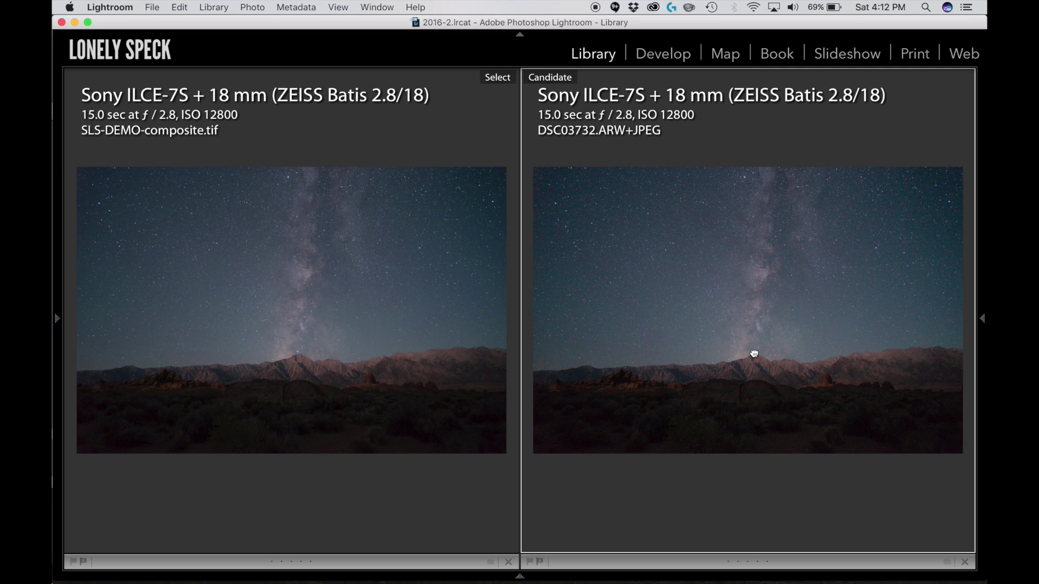
click(754, 354)
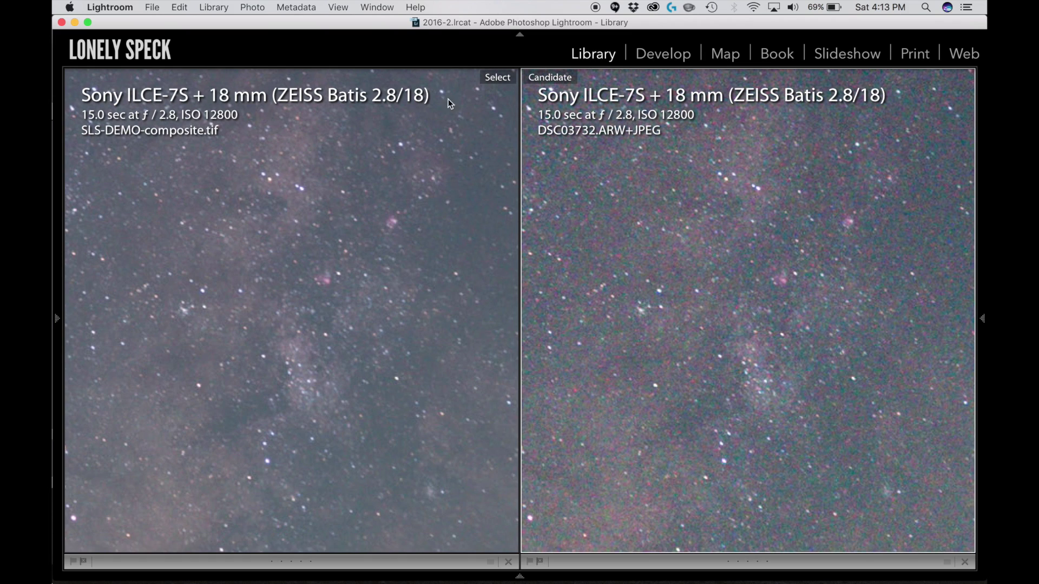
drag(263, 333, 376, 281)
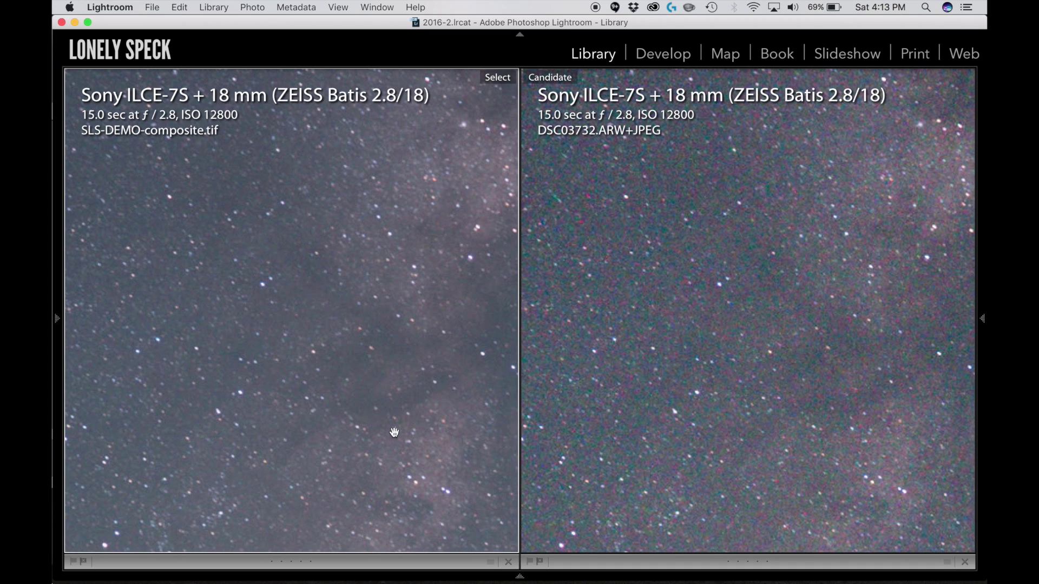
click(436, 318)
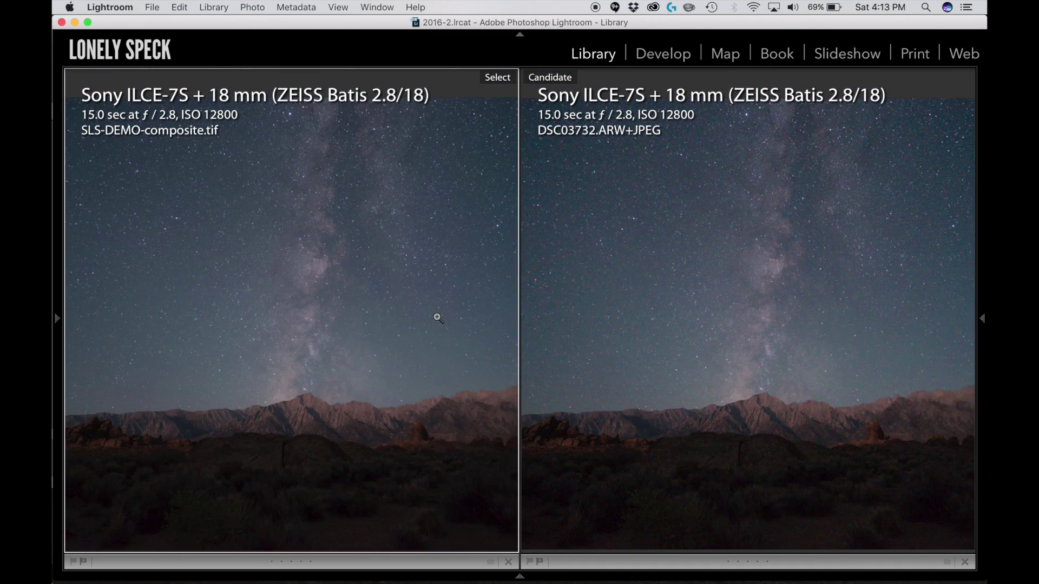
click(478, 270)
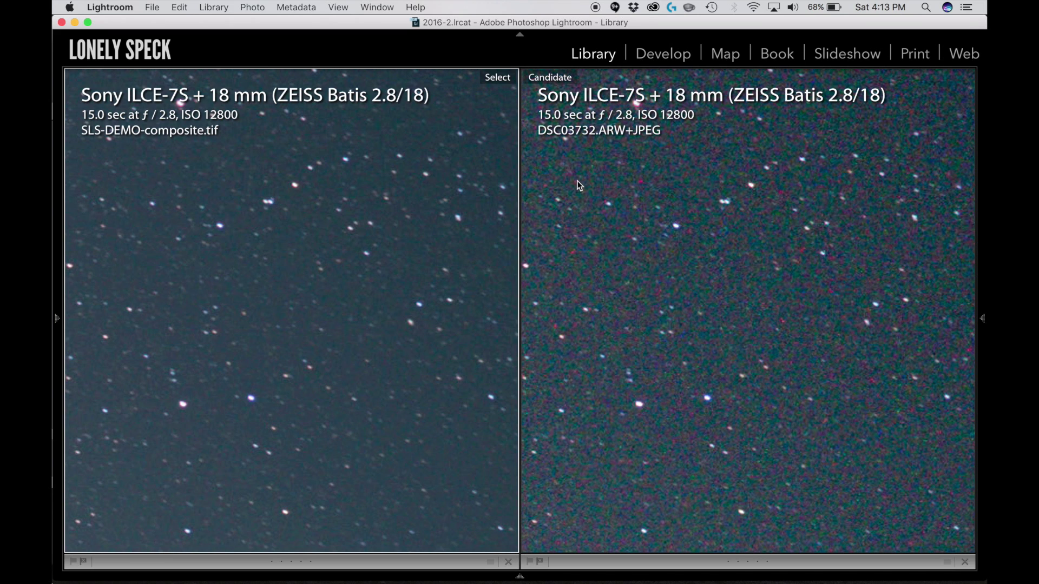
Compare the noise in the mountains and dark foreground of the composite and the single exposure up close.
click(346, 327)
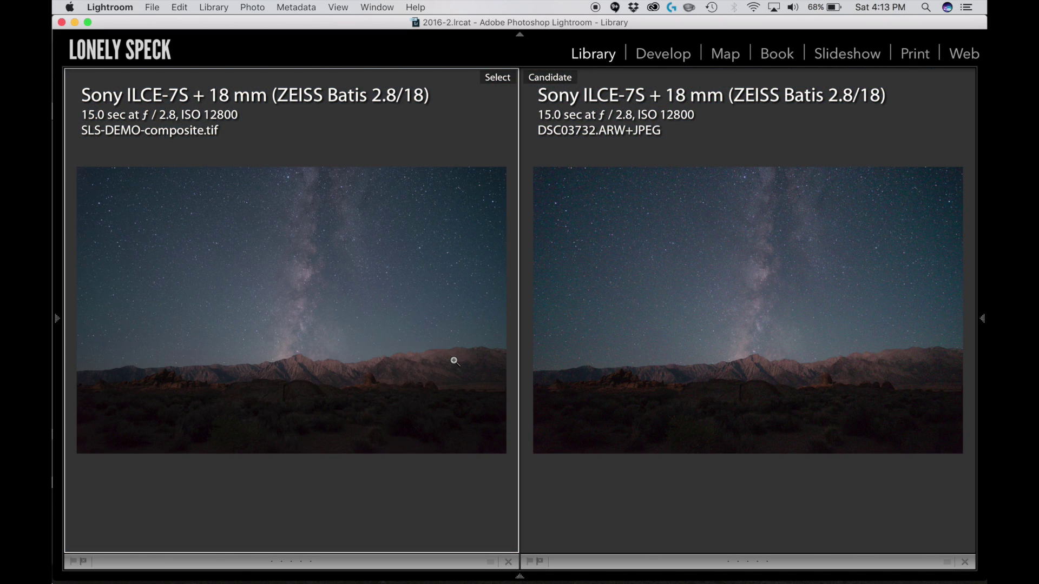
click(274, 381)
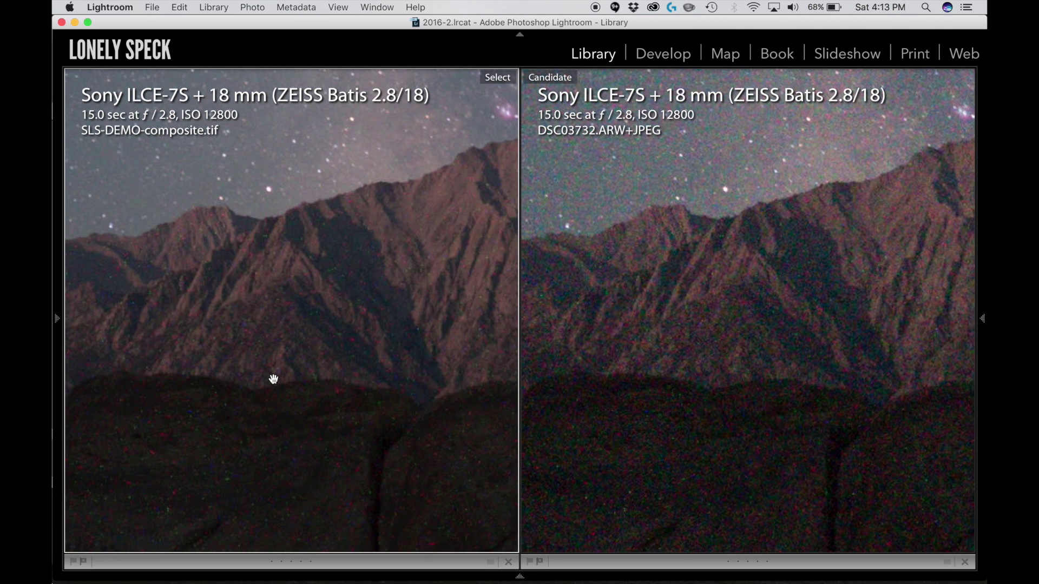
drag(290, 413, 683, 337)
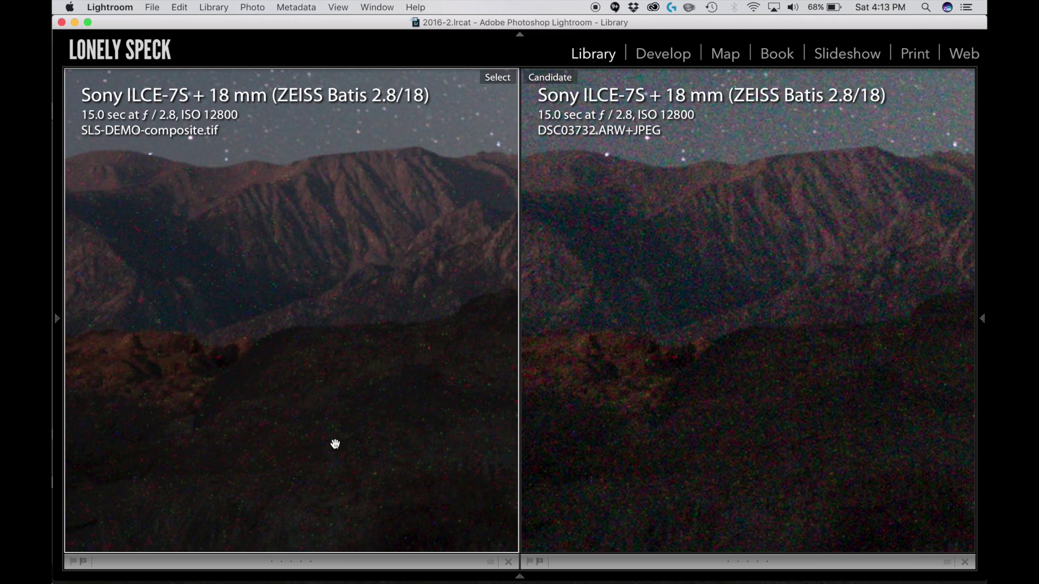
drag(392, 182, 307, 235)
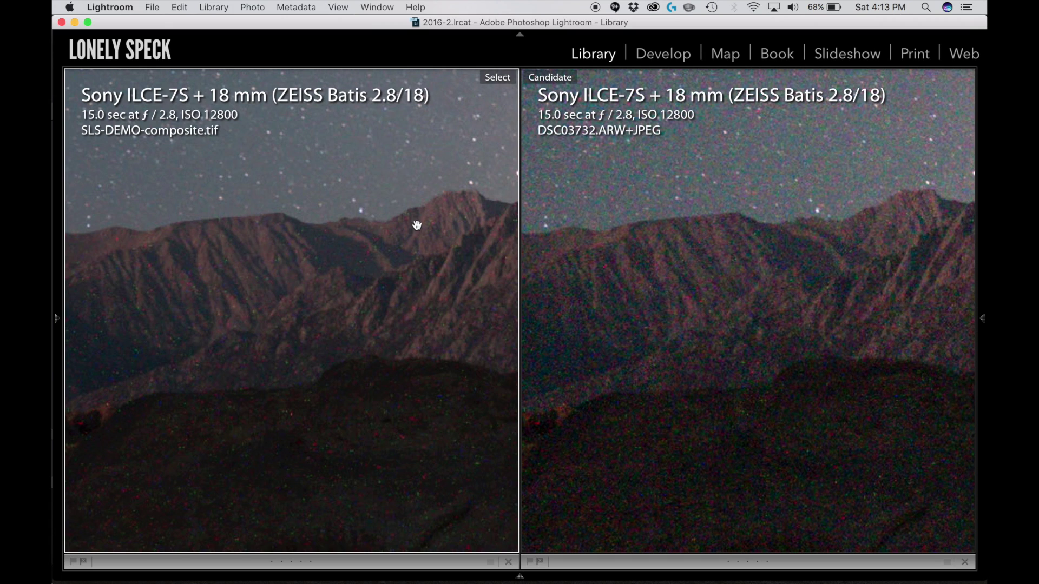
click(225, 287)
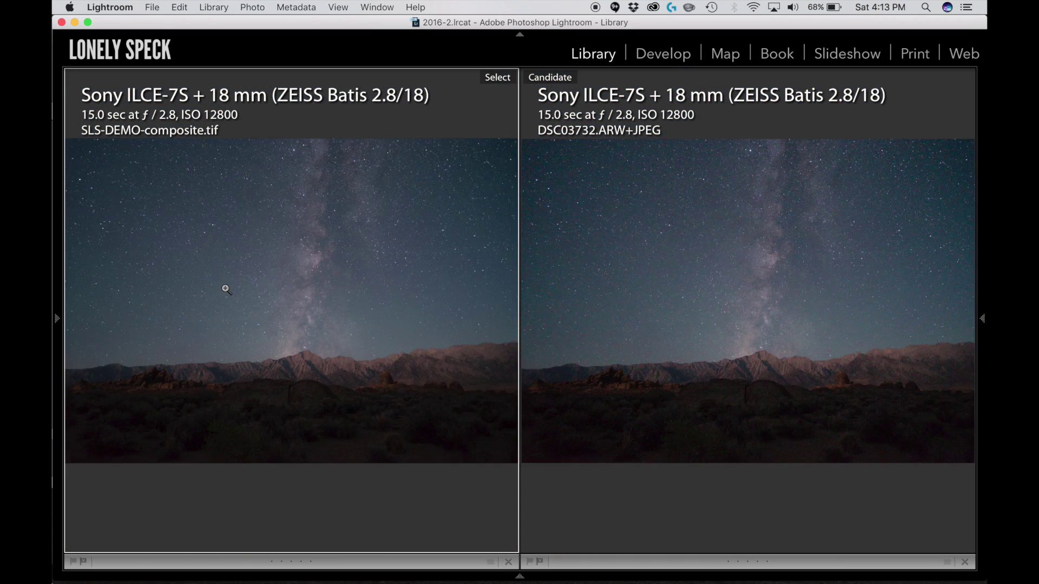
Open SLS-DEMO-composite.tif from the Library in Adobe Photoshop CC 2017, using the Edit Original option.
key(e)
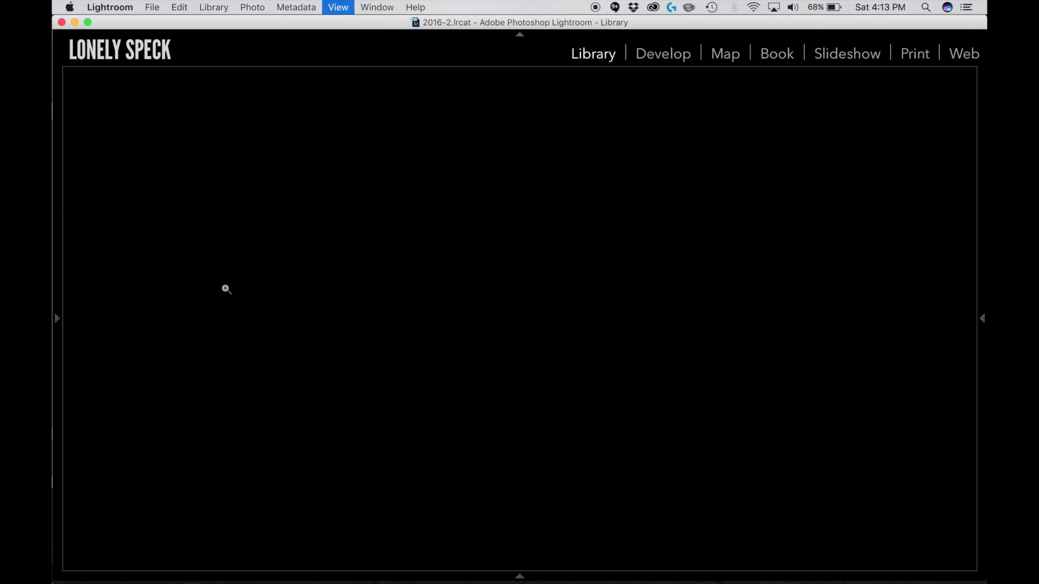
right_click(570, 435)
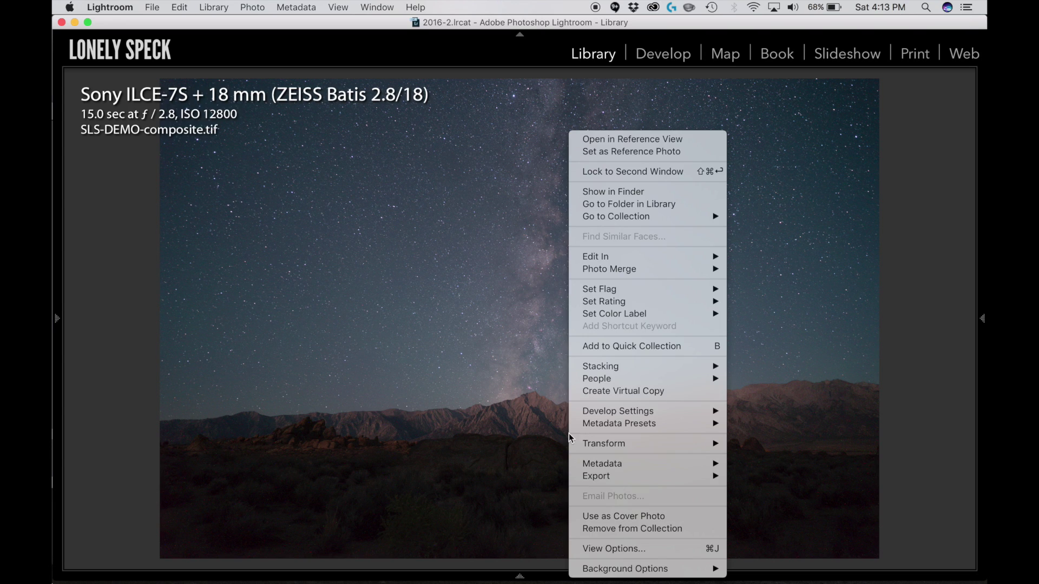
mouse_move(675, 256)
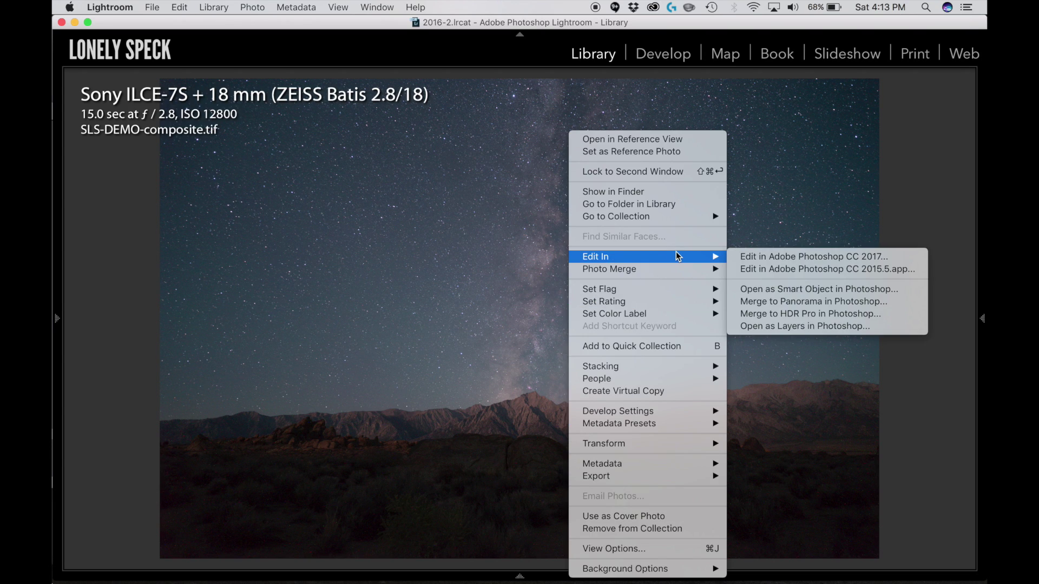
click(786, 261)
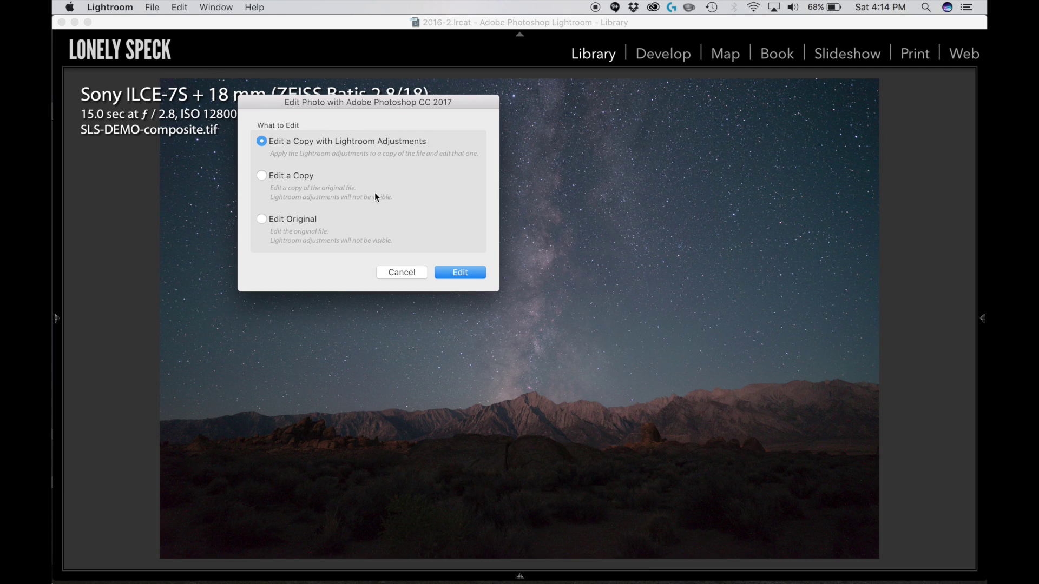
click(299, 221)
click(460, 272)
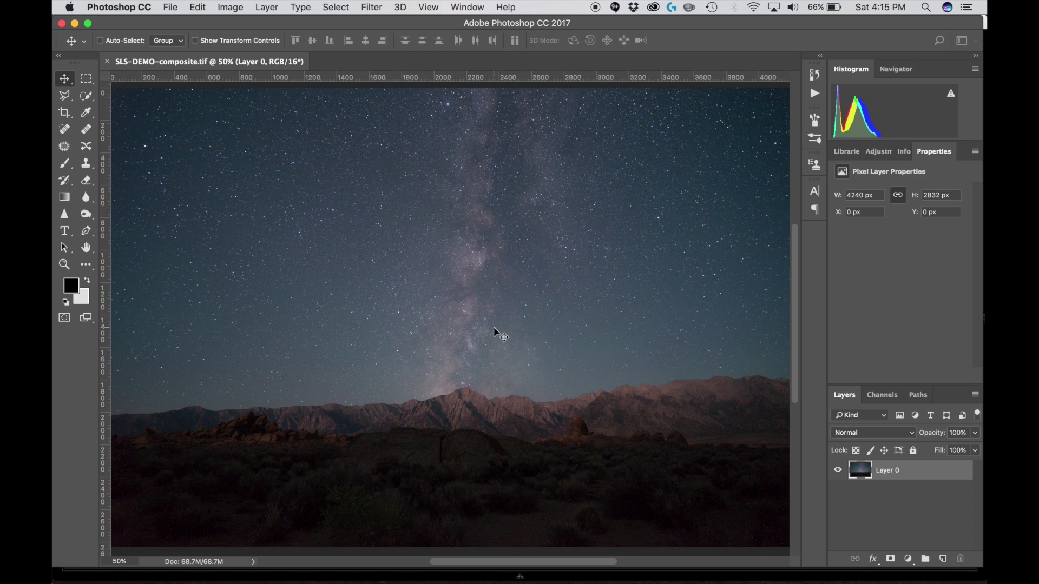
Examine the stars and the Milky Way core up close in the composite.
scroll(448, 285, up, 5)
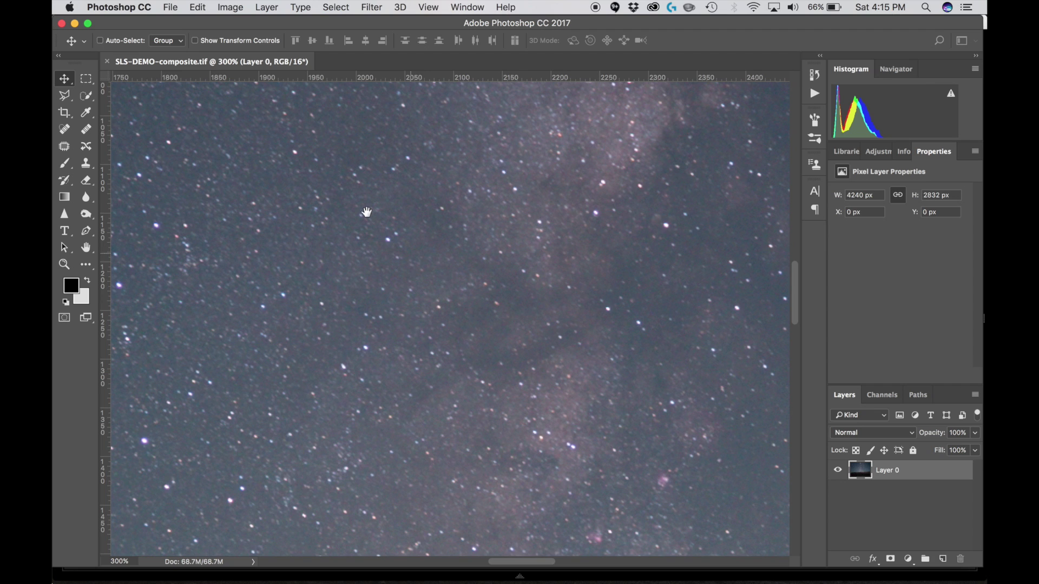
drag(367, 212, 348, 251)
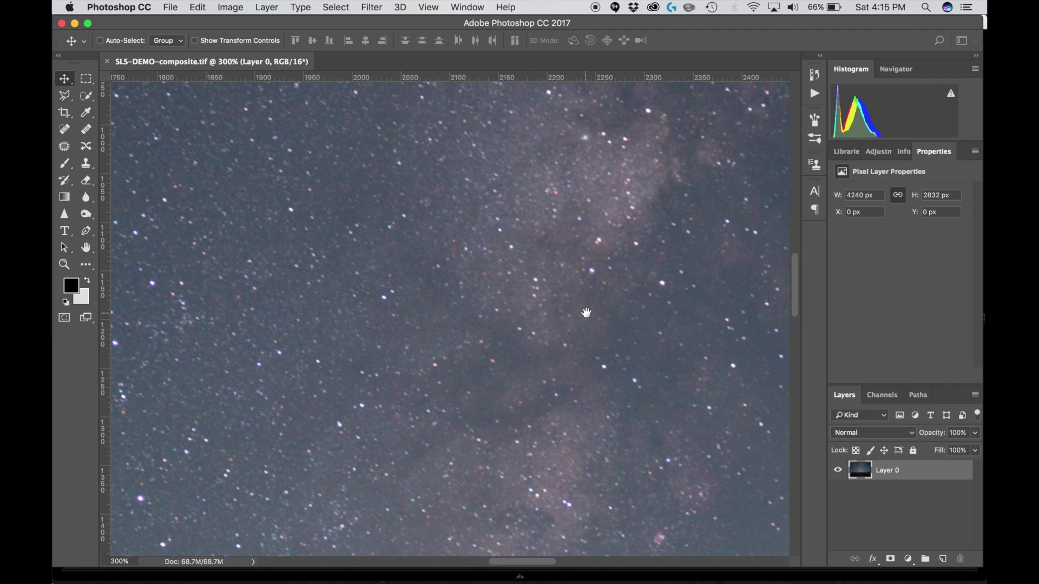
drag(700, 352, 364, 334)
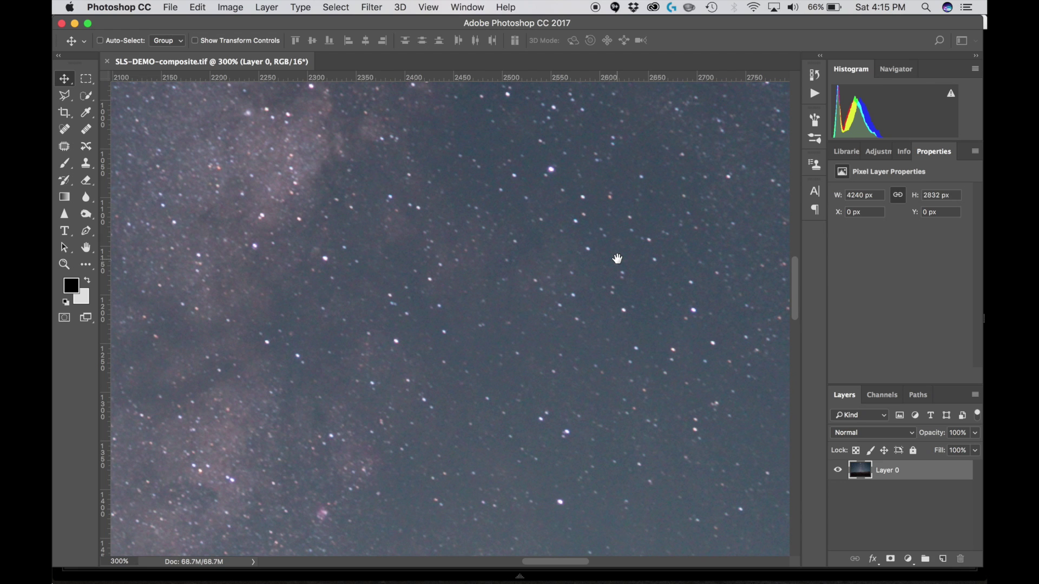
alt+super+click(558, 317)
alt+super+click(553, 319)
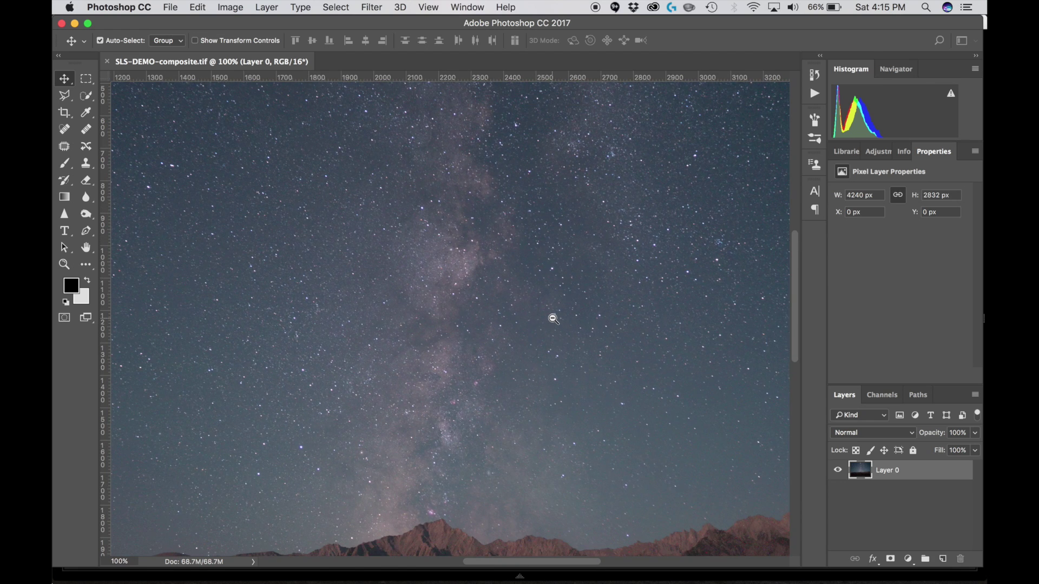
alt+click(553, 319)
Inspect the mountains, rocks and dark foreground at 300% for coloured hot-pixel noise.
drag(511, 302, 400, 328)
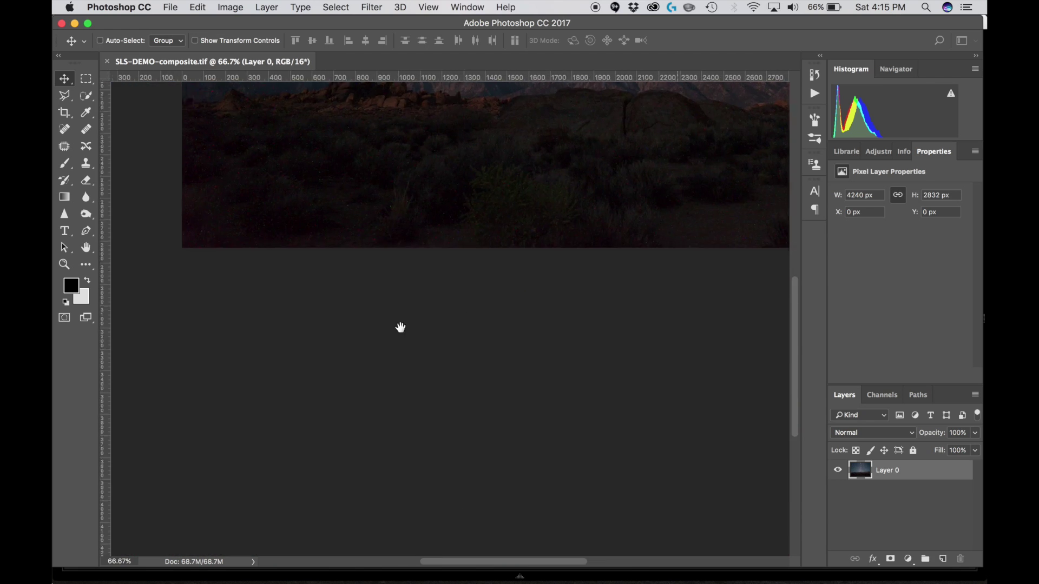
drag(394, 408, 394, 434)
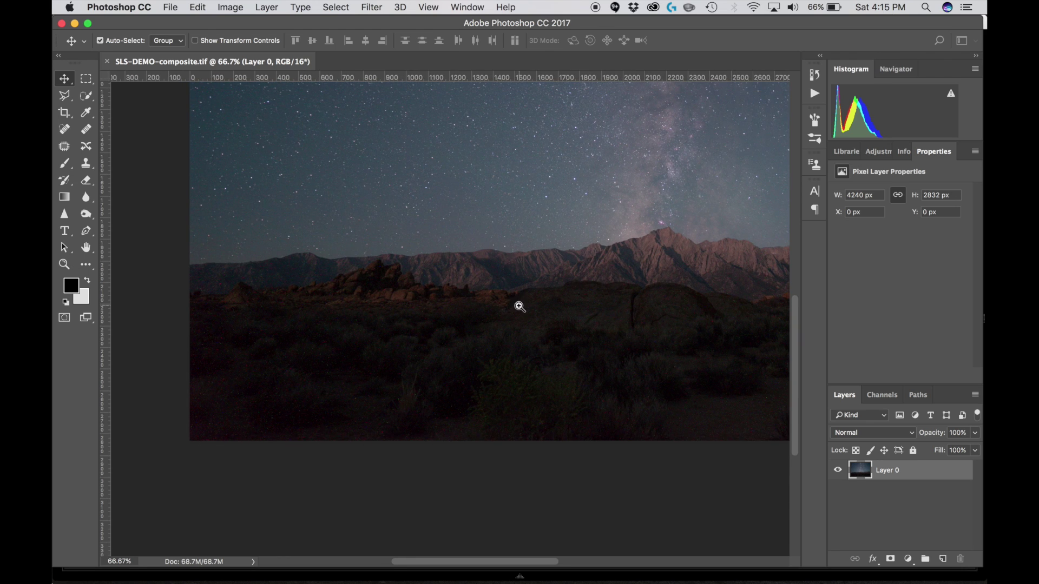
super+click(518, 306)
super+click(520, 307)
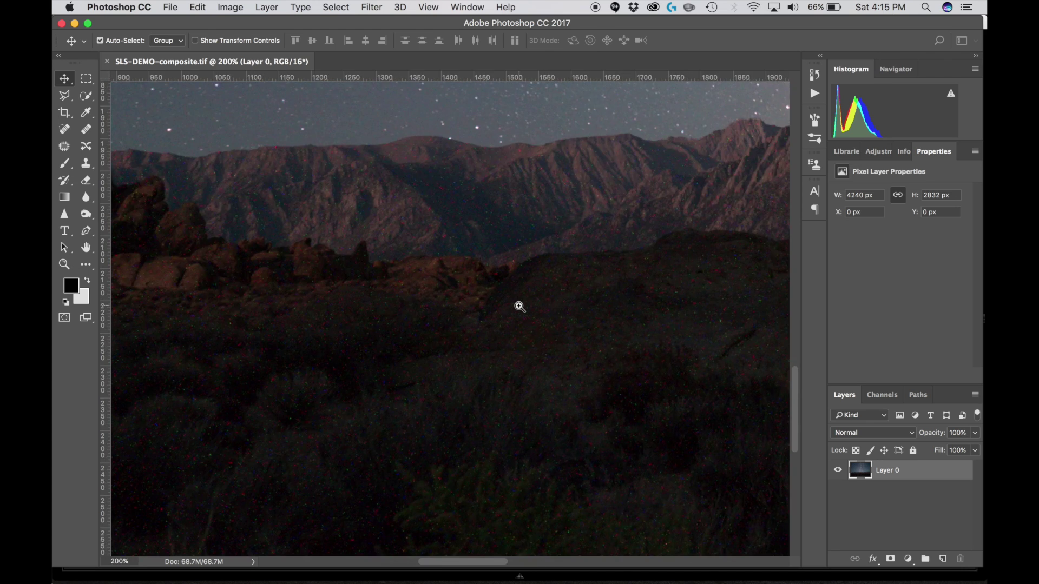
super+click(520, 307)
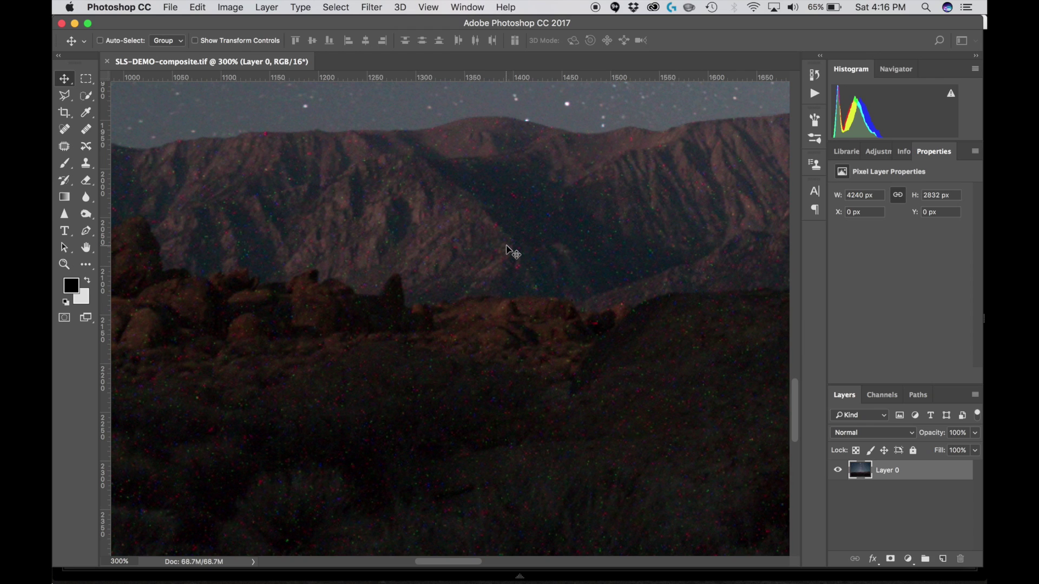
scroll(512, 252, right, 5)
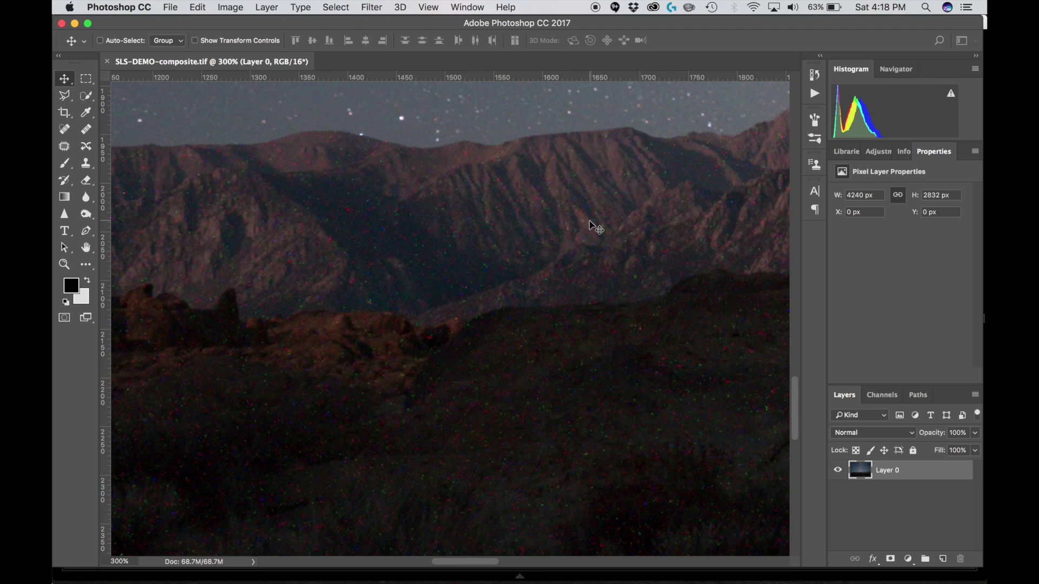
Select the whole landscape below the sky, including the mountains, with the Quick Selection tool at brush size 200.
key(super+minus)
key(super+minus)
key(super+minus)
key(super+minus)
key(super+minus)
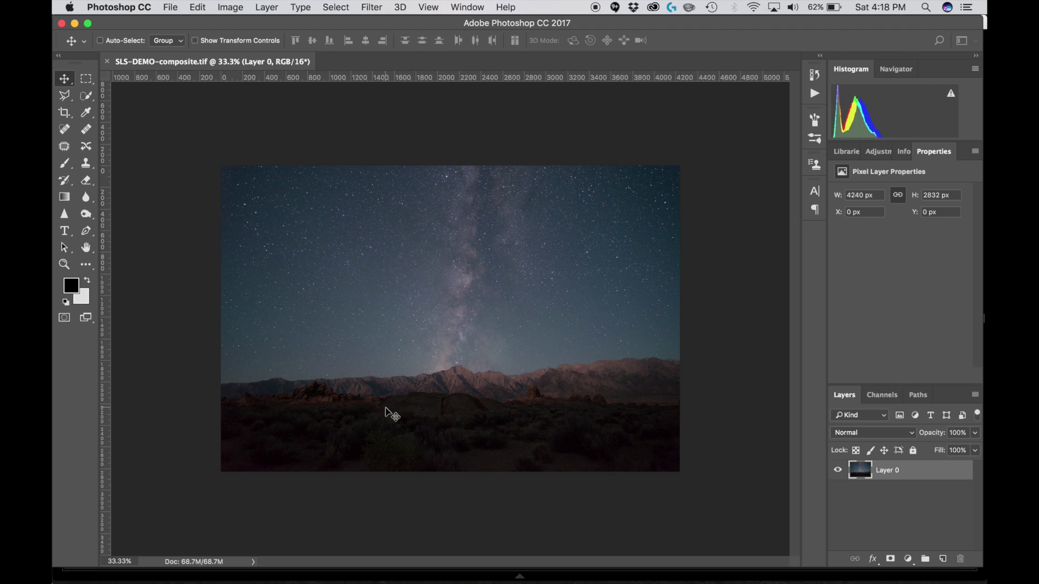
click(88, 95)
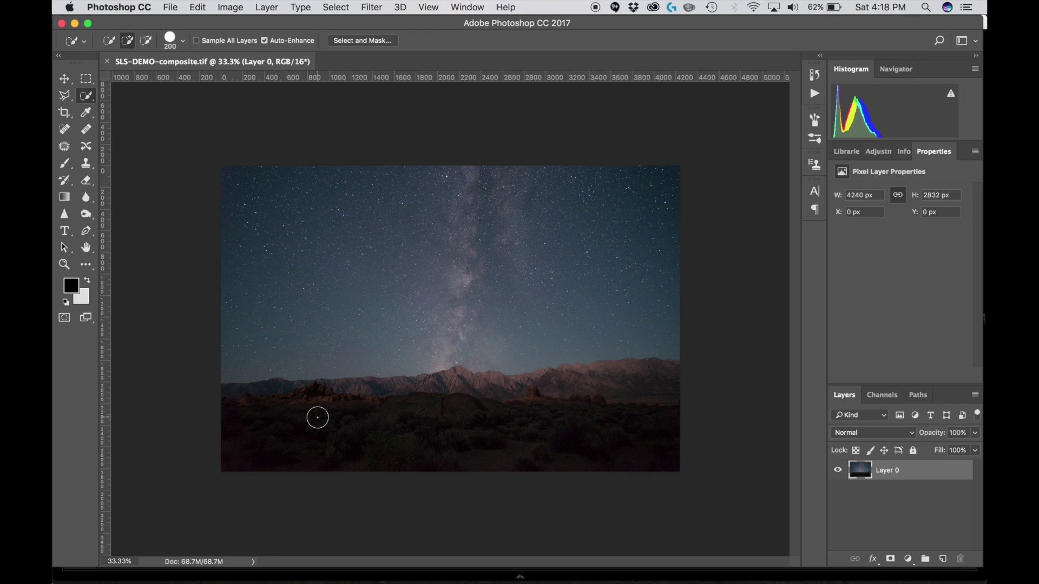
drag(494, 446, 348, 447)
mouse_move(397, 424)
mouse_down()
mouse_move(443, 421)
mouse_move(444, 400)
mouse_move(461, 400)
mouse_move(552, 427)
mouse_move(593, 421)
mouse_move(643, 433)
mouse_up()
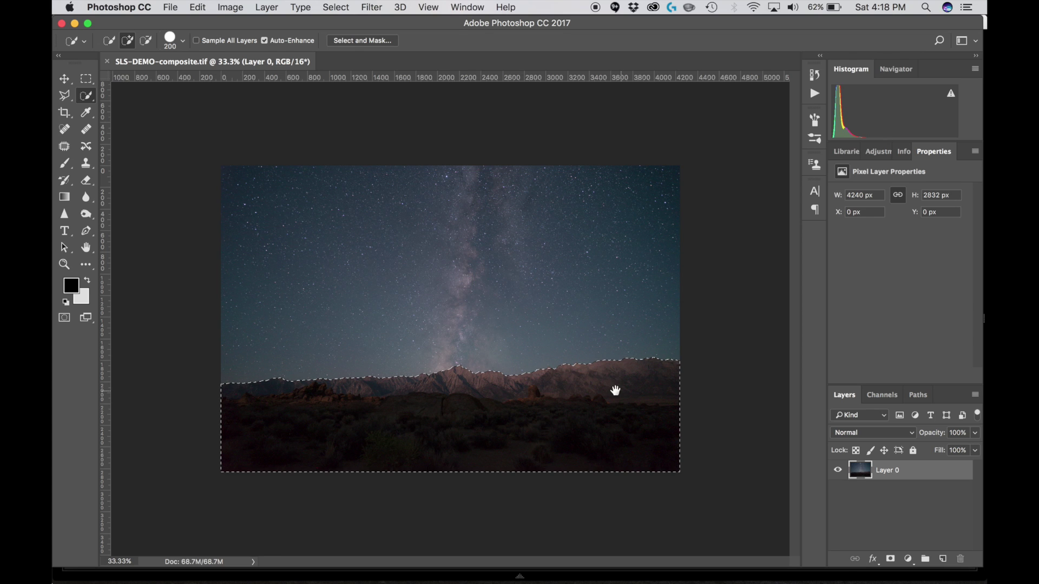
Reduce the Quick Selection brush to 35 and add the missed peaks along the right-hand mountain ridge to the selection.
super+click(574, 385)
super+click(575, 385)
super+click(574, 385)
super+click(574, 385)
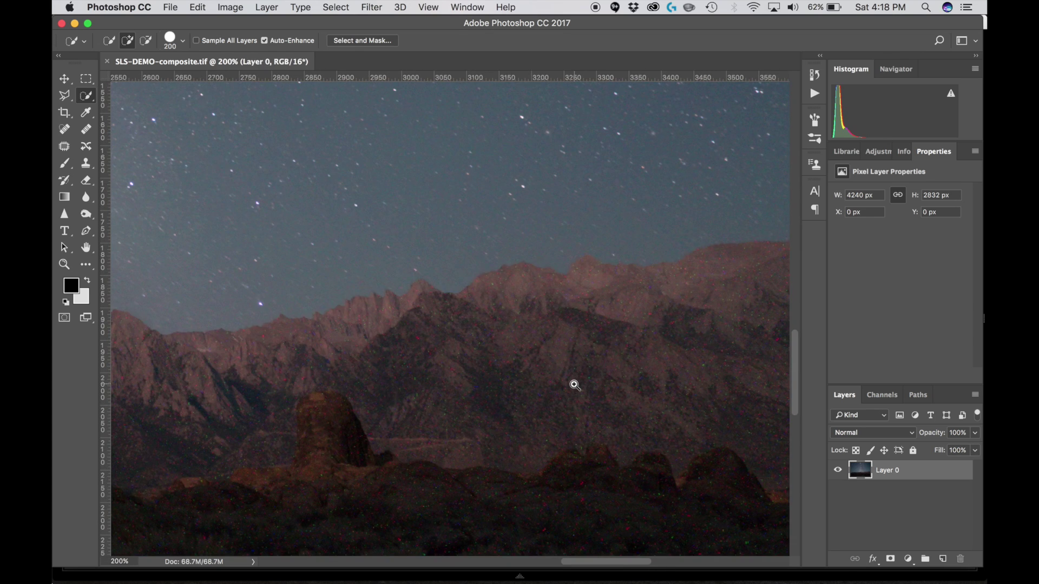
super+click(506, 359)
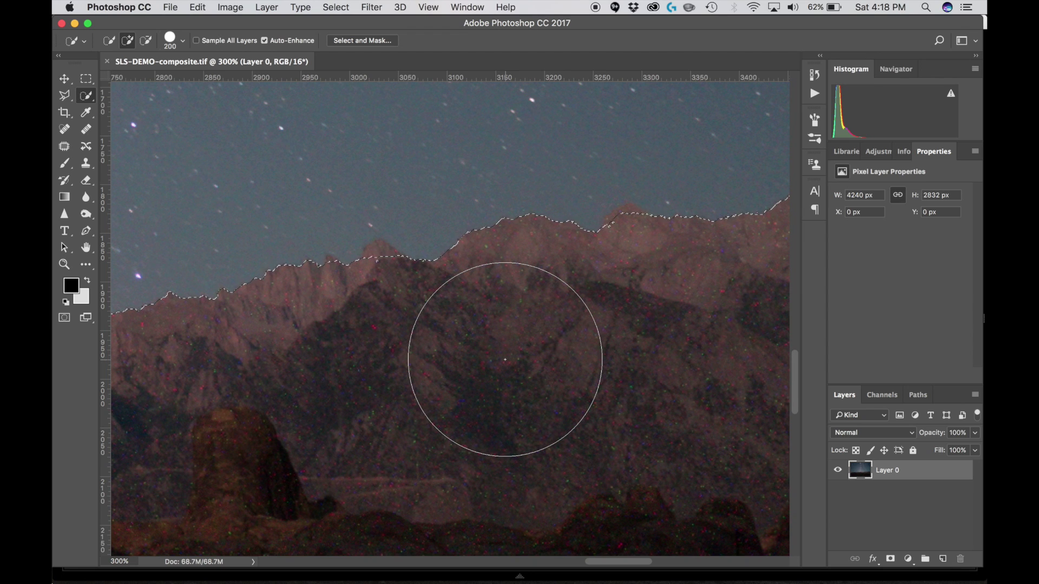
key(bracketleft)
key(bracketleft)
key(bracketleft)
key(bracketleft)
key(bracketleft)
key(bracketleft)
key(bracketleft)
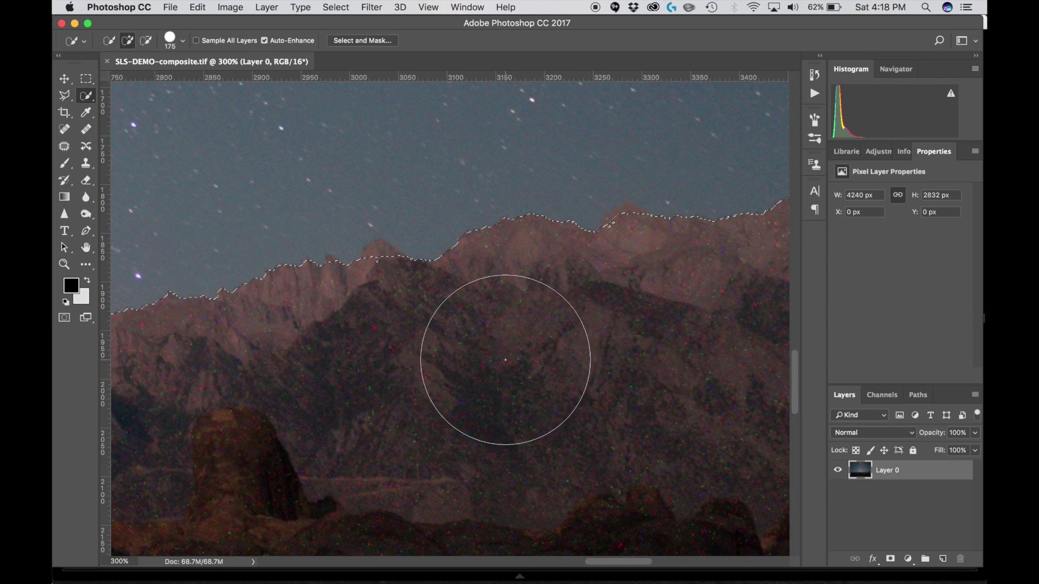
key(bracketleft)
key(bracketleft)
key(bracketleft)
key(bracketleft)
key(bracketleft)
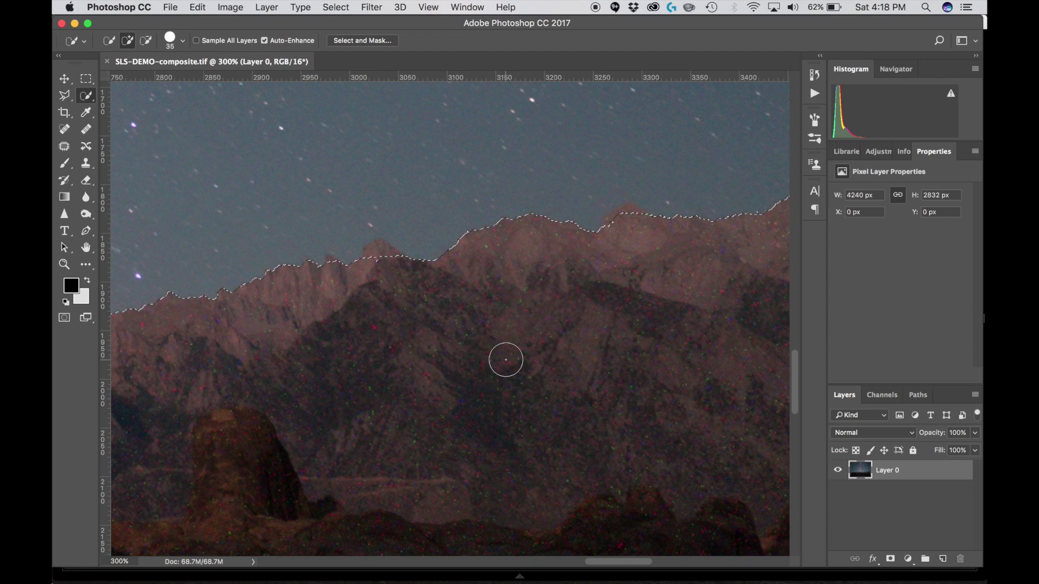
mouse_move(395, 279)
mouse_down()
mouse_move(378, 263)
mouse_move(405, 290)
mouse_up()
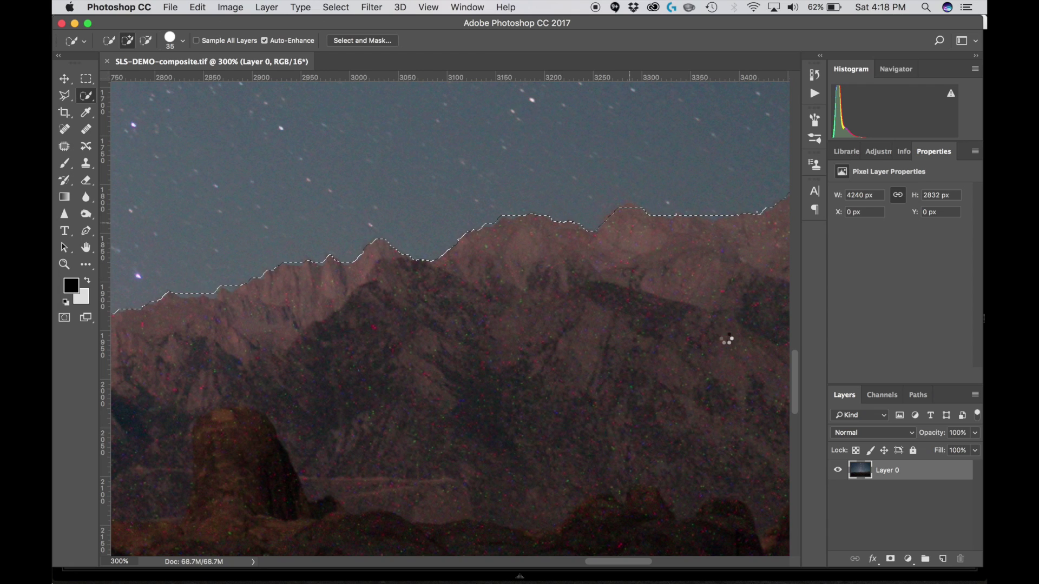
Check the ridge line near the photo's right edge, and return to a view of the entire image.
drag(708, 340, 165, 364)
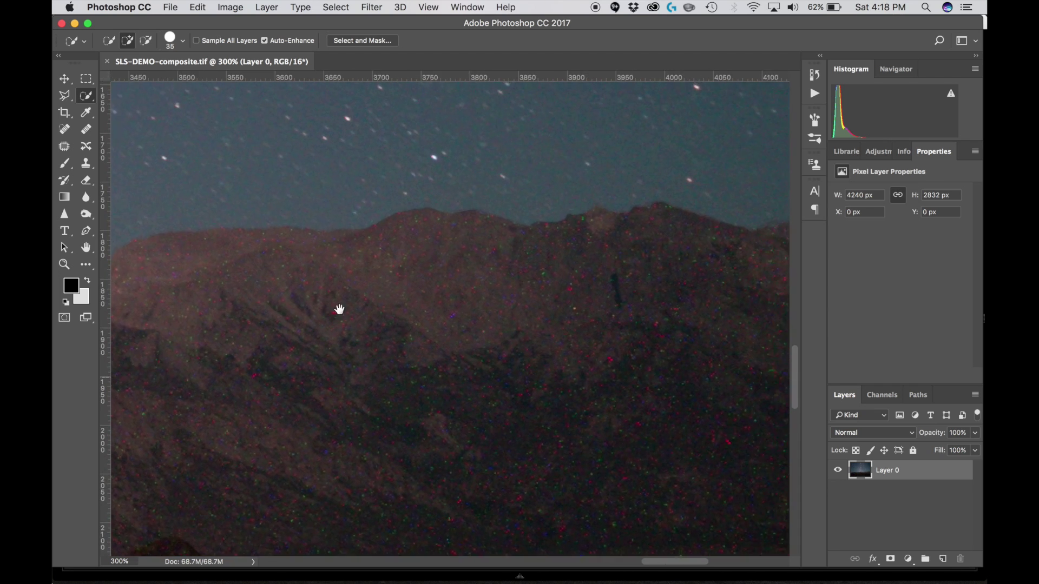
drag(665, 354, 686, 281)
alt+super+click(375, 297)
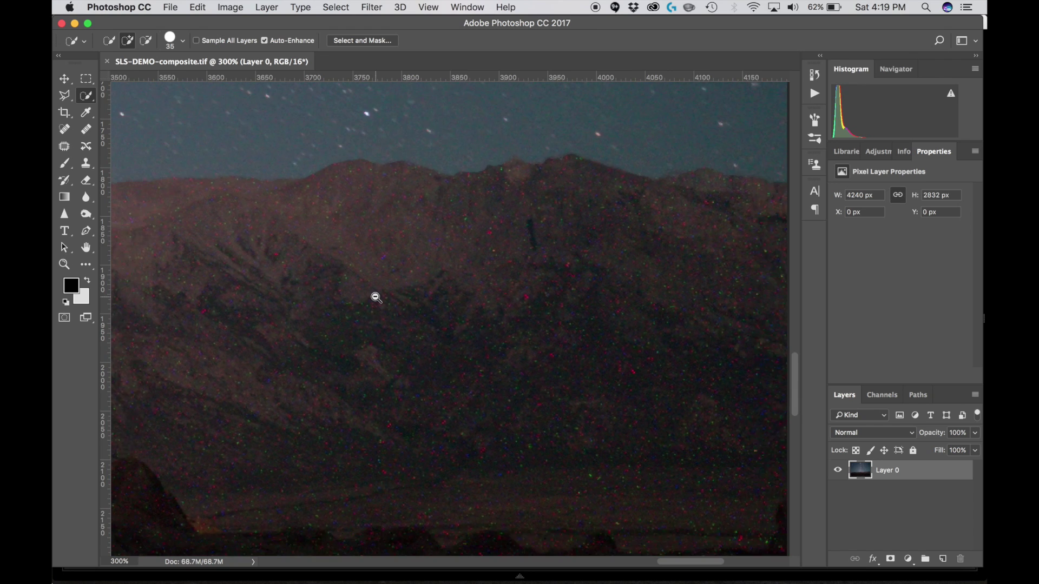
alt+super+click(375, 297)
alt+super+click(375, 297)
alt+super+click(376, 297)
alt+super+click(376, 297)
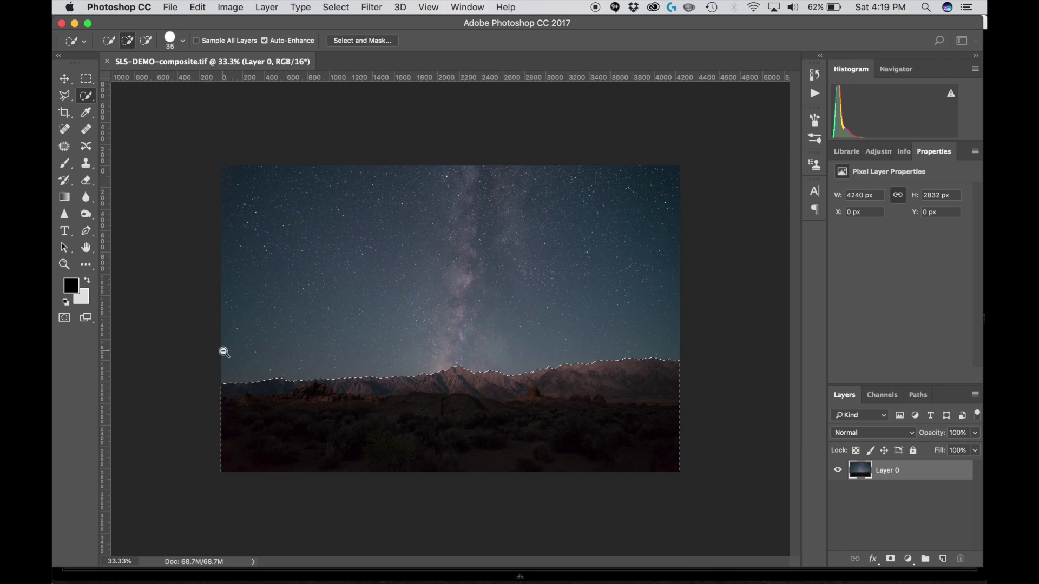
Open the Dust & Scratches filter for the selected landscape and view the rocks and mountains at 300% beside its dialog.
click(380, 6)
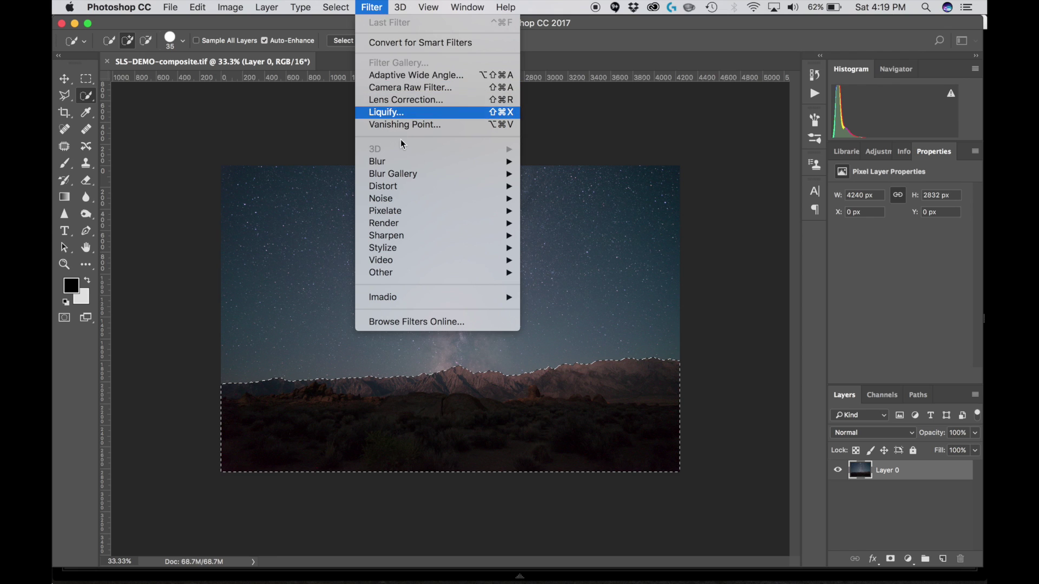
mouse_move(421, 200)
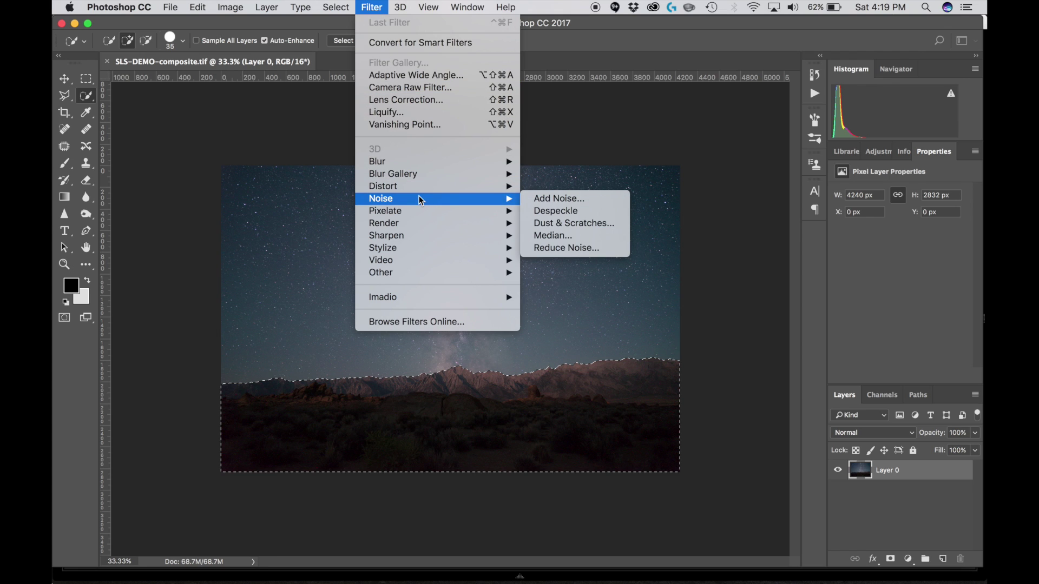
click(590, 229)
super+click(346, 397)
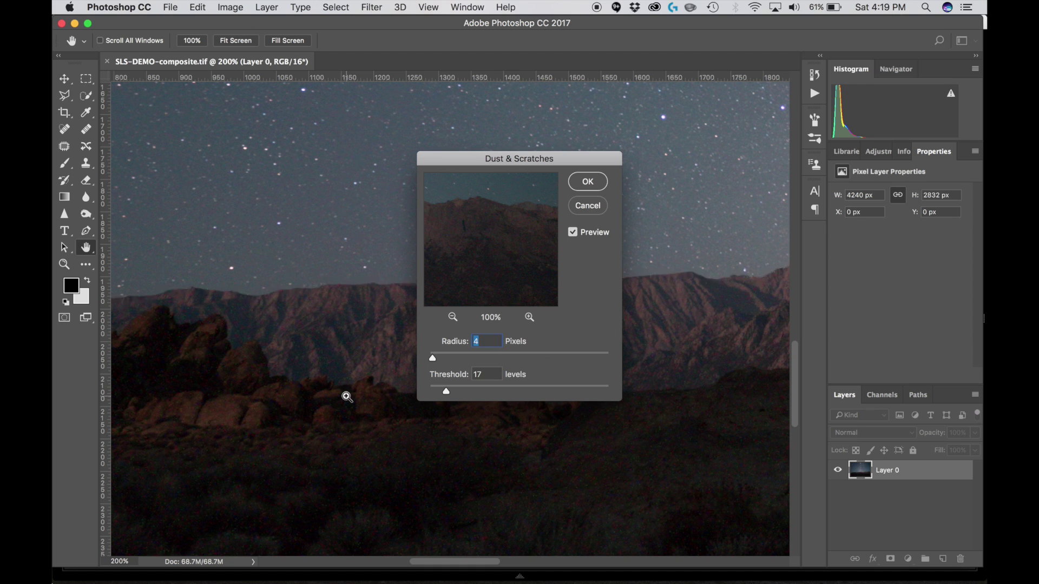
super+click(347, 397)
drag(281, 358, 380, 230)
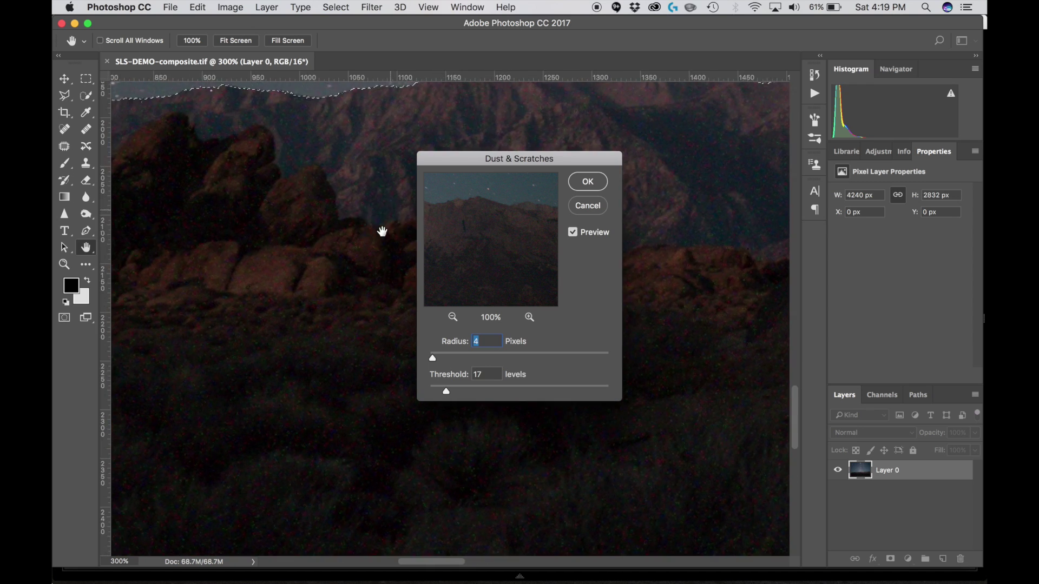
drag(492, 165, 670, 187)
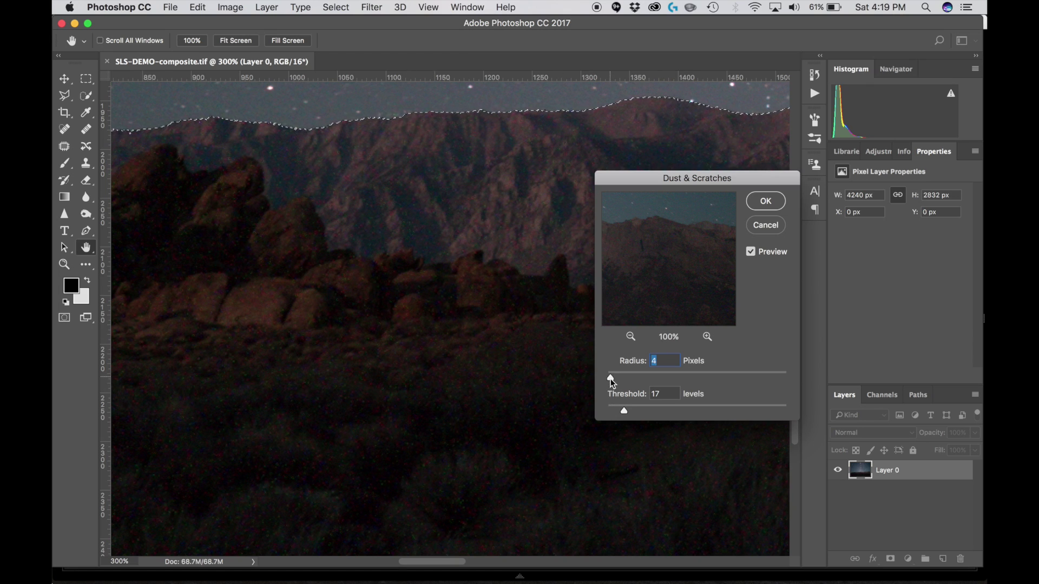
Set the Dust & Scratches threshold to 0 levels and radius to 3 pixels, and examine the bushes, rocks and mountains.
drag(624, 411, 578, 414)
drag(612, 379, 607, 377)
drag(341, 297, 362, 304)
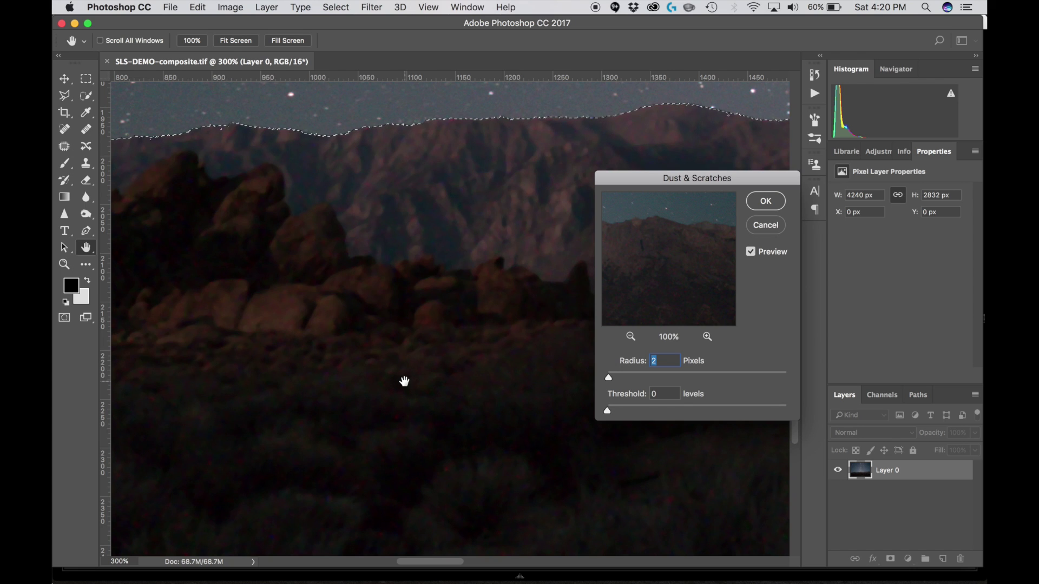
mouse_move(405, 382)
mouse_down()
mouse_move(371, 325)
mouse_move(480, 155)
mouse_move(455, 308)
mouse_move(348, 320)
mouse_move(184, 204)
mouse_up()
drag(324, 354, 243, 300)
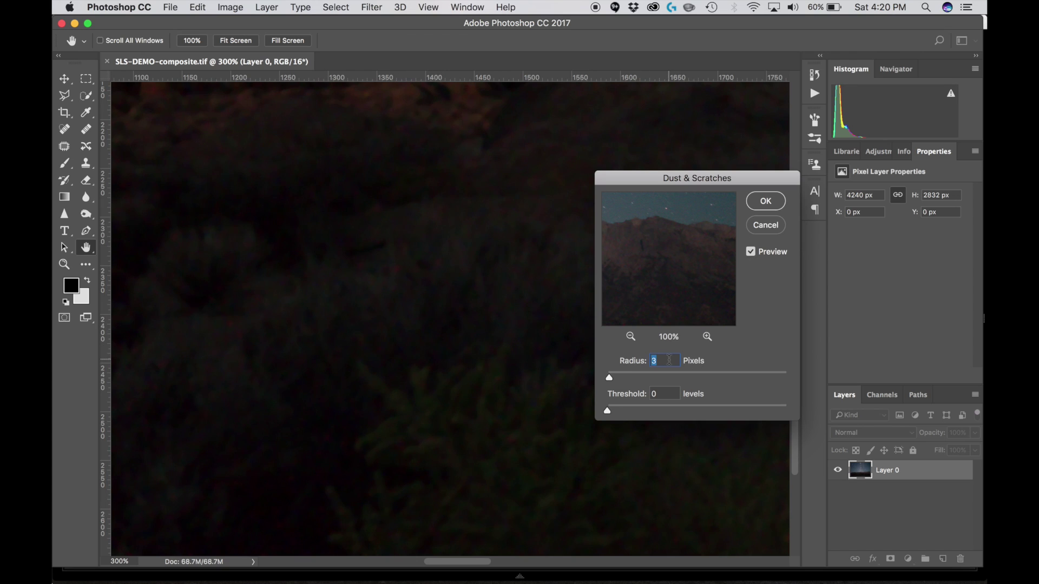
drag(278, 231, 540, 470)
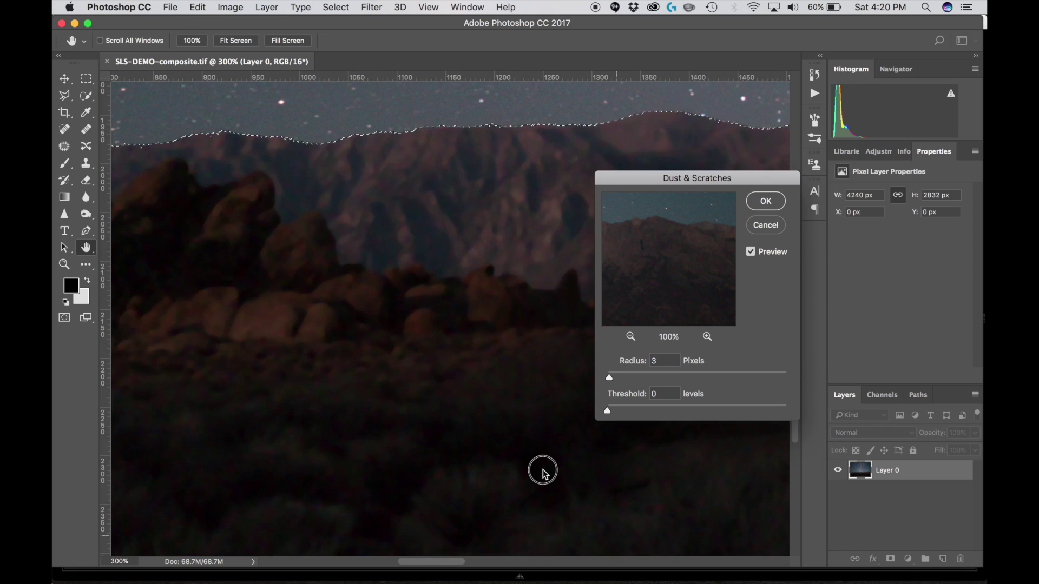
drag(689, 229, 448, 490)
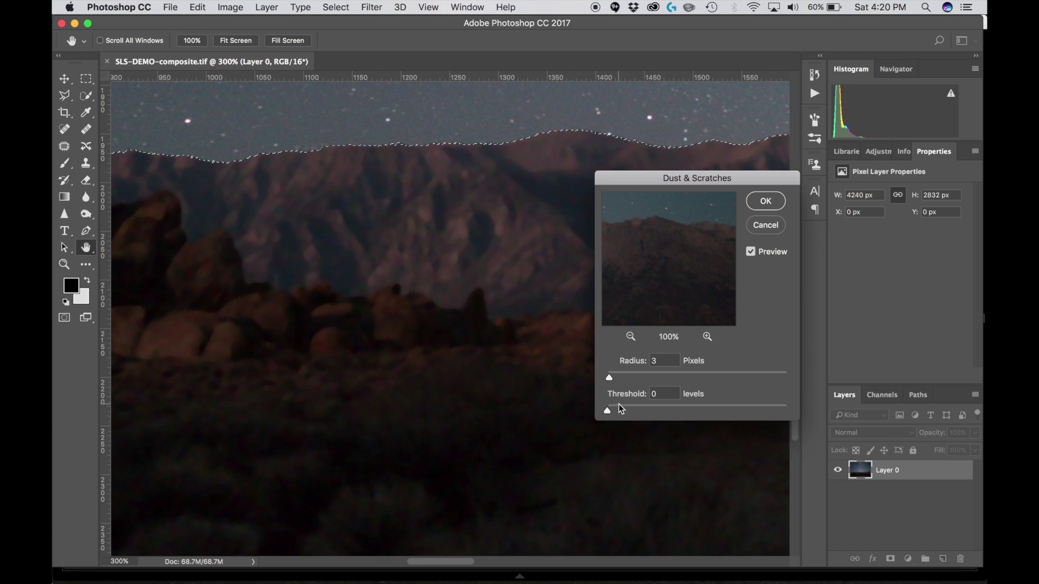
Raise the threshold to 13 levels, compare the result with the unfiltered image, and apply Dust & Scratches.
mouse_move(607, 411)
mouse_down()
mouse_move(675, 410)
mouse_move(620, 412)
mouse_up()
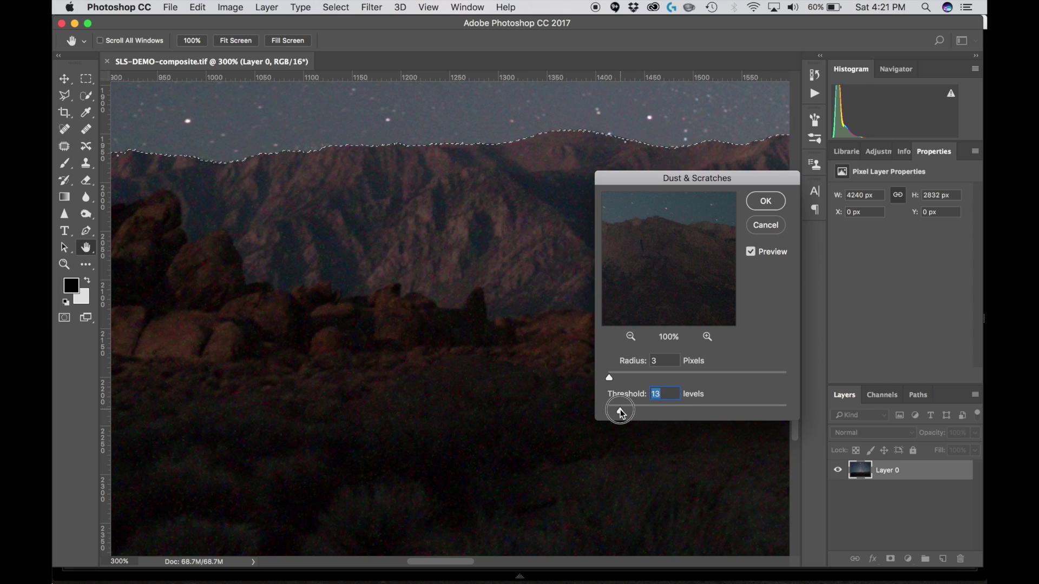
drag(622, 414, 620, 409)
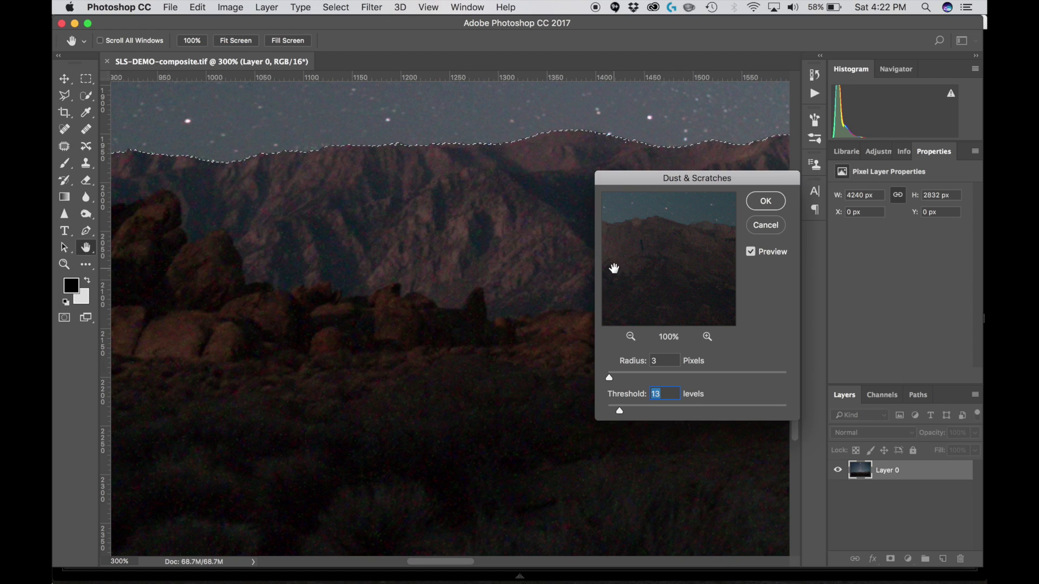
click(750, 251)
click(751, 253)
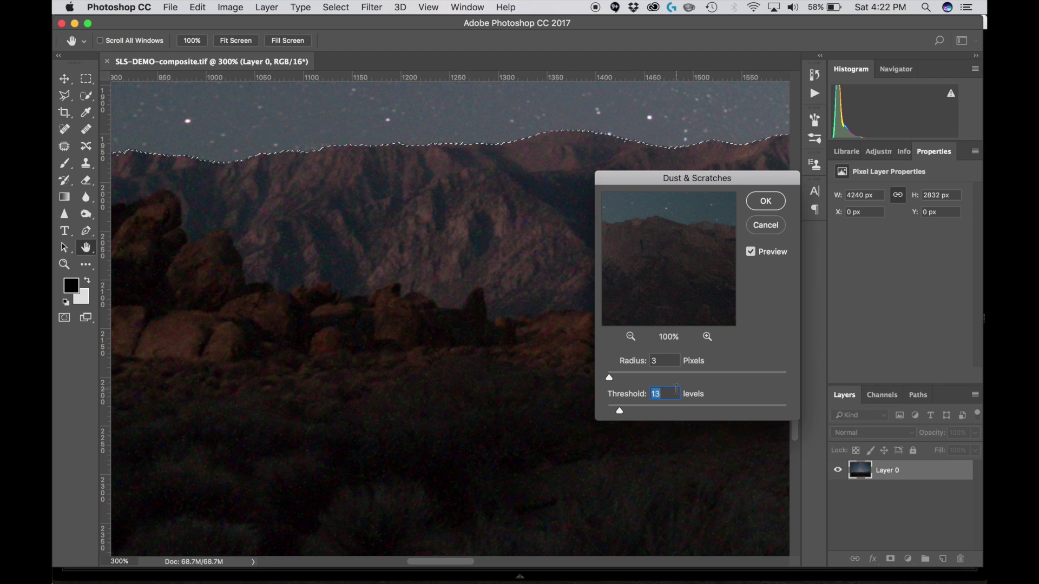
click(765, 202)
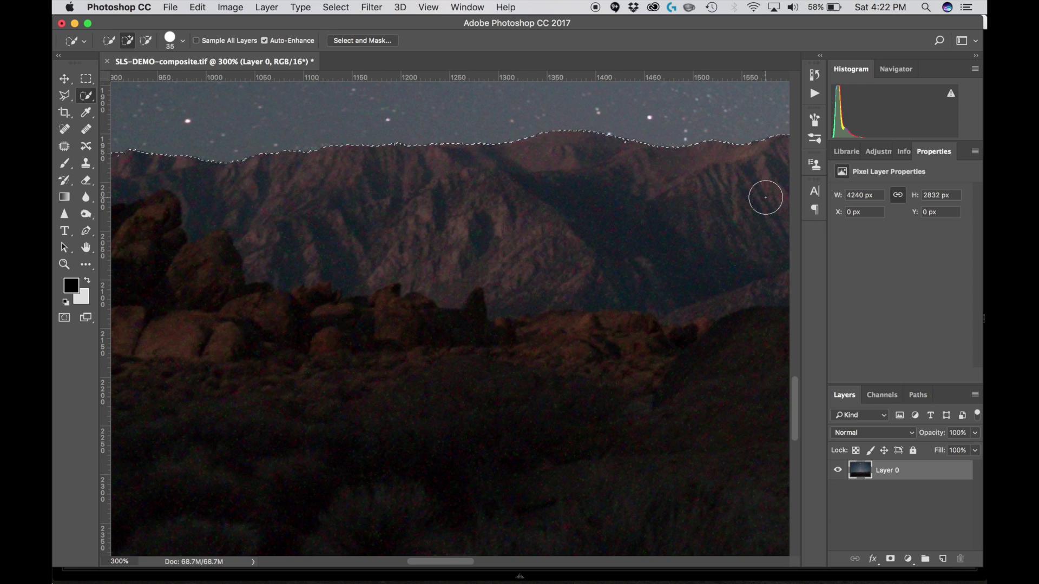
Deselect the landscape and check the filtered mountains at 300%.
key(super+0)
key(super+d)
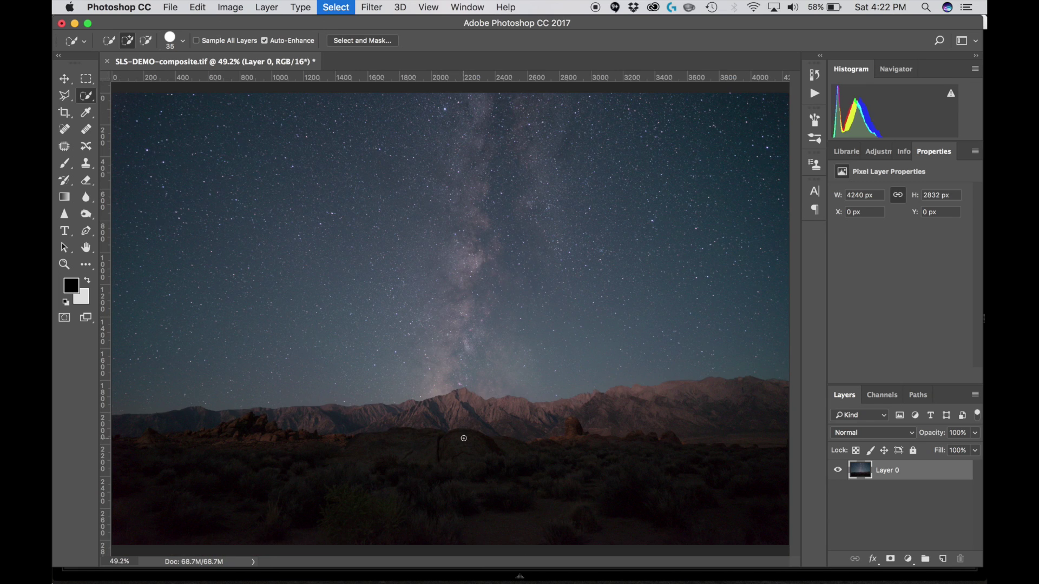
click(507, 422)
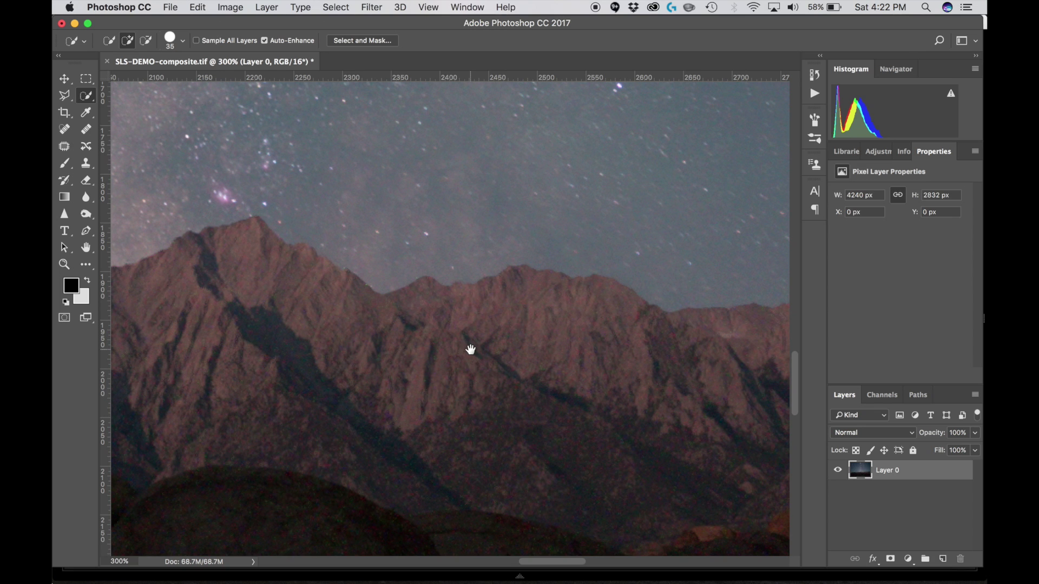
drag(469, 348, 429, 223)
alt+click(576, 306)
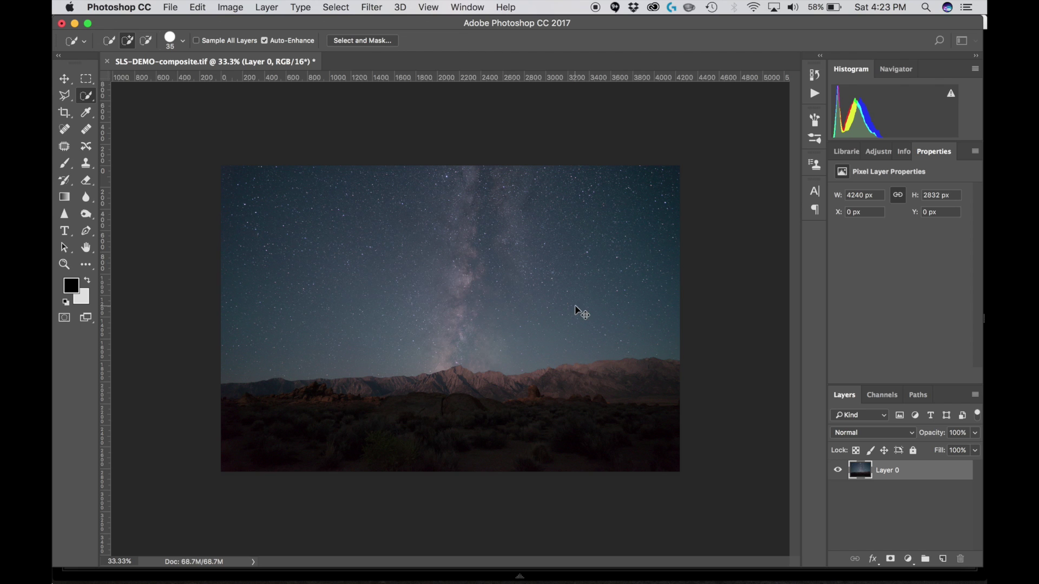
Save the composite and switch to Lightroom to inspect its mountains and foreground at close range.
key(super+s)
click(319, 565)
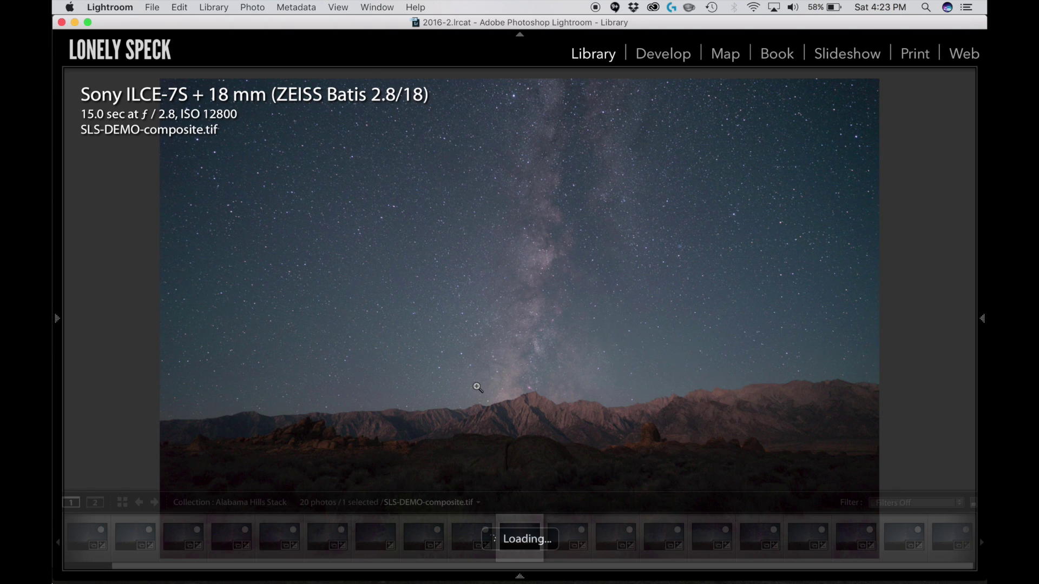
click(519, 426)
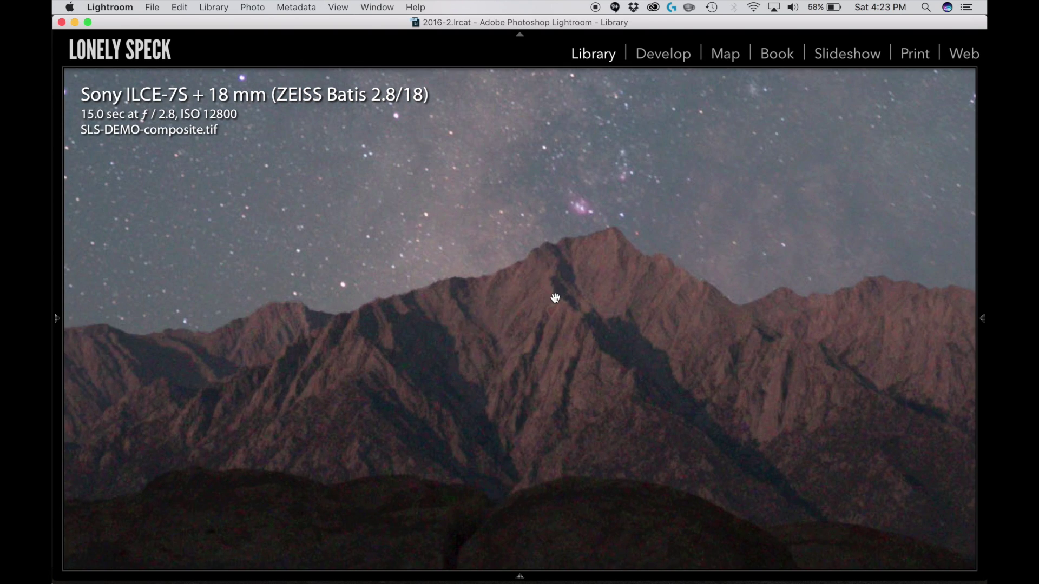
click(555, 262)
click(555, 441)
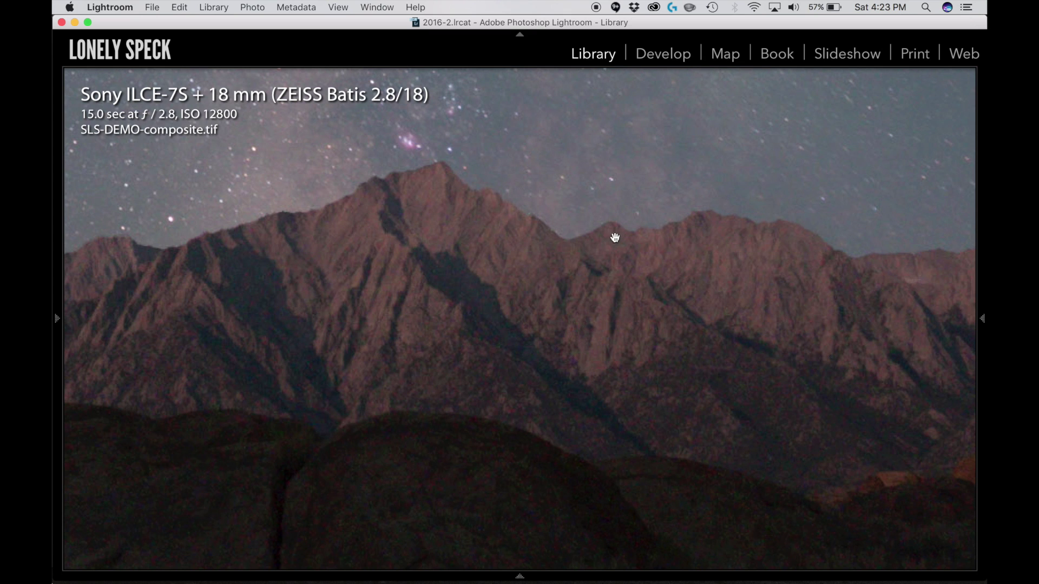
drag(616, 237, 684, 578)
click(539, 433)
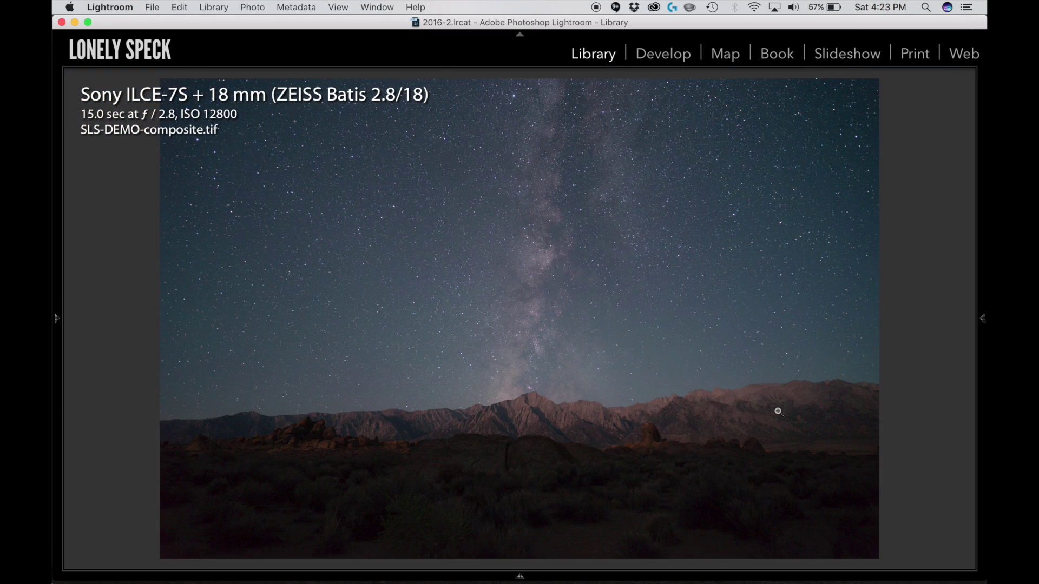
Set the composite's Color noise reduction to 18 in the Develop module, checking the dark rocks and the Milky Way up close.
click(673, 55)
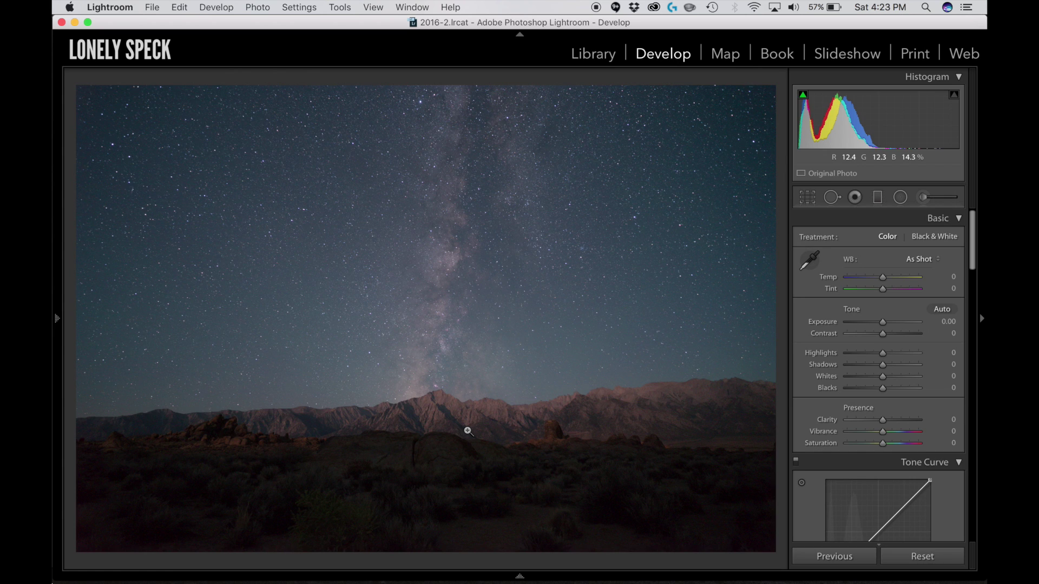
click(470, 428)
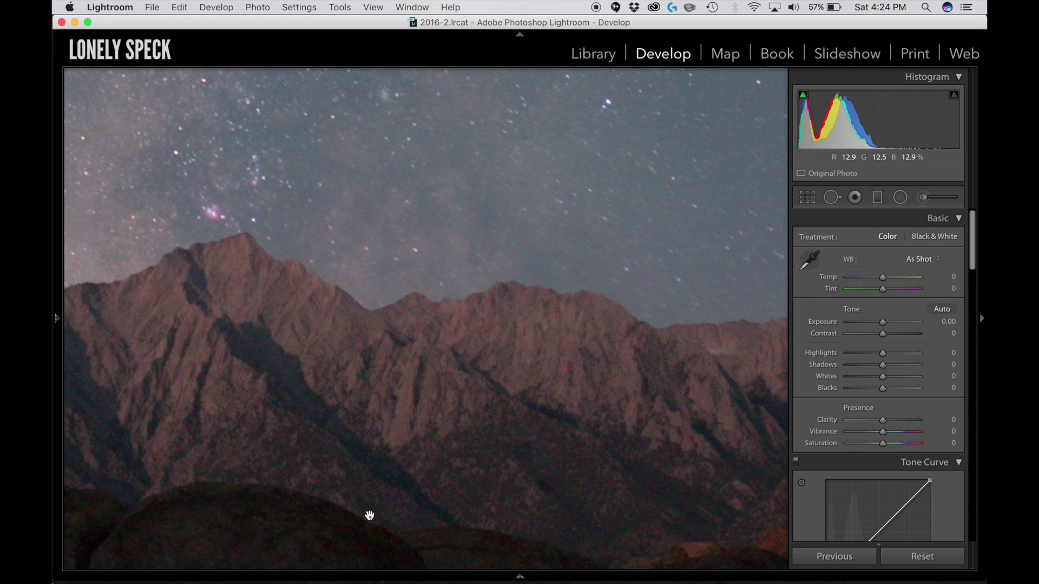
drag(330, 492, 505, 330)
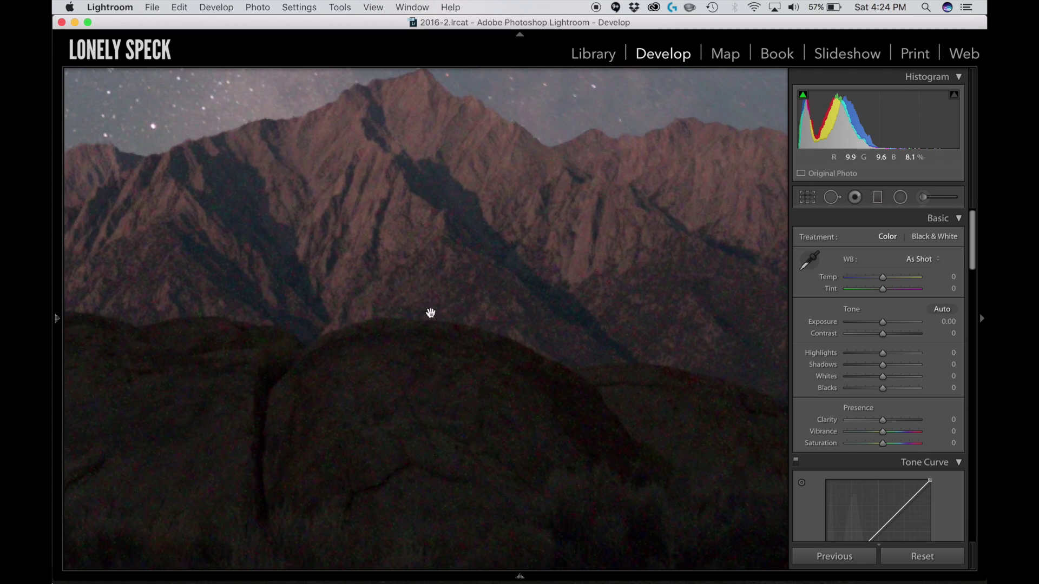
scroll(889, 374, down, 10)
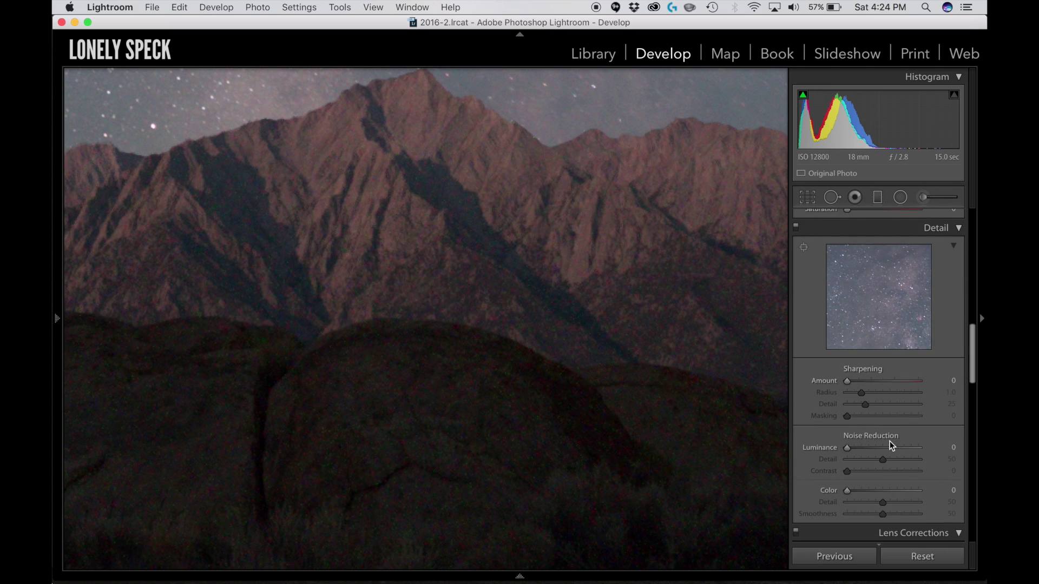
scroll(890, 442, down, 5)
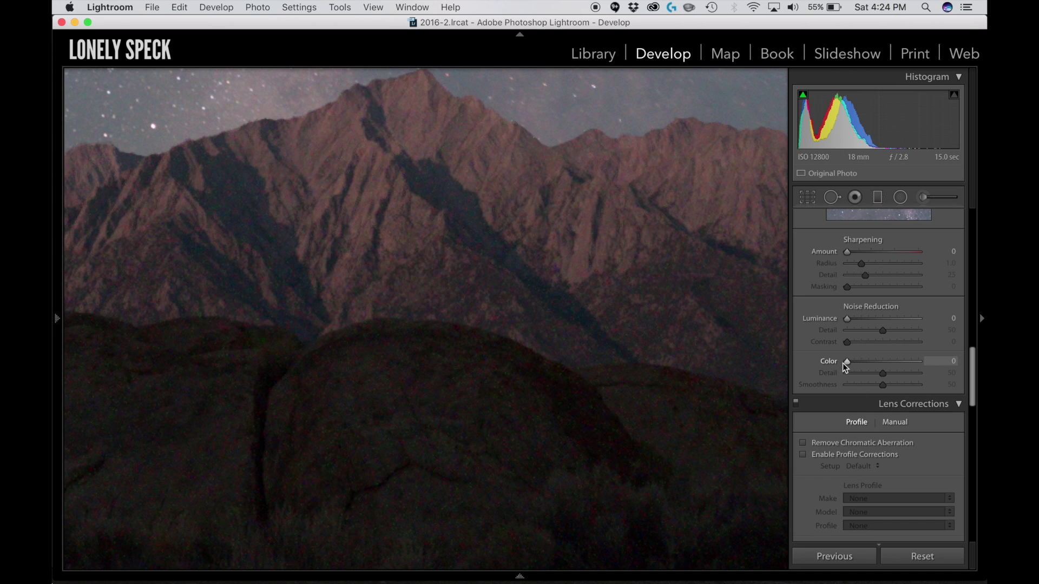
scroll(849, 361, up, 4)
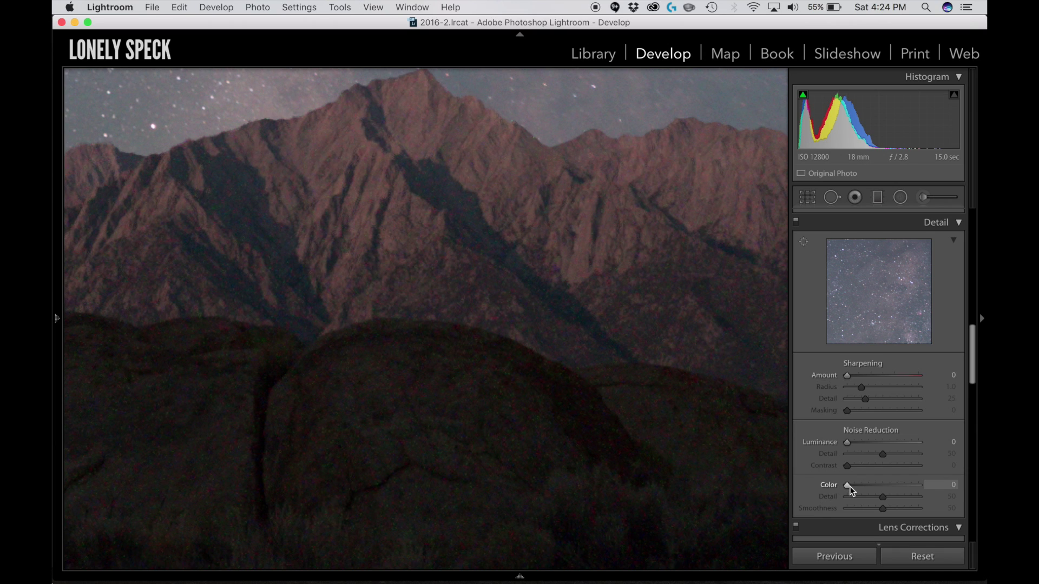
drag(849, 485, 861, 486)
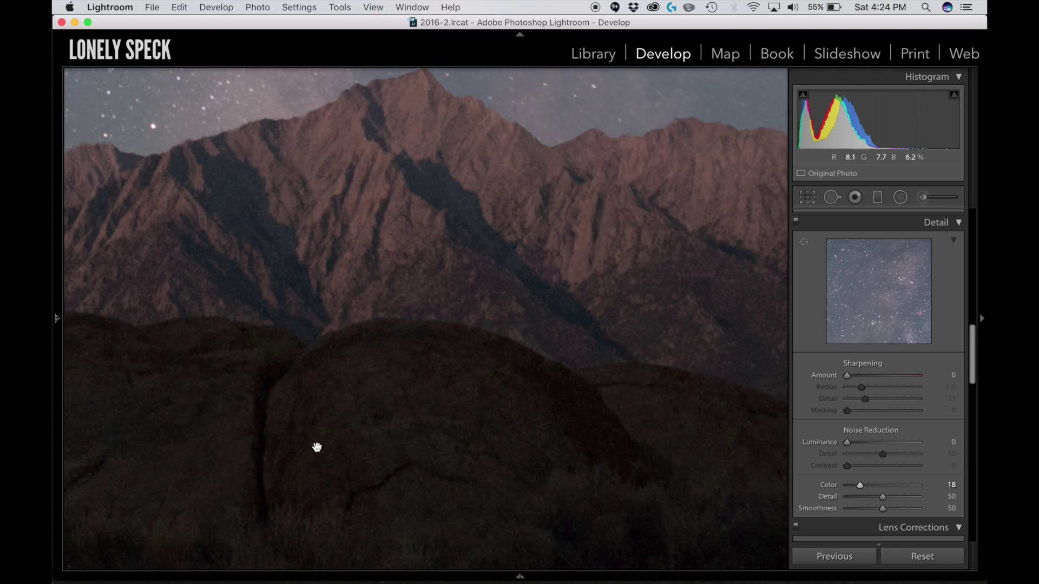
click(506, 368)
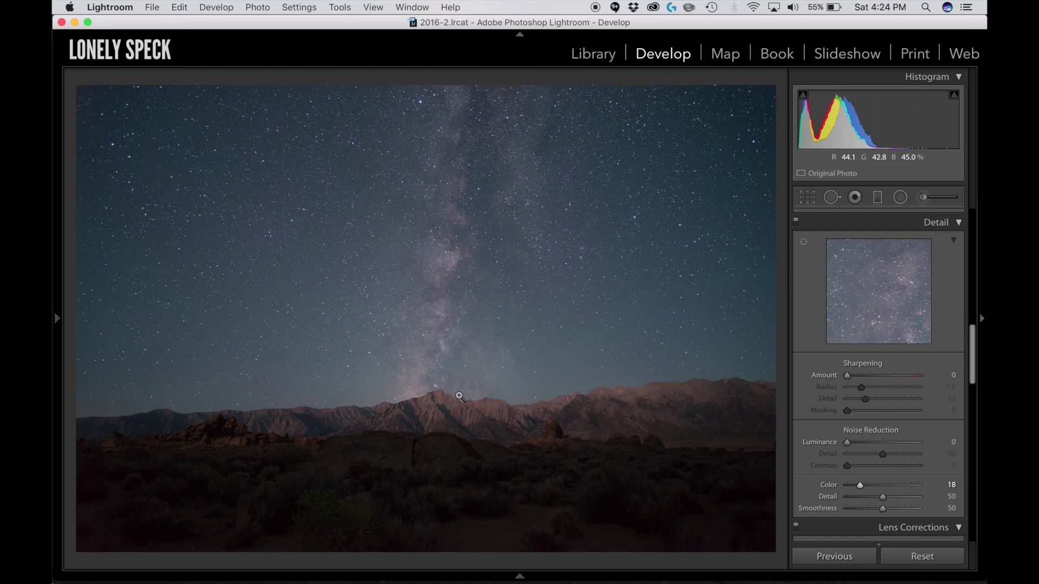
click(457, 325)
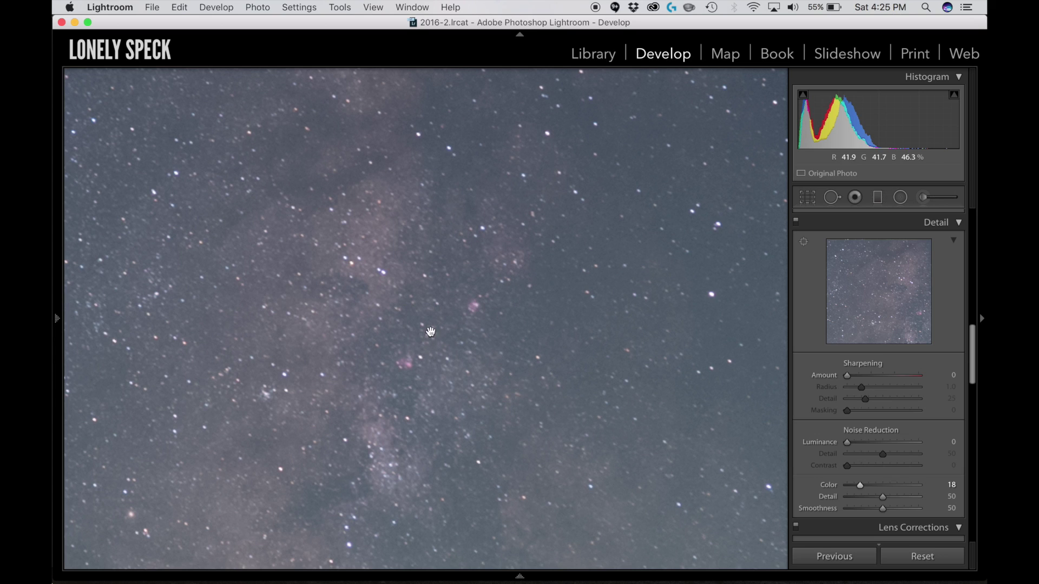
click(413, 385)
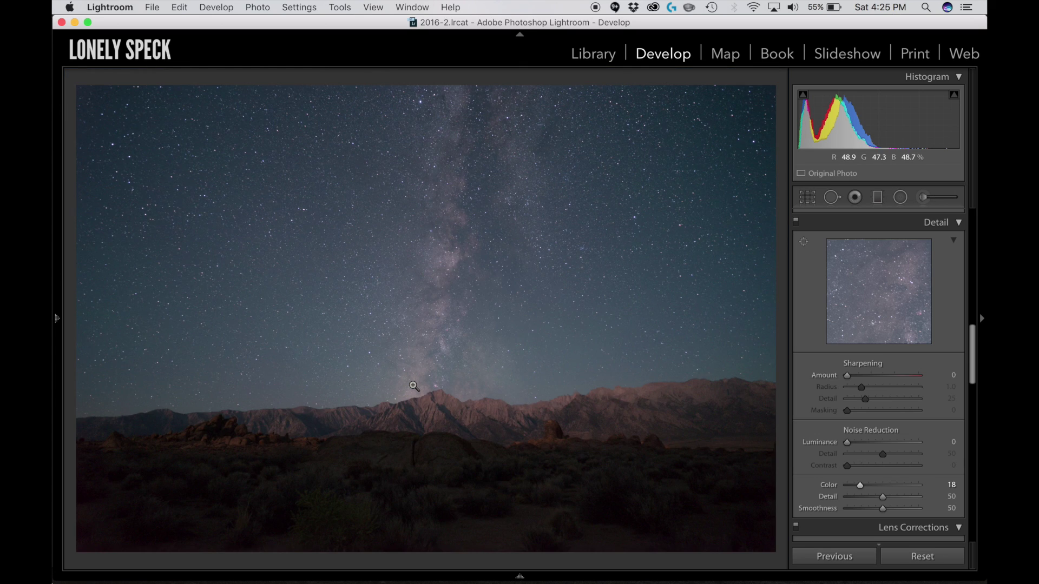
Add a graduated filter with exposure -0.90 that darkens the sky and fades out downward across the mountain horizon.
scroll(846, 328, up, 12)
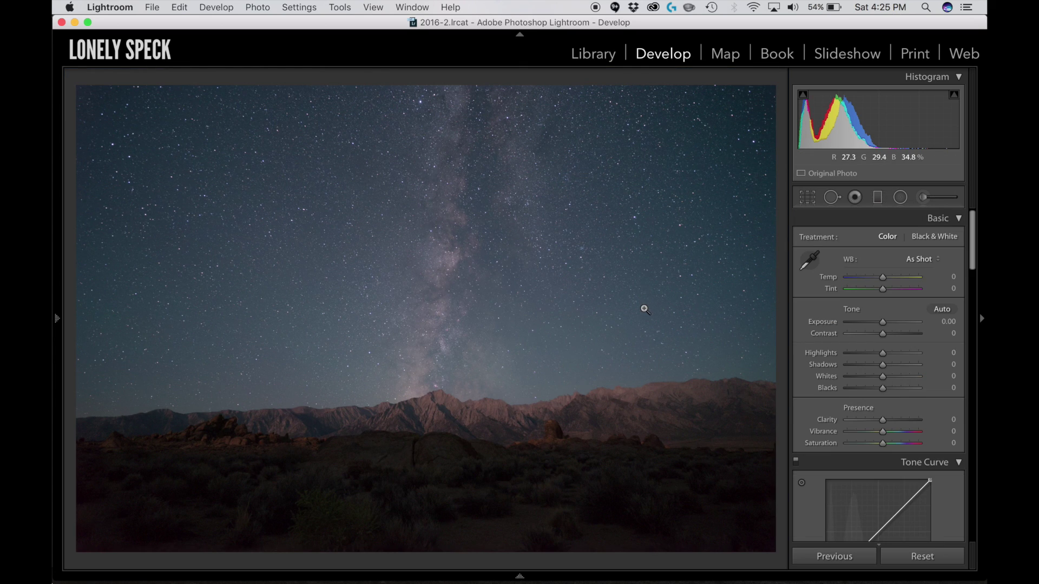
click(878, 197)
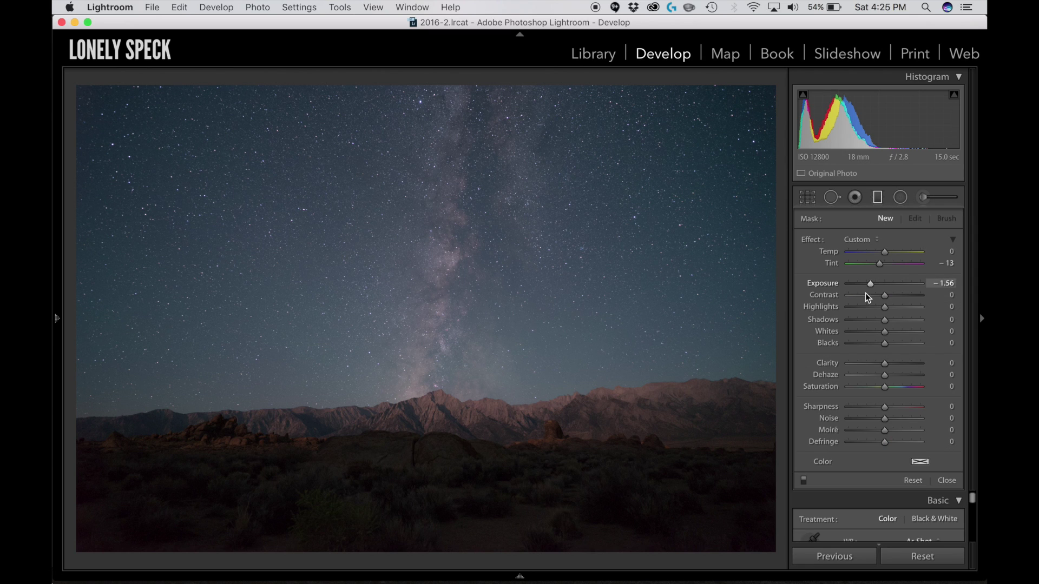
drag(870, 283, 877, 284)
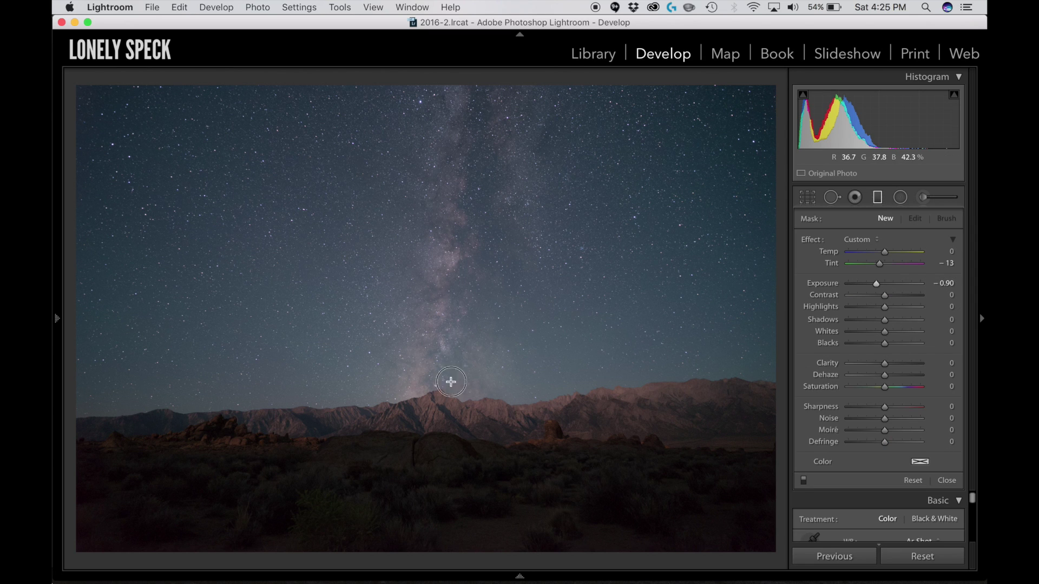
drag(451, 346, 454, 454)
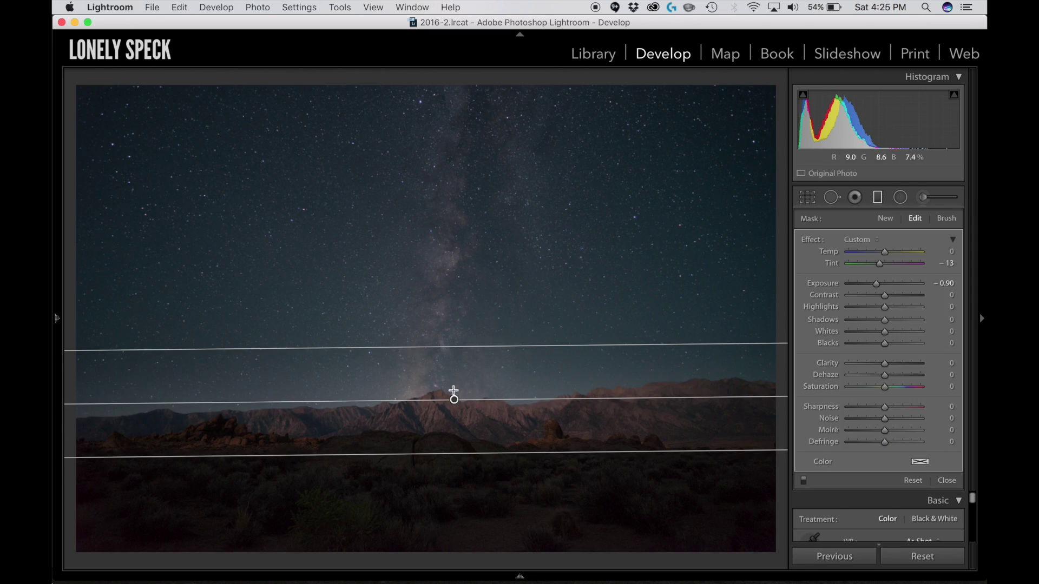
drag(454, 401, 453, 399)
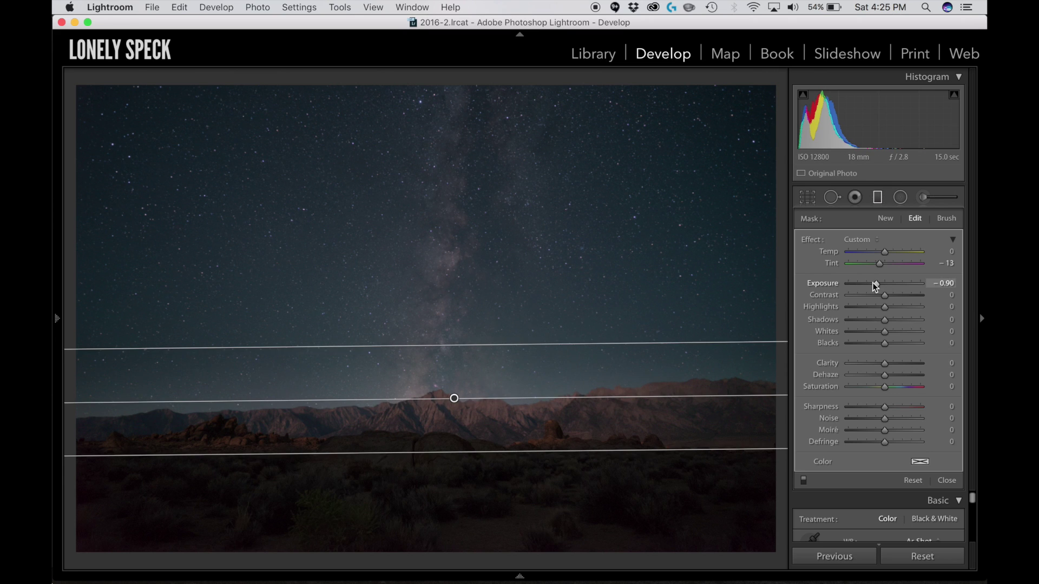
Finish the graduated filter and shape the composite's RGB tone curve into an S-curve, raising the brighter tones and lowering the dark ones.
drag(874, 284, 878, 283)
click(949, 482)
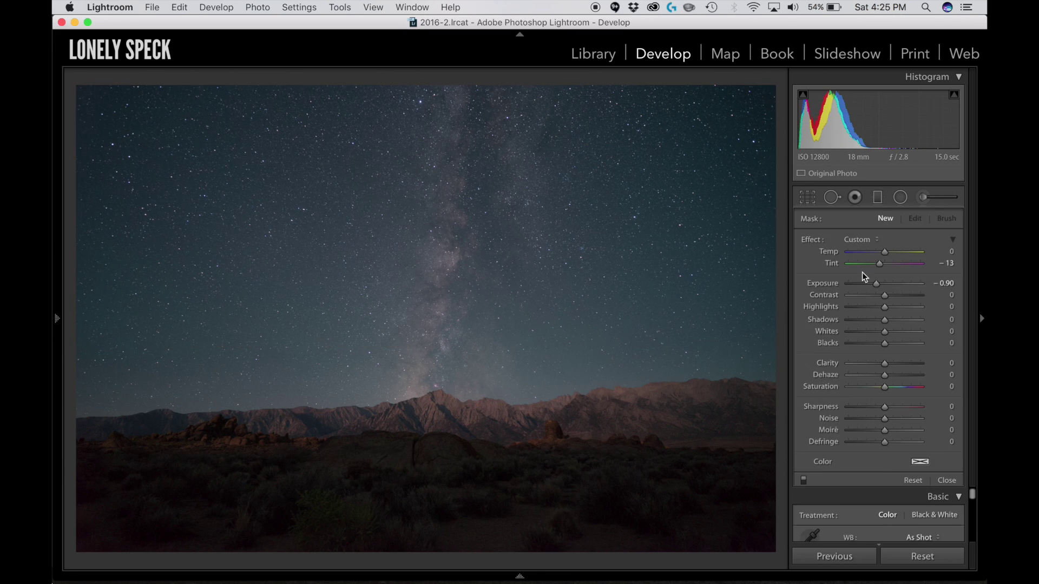
scroll(909, 406, down, 5)
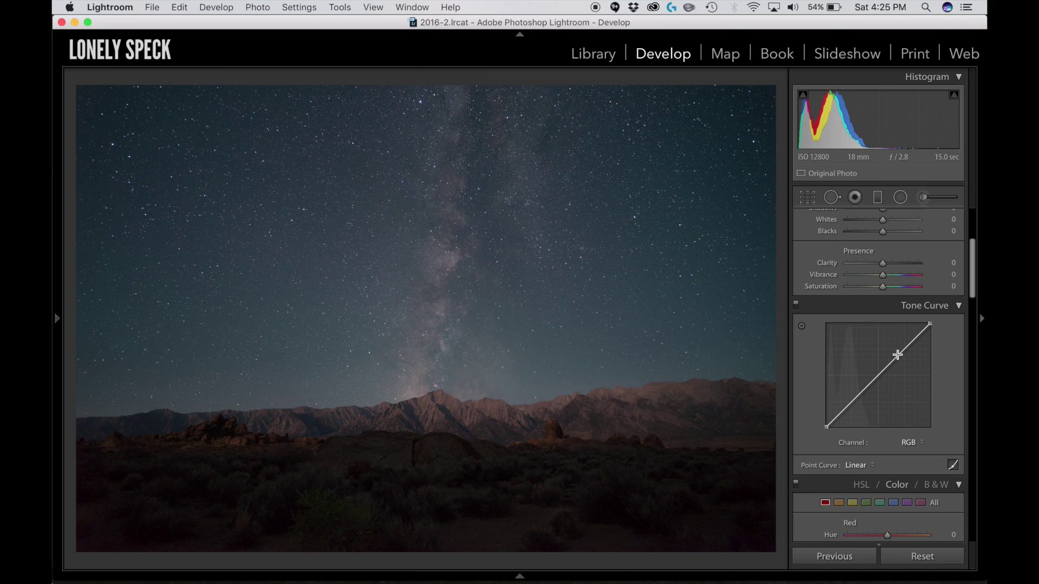
mouse_move(897, 355)
mouse_down()
mouse_move(884, 327)
mouse_move(894, 347)
mouse_up()
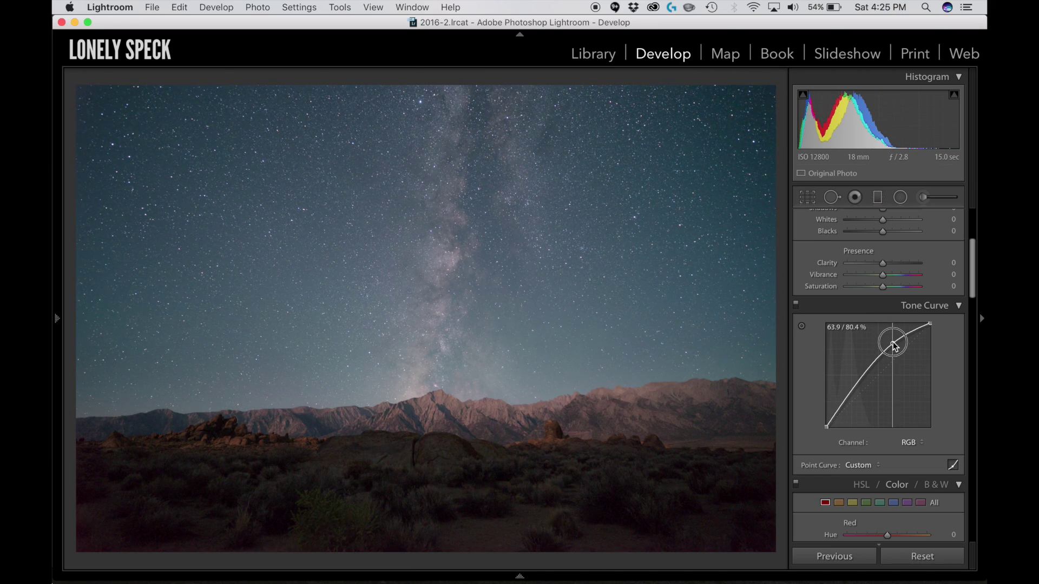
mouse_move(853, 393)
mouse_down()
mouse_move(851, 421)
mouse_move(847, 412)
mouse_up()
Set the composite's Temp to +7, Shadows to +40, Blacks to +26, Clarity to +9, Vibrance to +19 and Saturation to +4.
scroll(860, 379, up, 5)
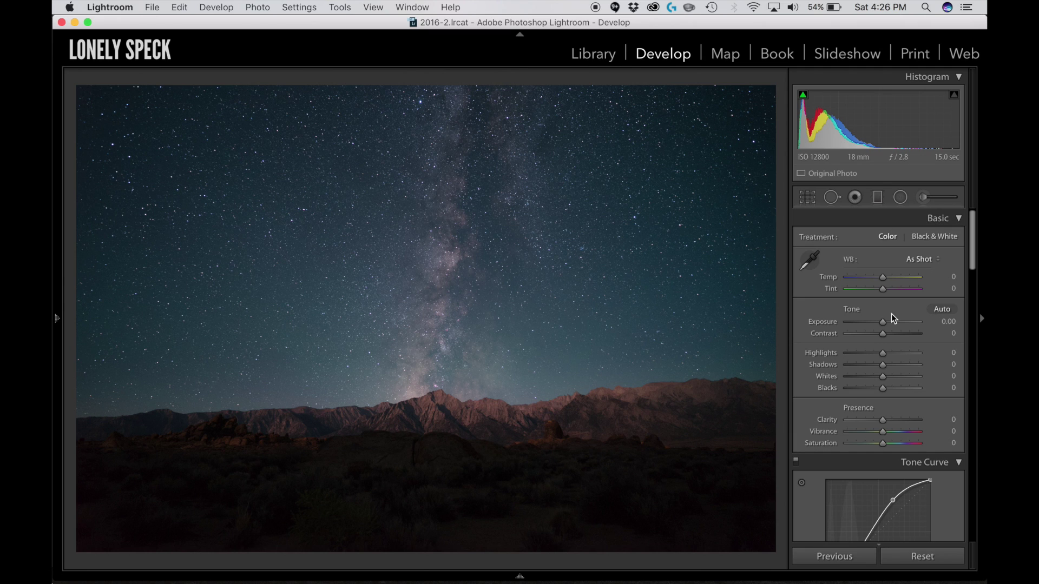
drag(883, 278, 885, 277)
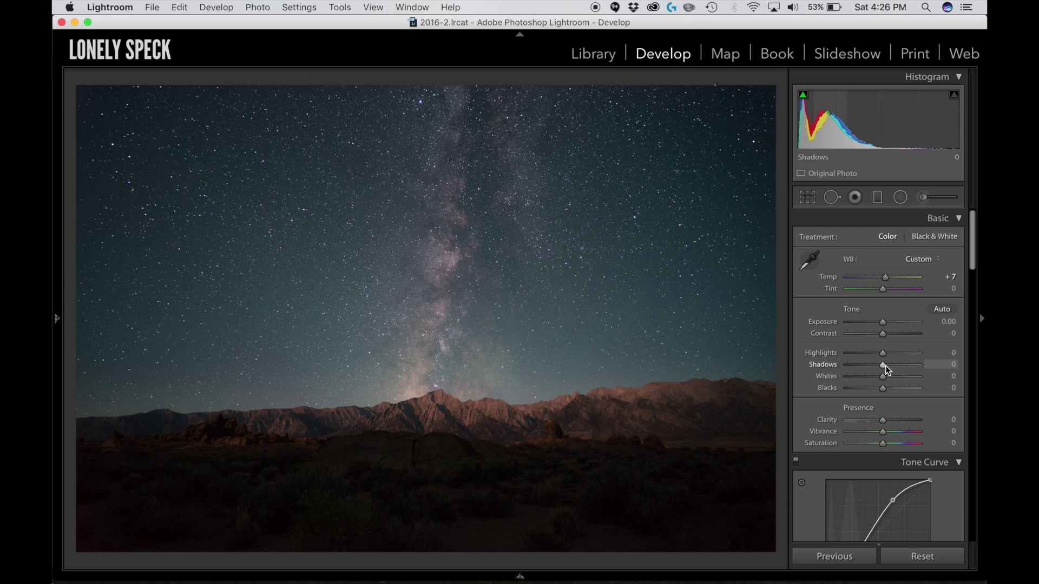
drag(883, 367, 895, 392)
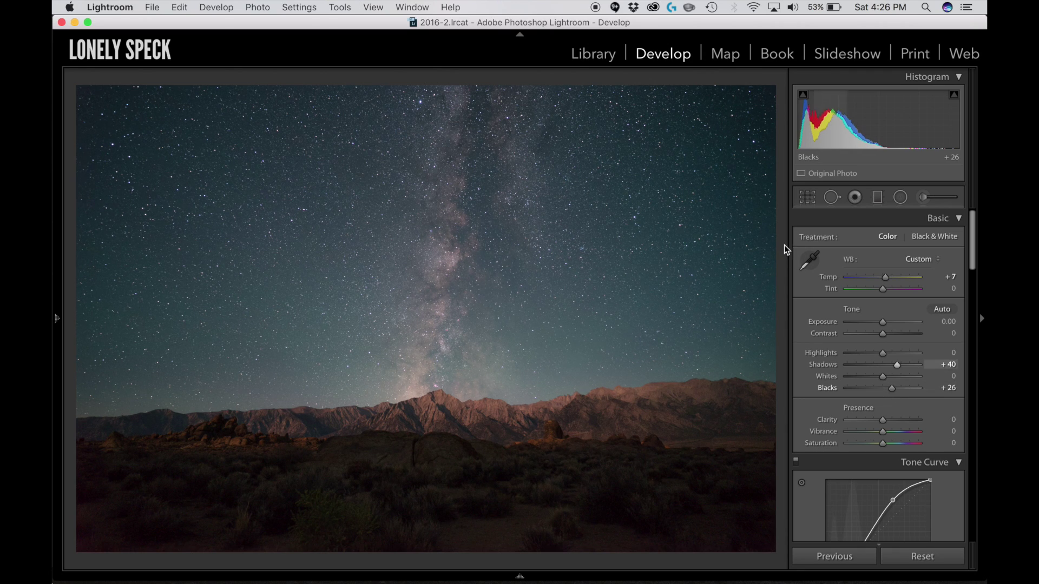
scroll(895, 414, down, 2)
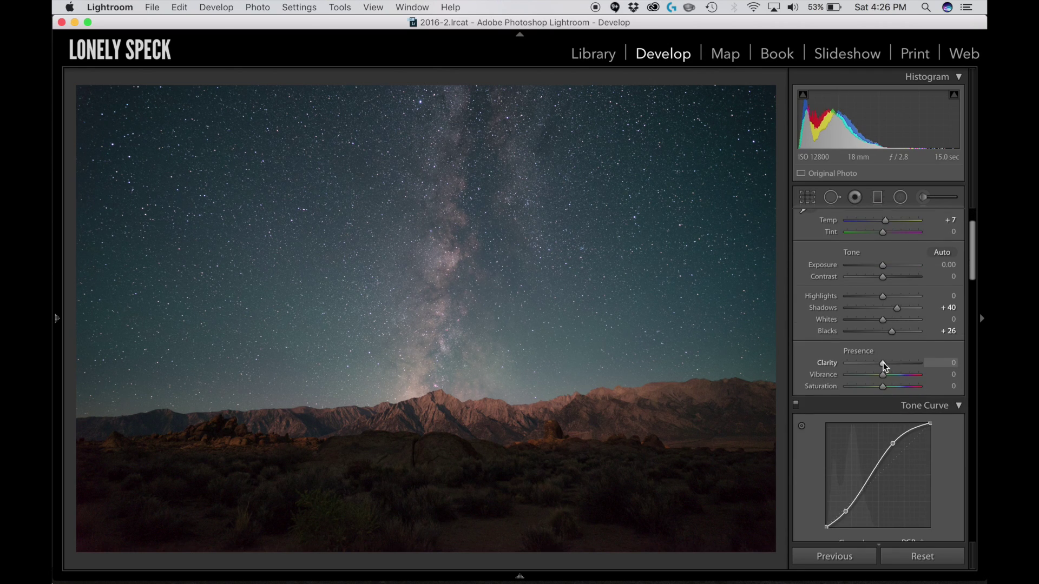
drag(884, 366, 882, 388)
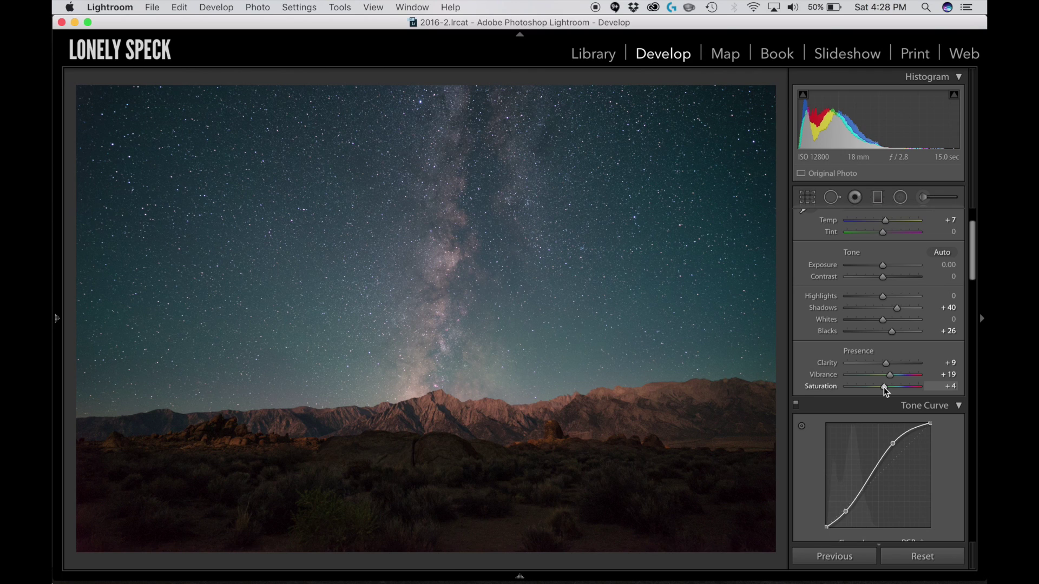
Compare SLS-DEMO-composite.tif side by side with the single exposure DSC03732.ARW+JPEG, examining the noise around the mountain peak up close.
key(g)
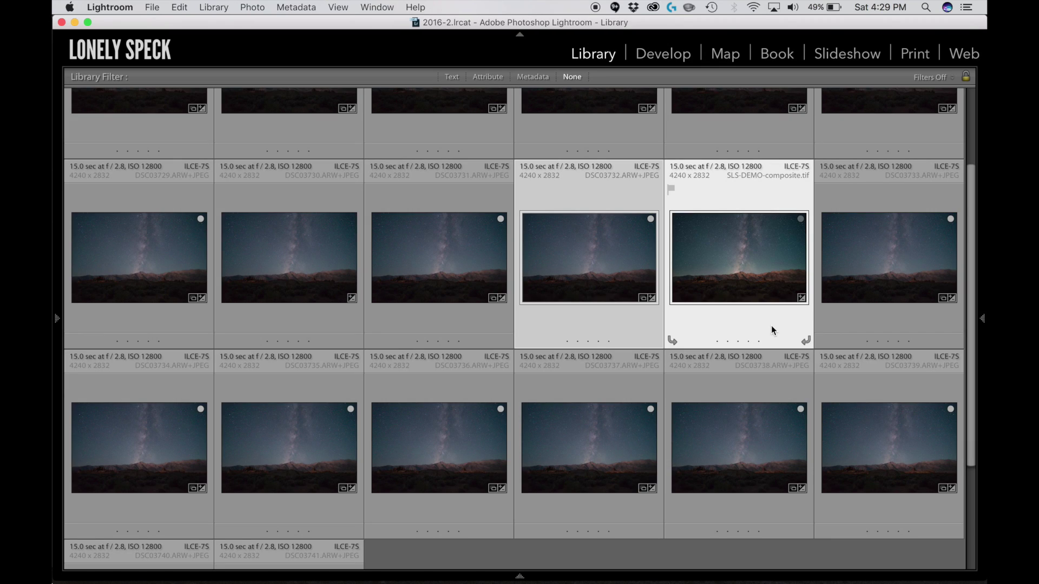
key(c)
click(761, 353)
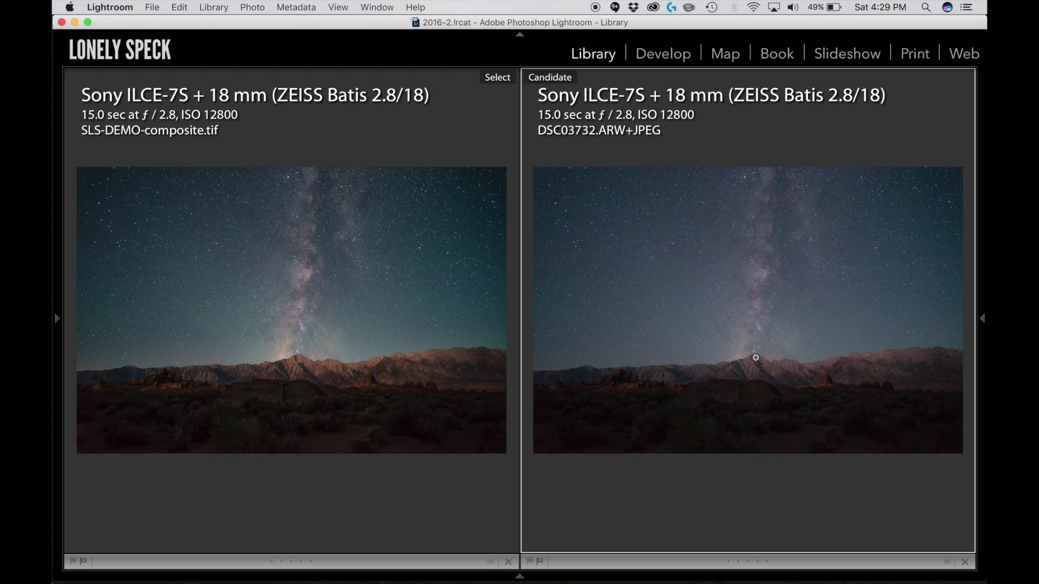
click(754, 360)
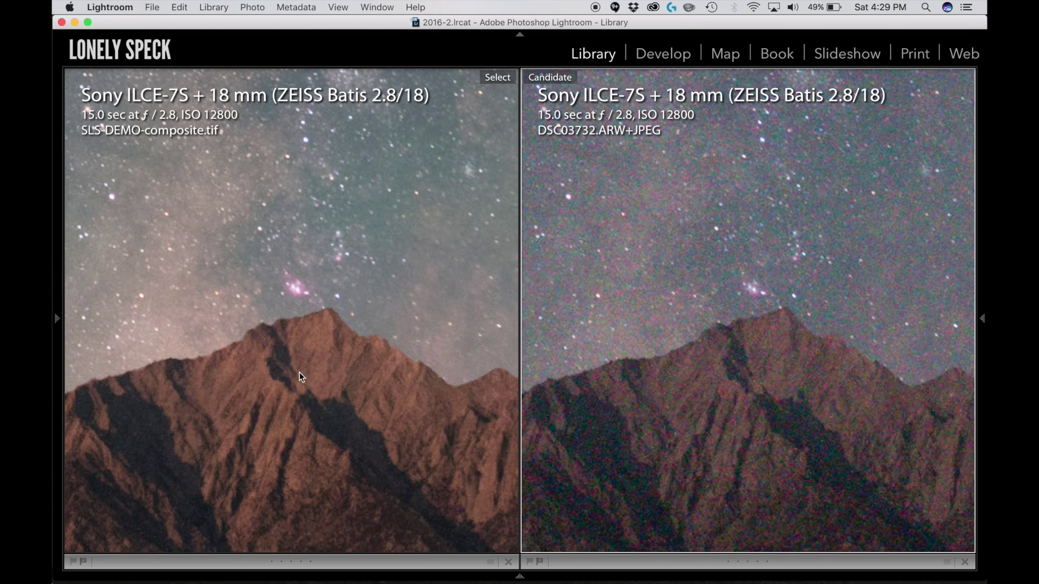
drag(694, 353, 585, 266)
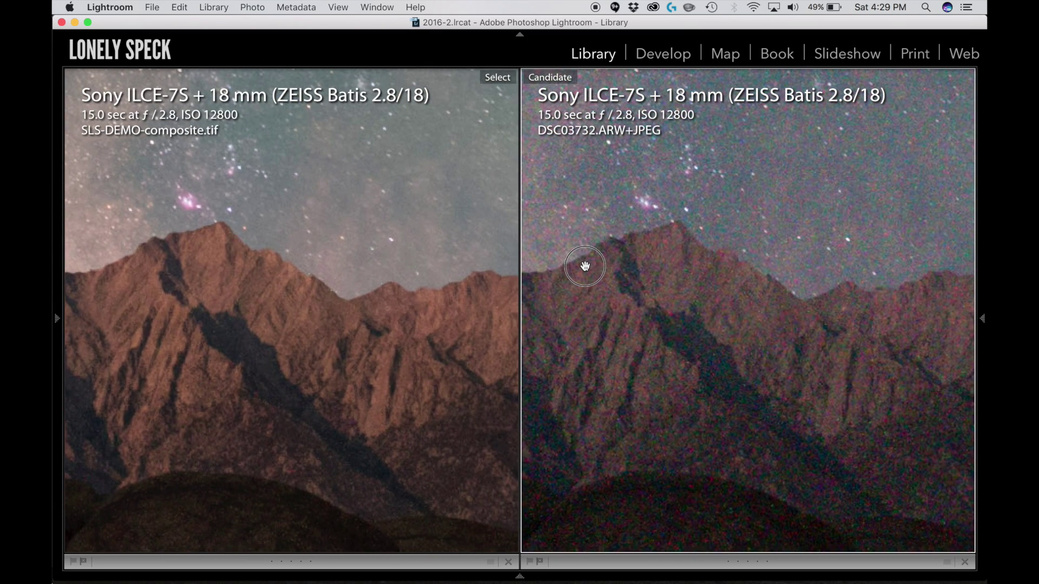
drag(585, 266, 784, 111)
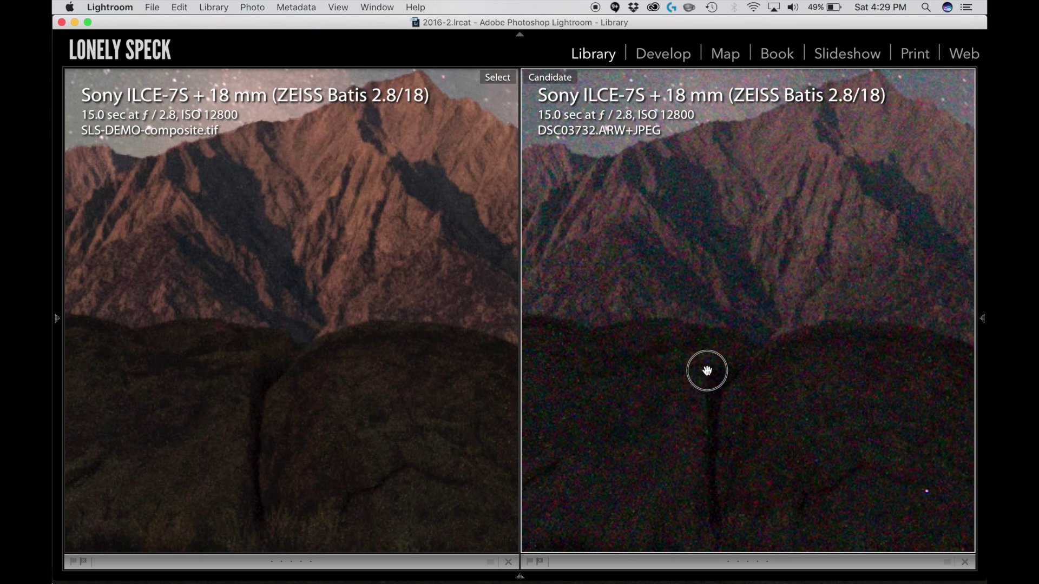
Examine the dark rocks, brush and mountain horizon of both images up close to compare their foreground noise.
drag(706, 371, 617, 264)
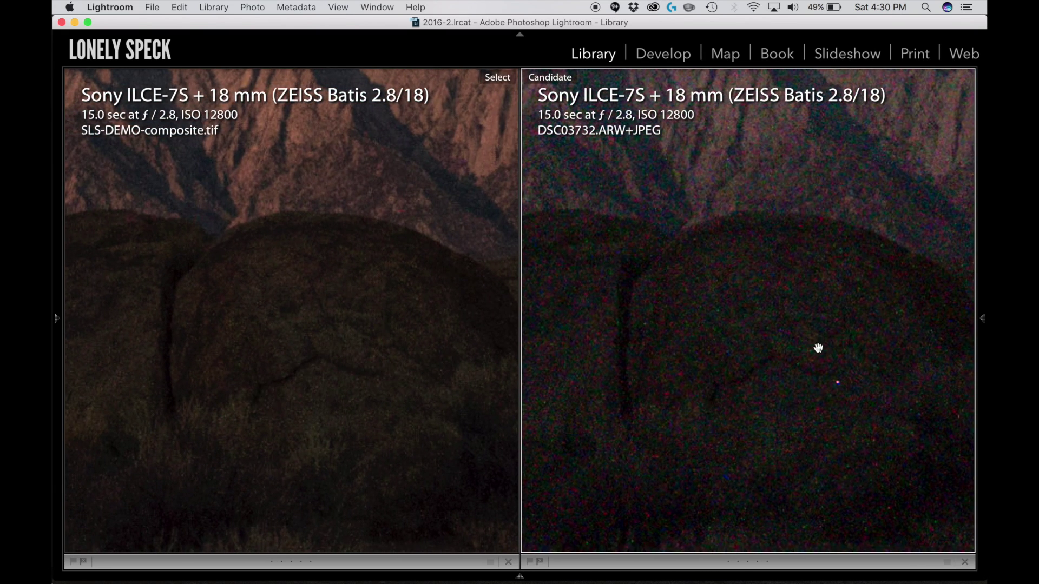
drag(749, 326, 811, 225)
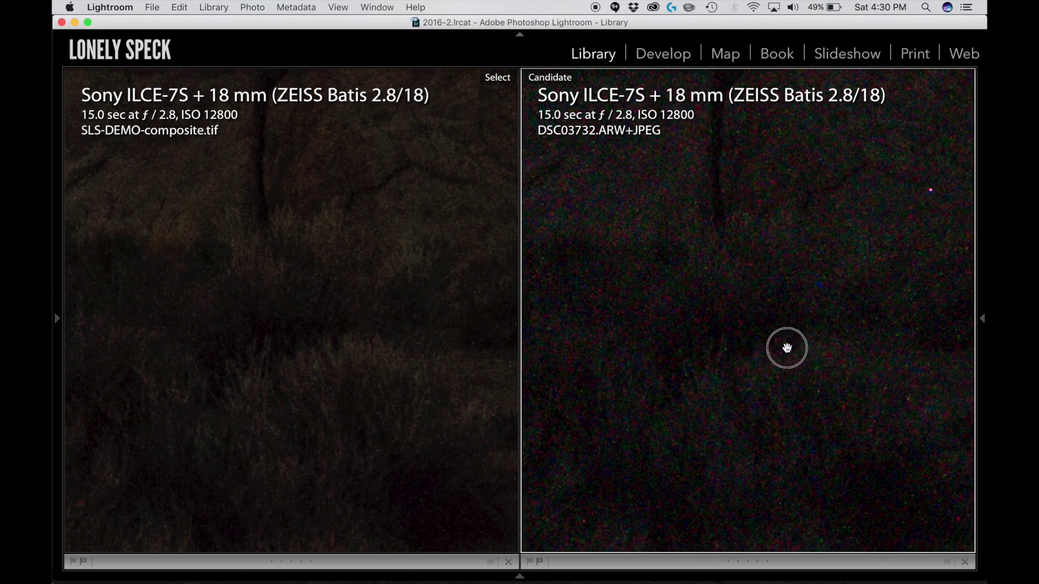
drag(787, 348, 875, 328)
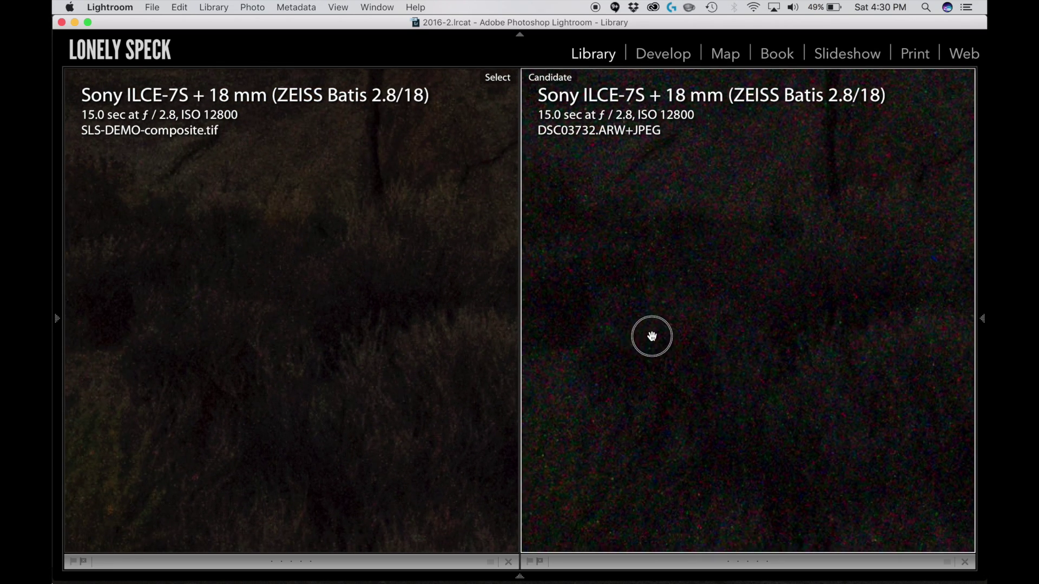
drag(651, 336, 923, 390)
click(689, 315)
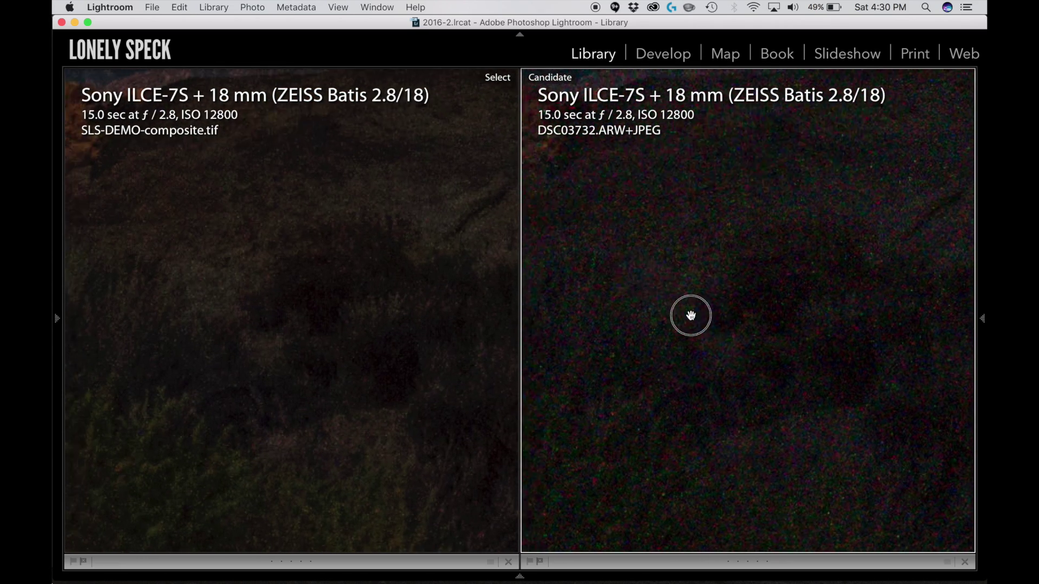
click(680, 301)
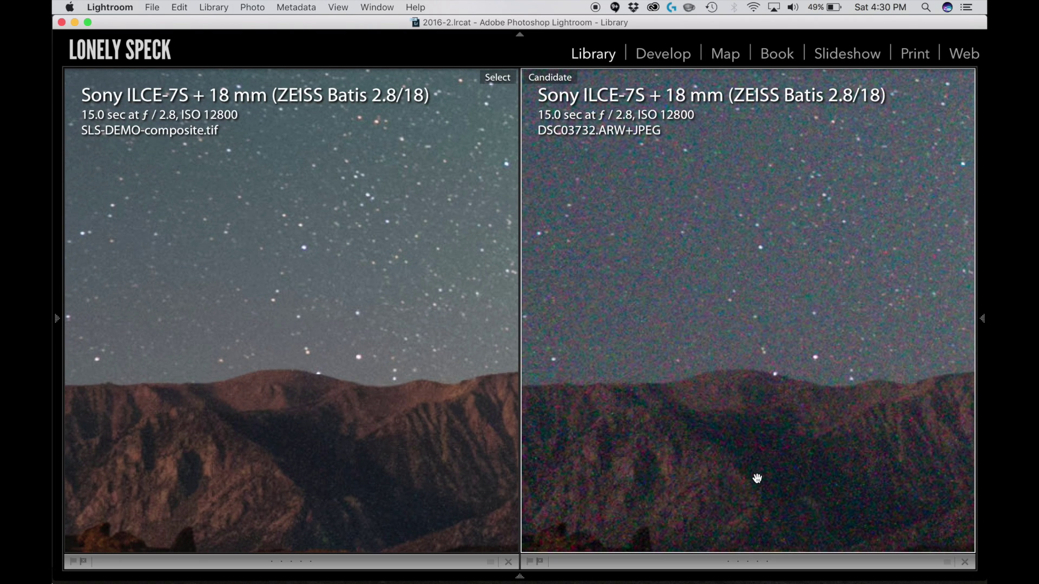
View both images in full and compare the star field in the sky's upper-left corner up close.
click(702, 364)
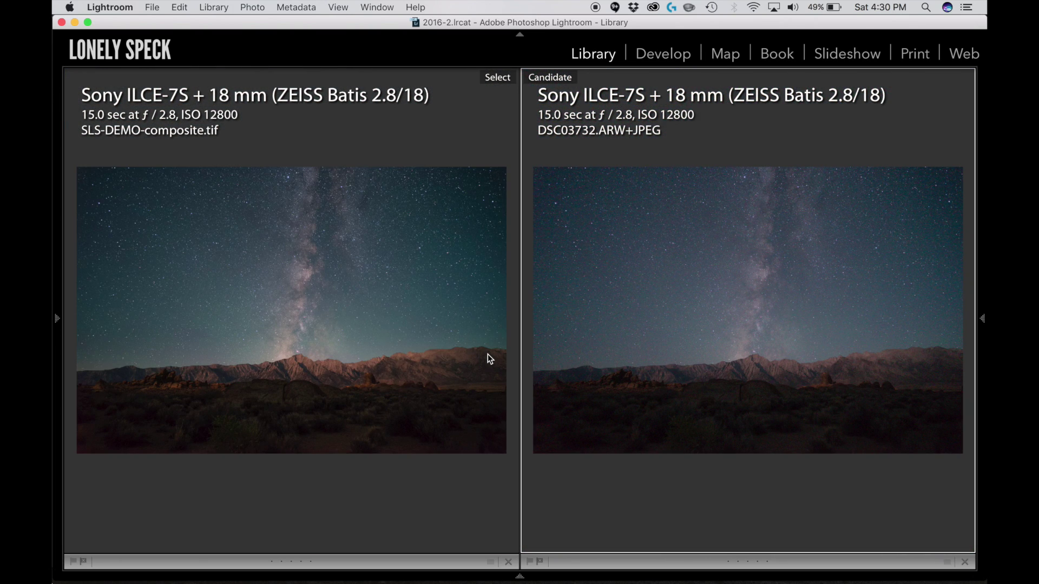
click(89, 172)
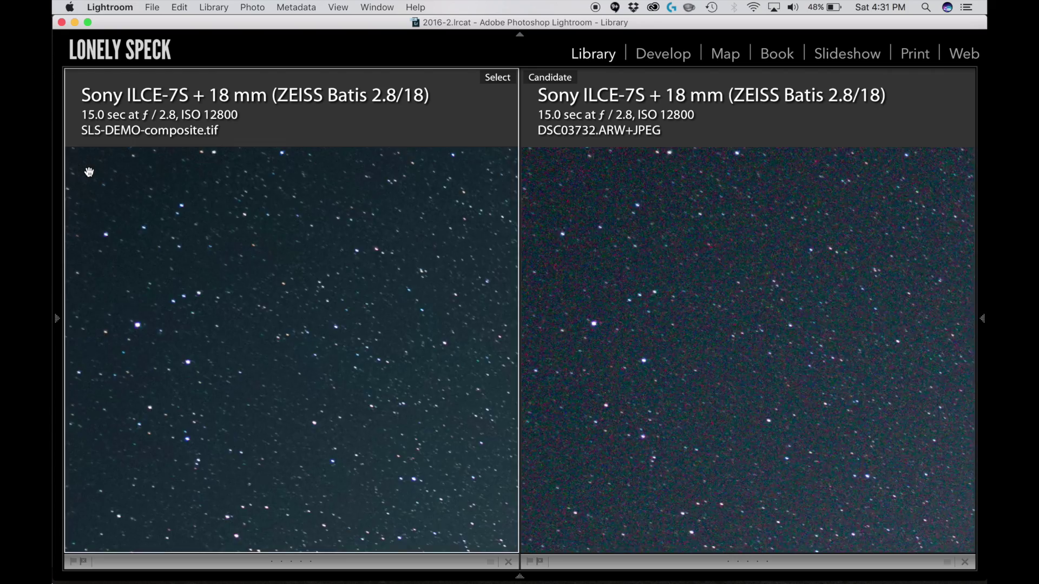
drag(216, 244, 329, 308)
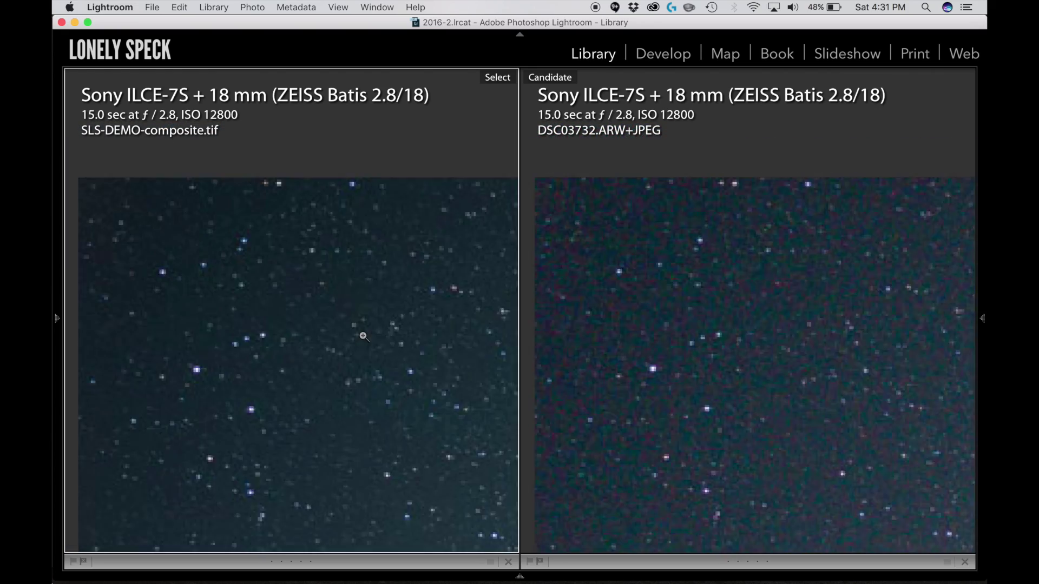